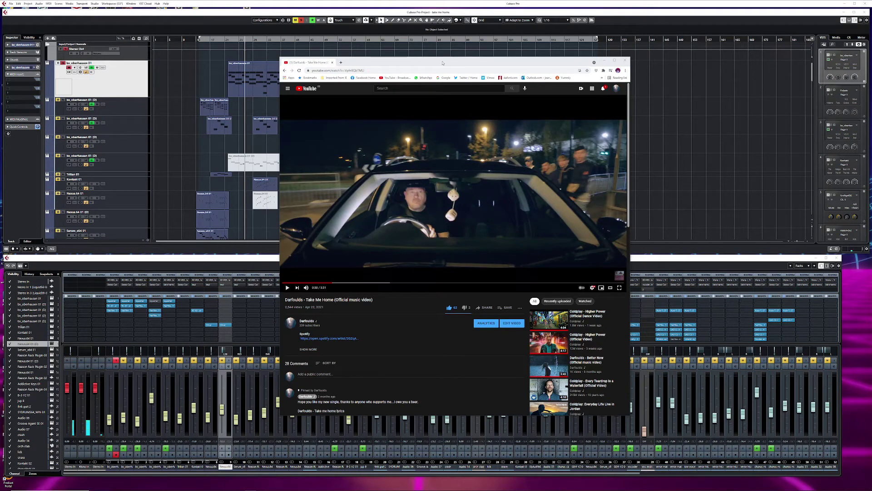
# - Reposition the playing 'Take Me Home' YouTube video window, then put it away to reveal Cubase
pyautogui.moveTo(440, 63); pyautogui.dragTo(416, 51)
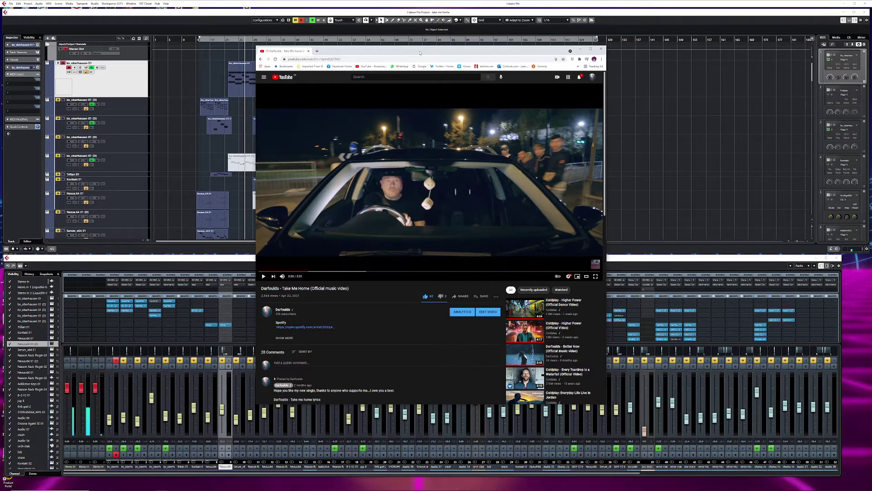
pyautogui.moveTo(420, 53); pyautogui.dragTo(418, 45)
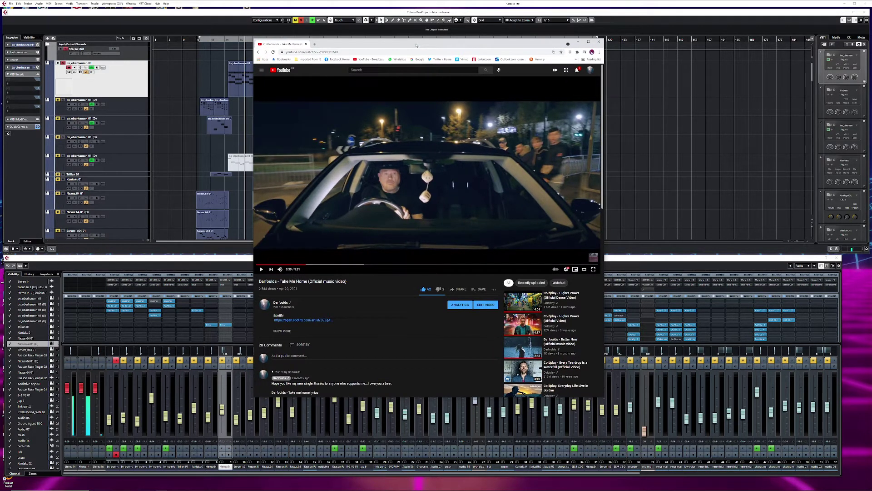
pyautogui.moveTo(417, 46); pyautogui.dragTo(426, 46)
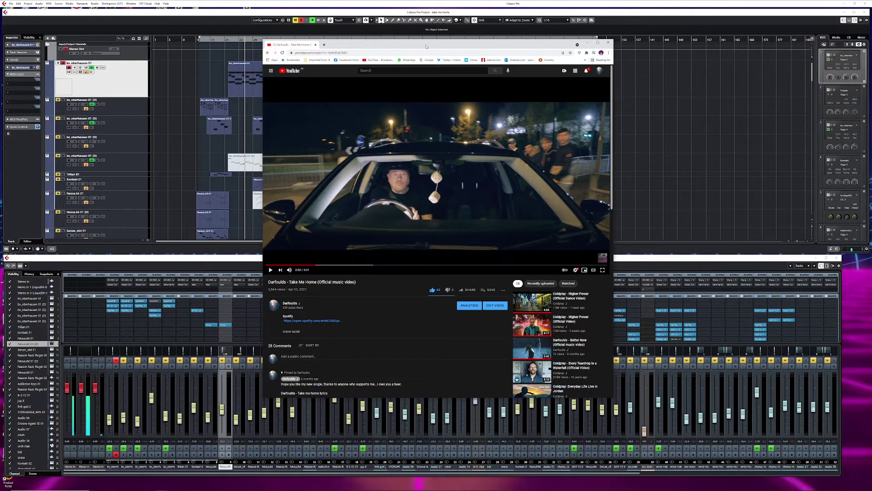
pyautogui.moveTo(426, 45); pyautogui.dragTo(514, 40)
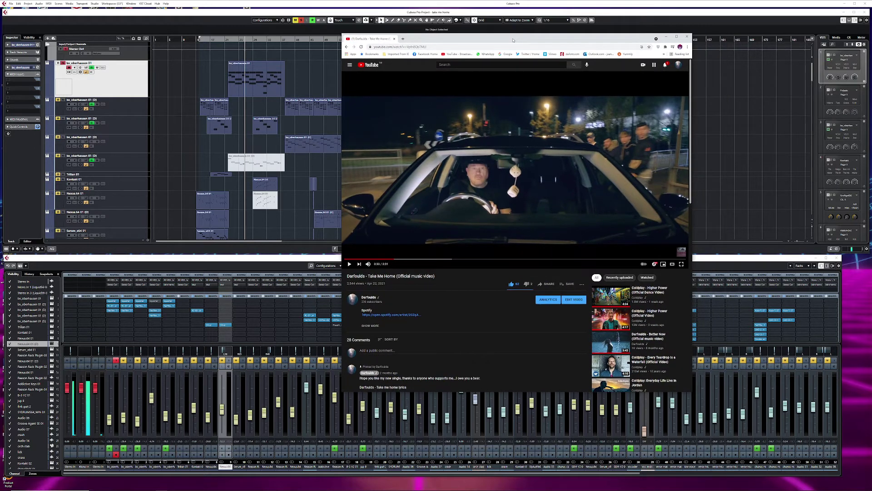
pyautogui.moveTo(514, 40); pyautogui.dragTo(495, 41)
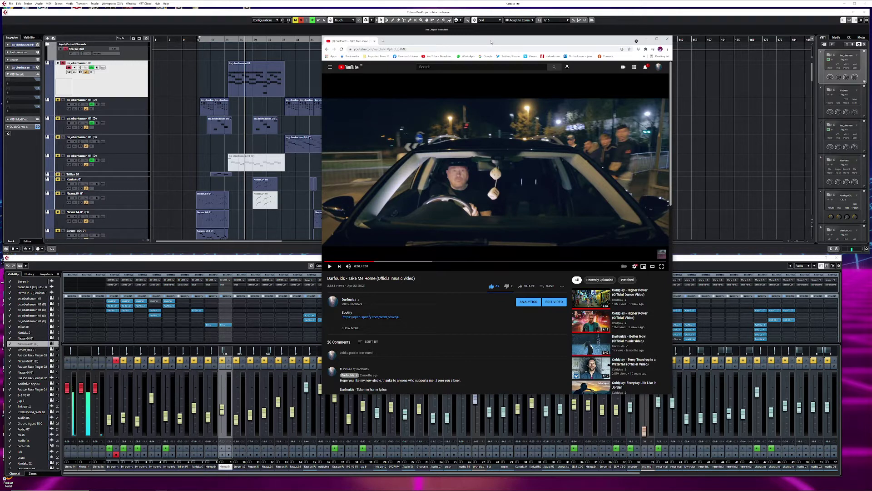
pyautogui.click(294, 170)
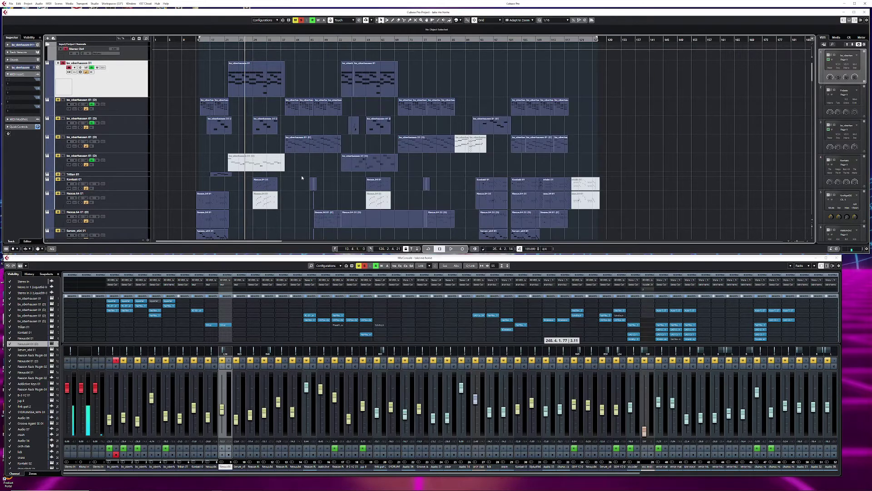
# - Hide the MixConsole so the arrangement fills the screen, and zoom in on the timeline
pyautogui.scroll(-5, 302, 178)
pyautogui.scroll(5, 305, 177)
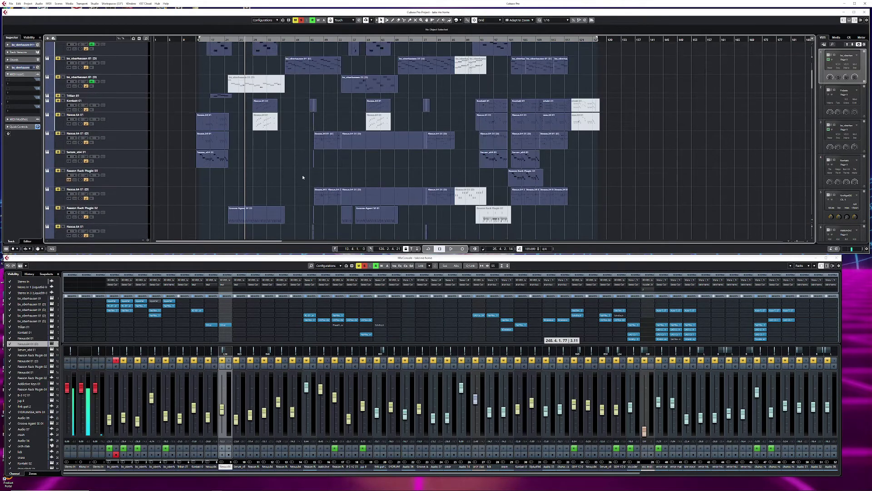
pyautogui.press('alt+KP_1')
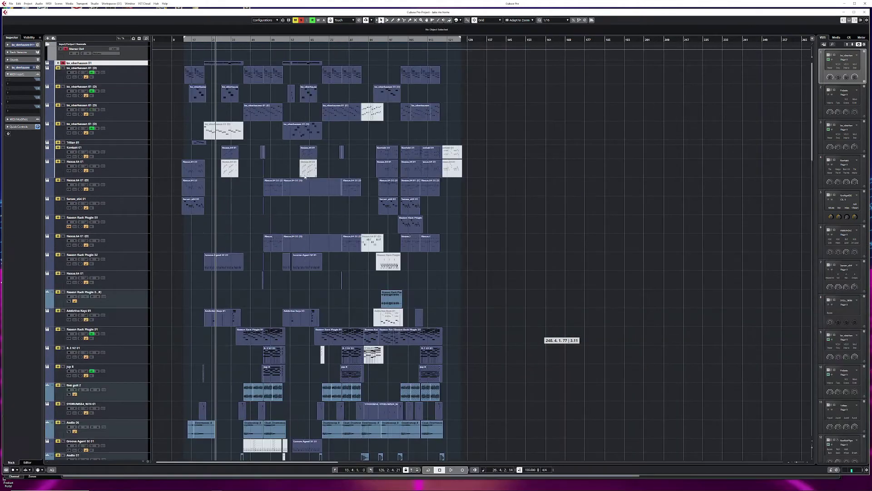
pyautogui.press('h')
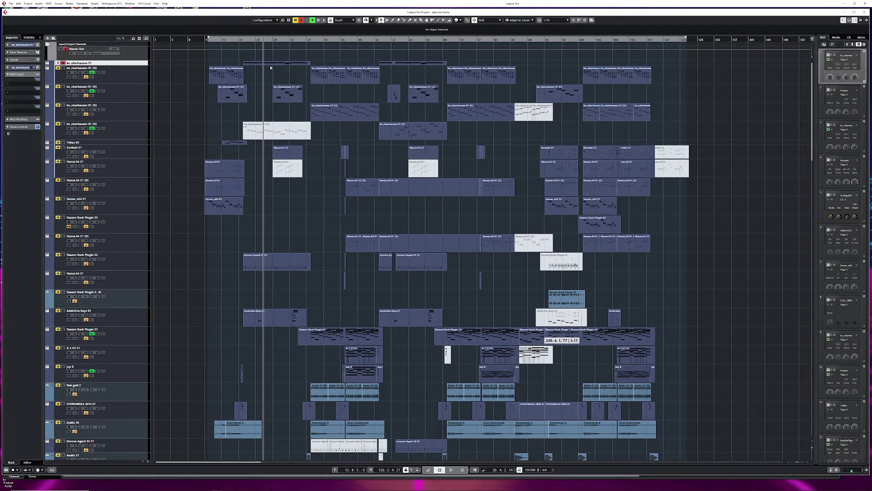
# - Clear all mutes and solos, audition the song twice, then zoom out to most of the song
pyautogui.click(302, 21)
pyautogui.press('space')
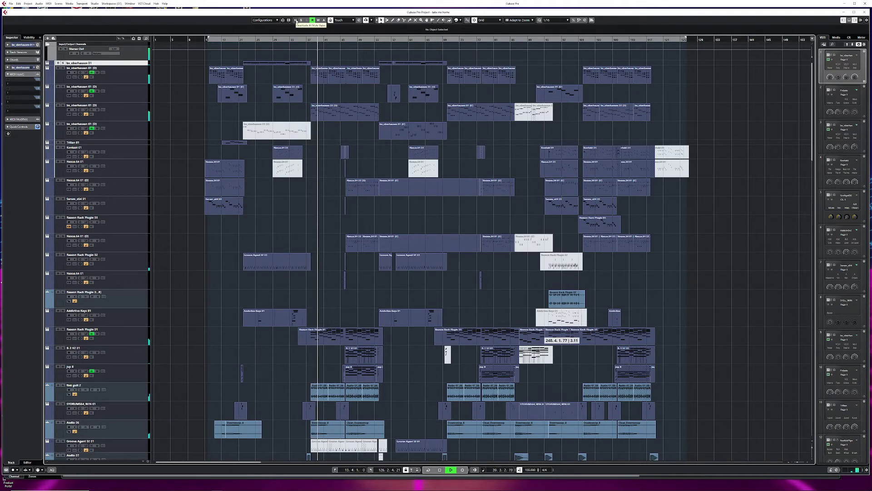
pyautogui.press('space')
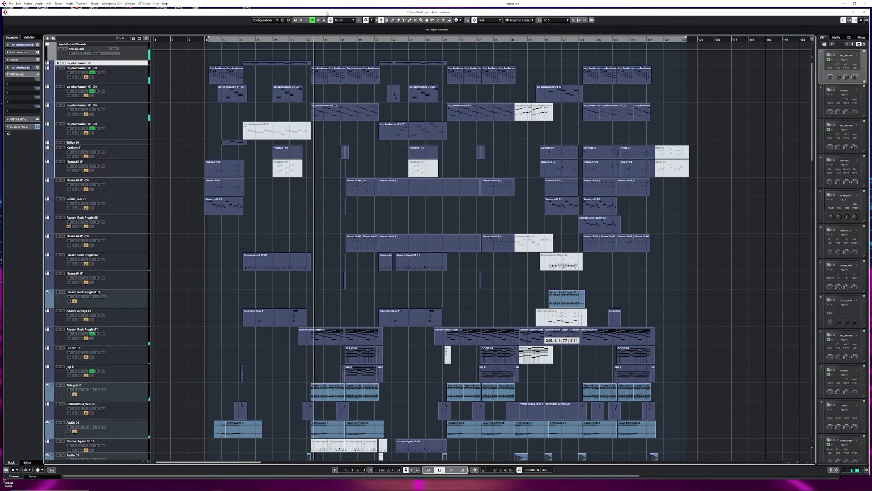
pyautogui.press('h')
pyautogui.press('h')
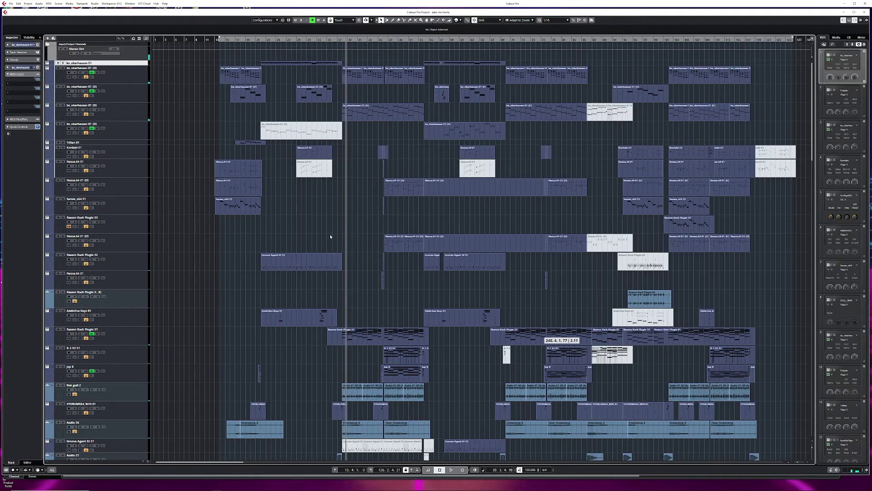
pyautogui.press('space')
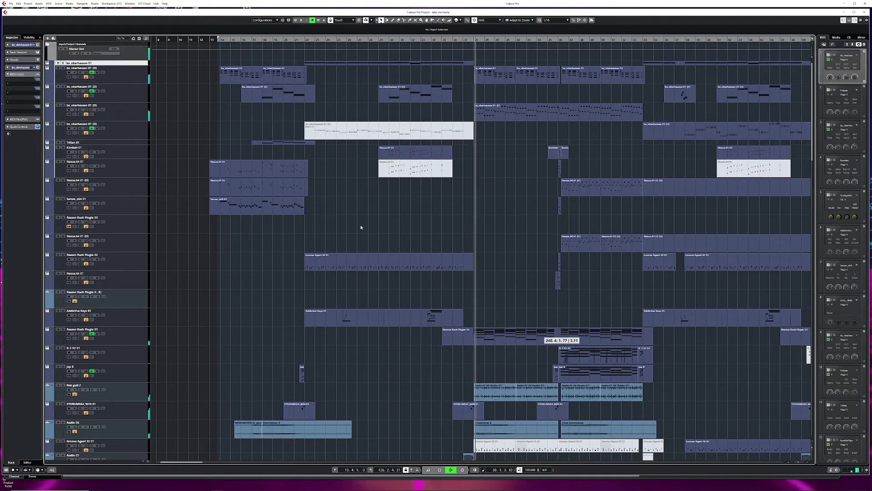
pyautogui.press('space')
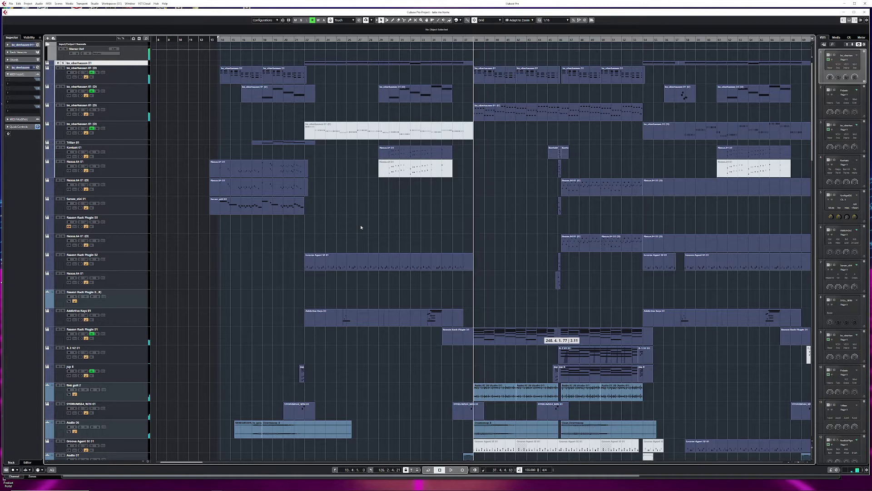
pyautogui.press('g')
pyautogui.press('g')
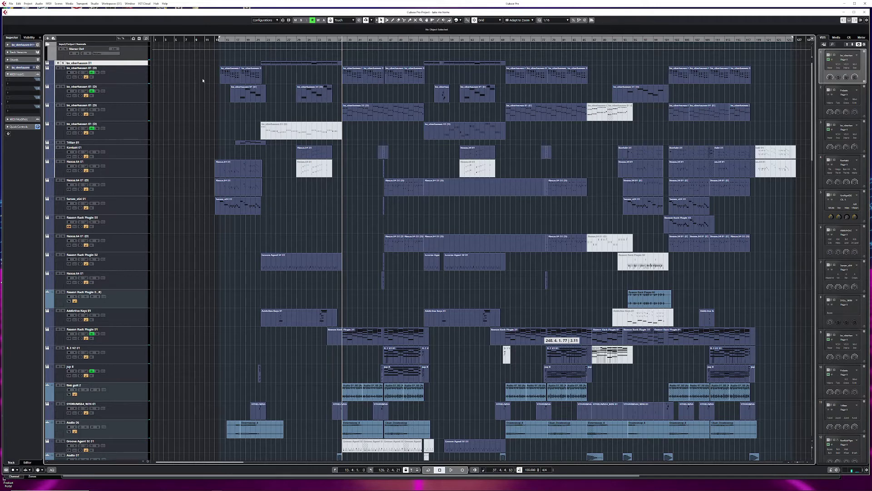
# - Enlarge the first bx_oberhausen track and play the song from bar 38
pyautogui.moveTo(143, 64); pyautogui.dragTo(149, 97)
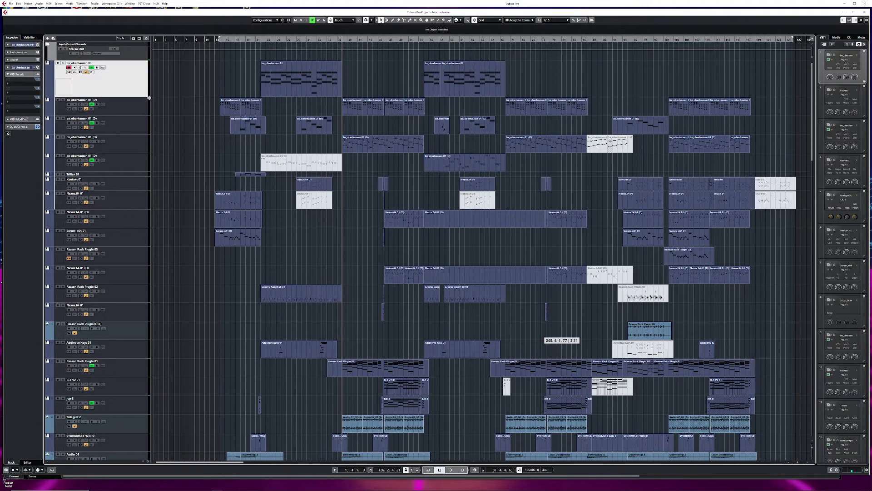
pyautogui.click(259, 40)
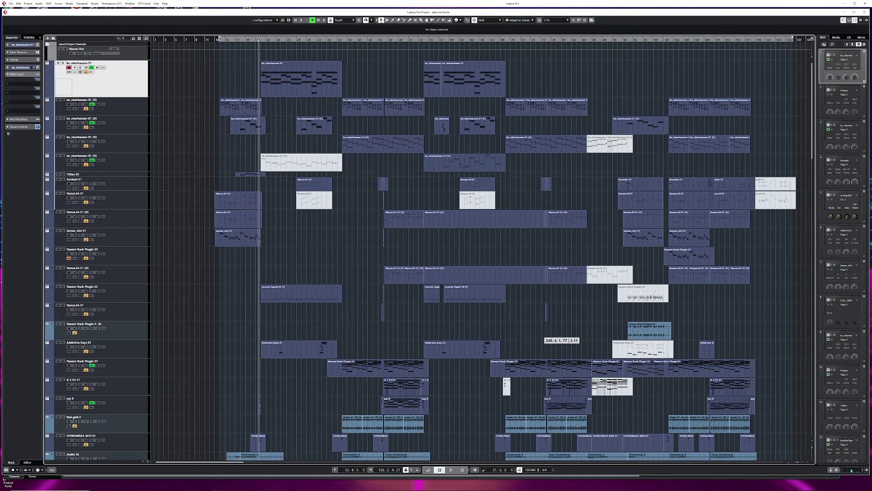
pyautogui.click(339, 39)
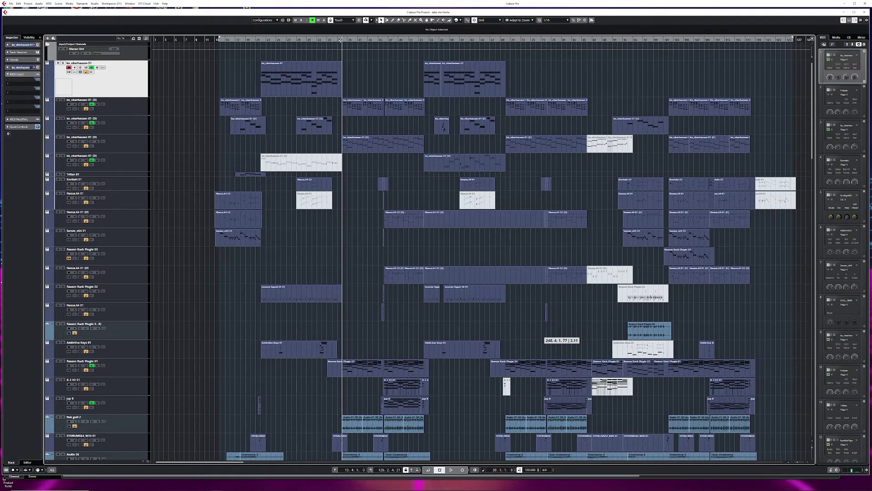
pyautogui.press('space')
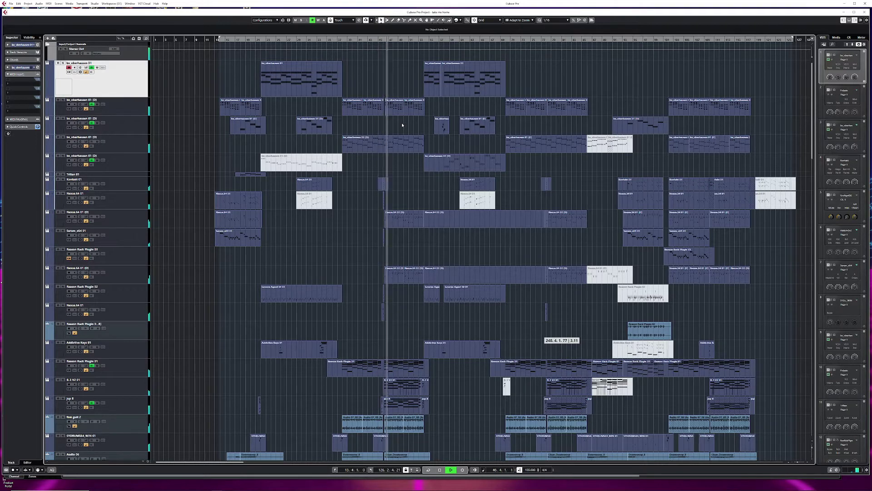
pyautogui.press('space')
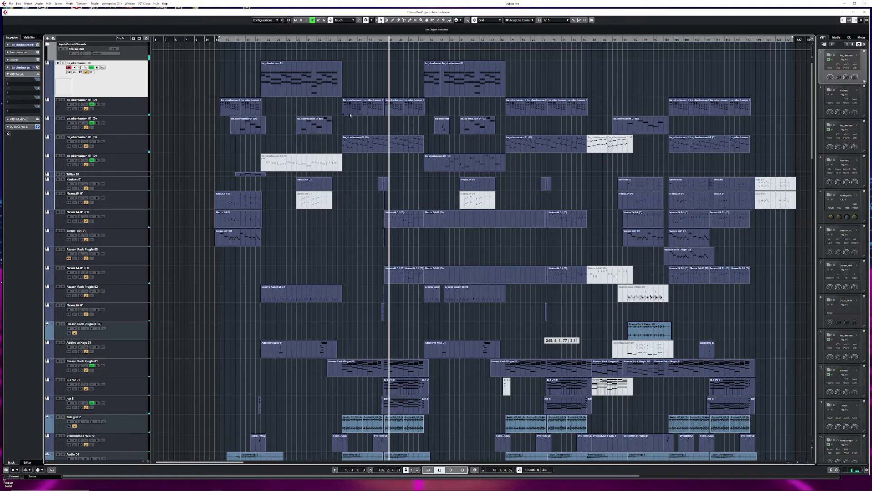
# - Solo bx_oberhausen 01 (D), replay from about bar 37, and open its bx_oberhausen synth
pyautogui.click(63, 100)
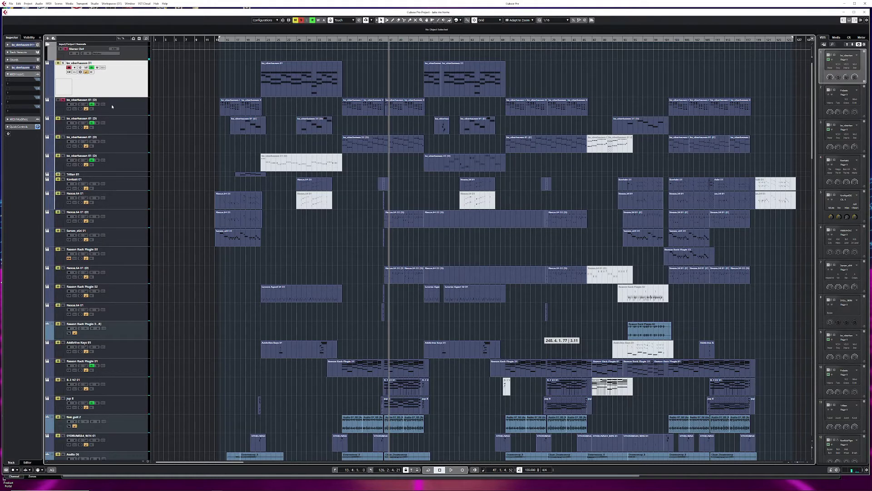
pyautogui.click(131, 111)
pyautogui.press('KP_Subtract')
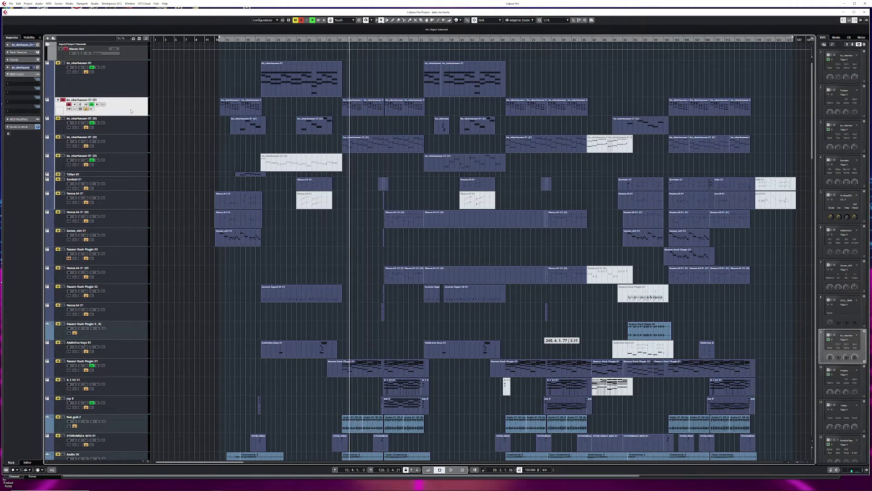
pyautogui.press('space')
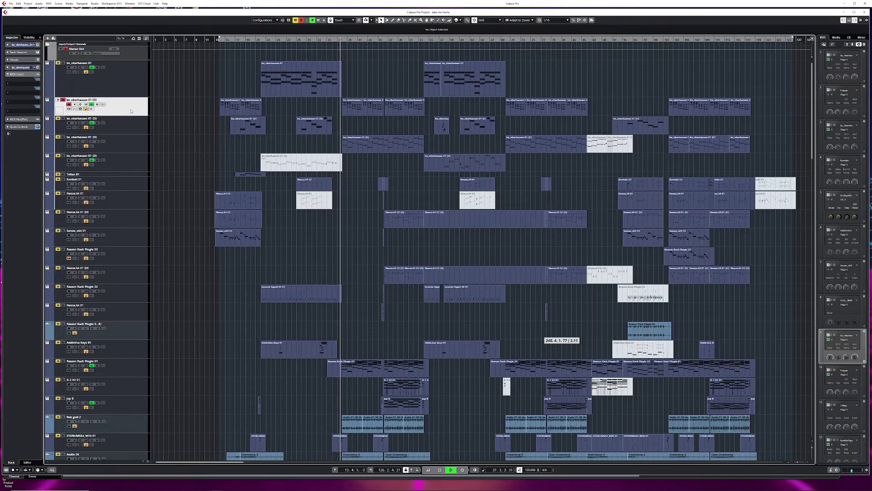
pyautogui.click(86, 104)
# - Move the bx_oberhausen synth window lower, then close it
pyautogui.moveTo(386, 146); pyautogui.dragTo(307, 216)
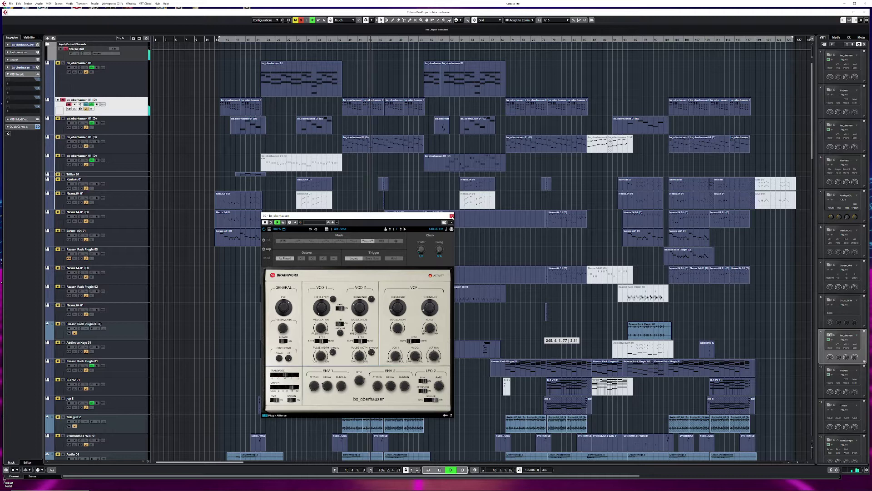
pyautogui.moveTo(406, 220); pyautogui.dragTo(414, 223)
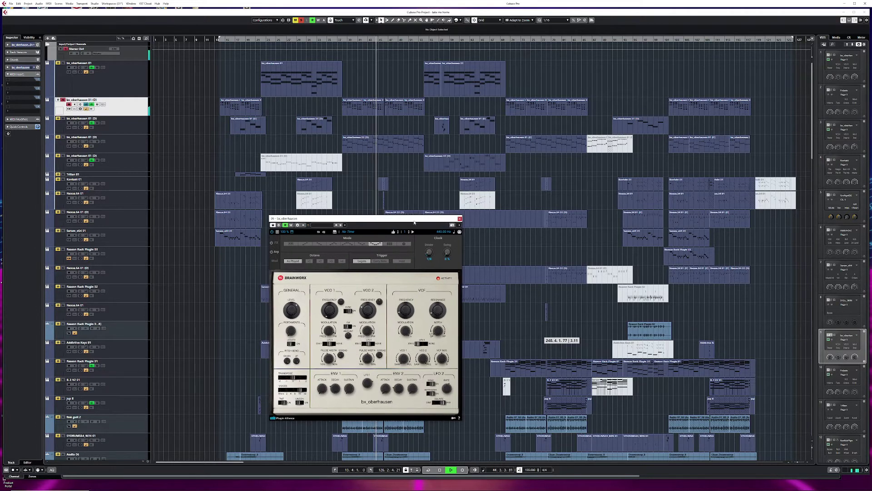
pyautogui.click(459, 219)
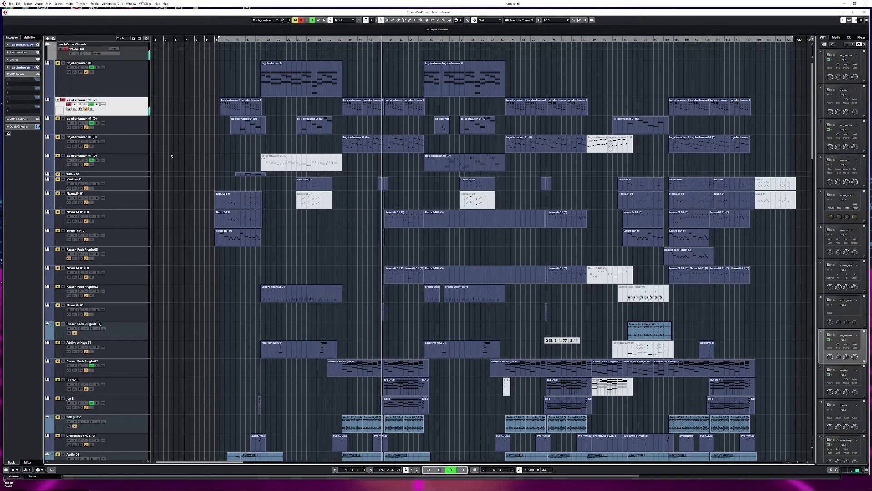
# - View the Polysix synth's full panel, then recall workspace G3 to show the mixer
pyautogui.click(135, 145)
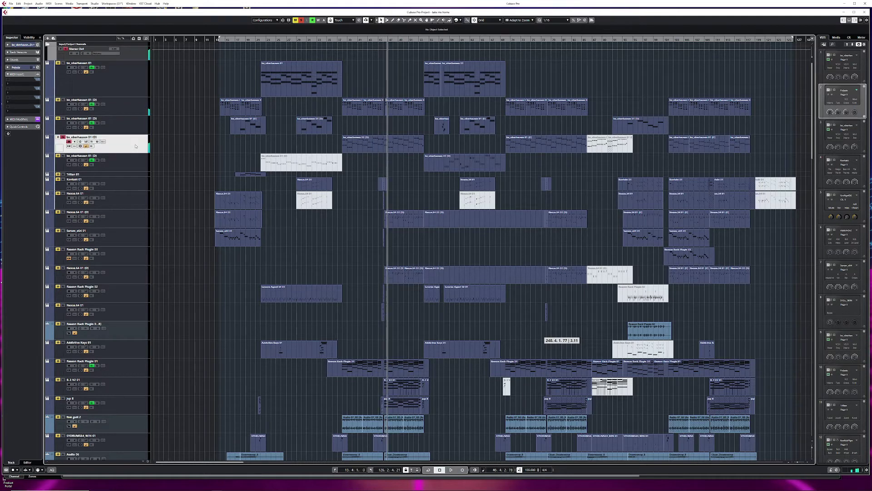
pyautogui.press('space')
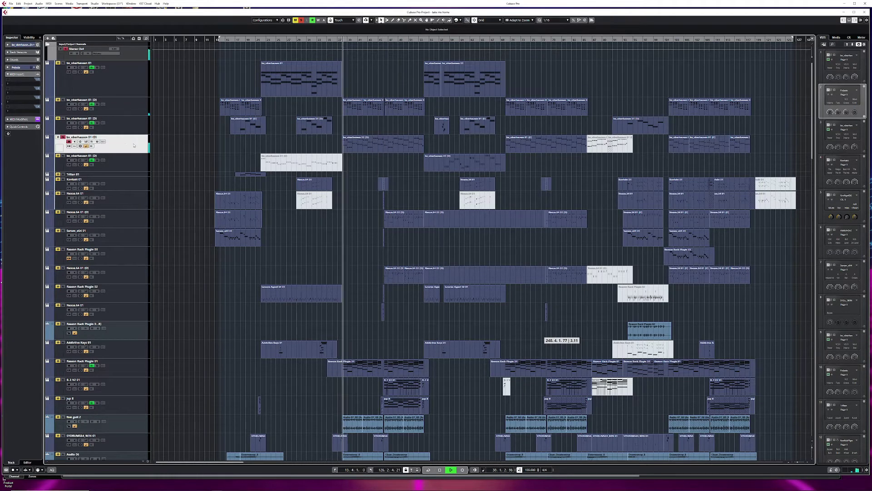
pyautogui.click(86, 142)
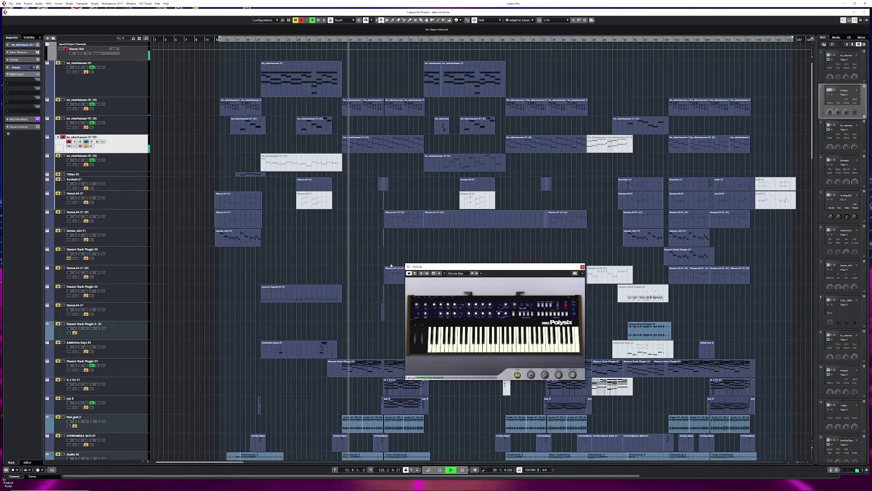
pyautogui.click(531, 375)
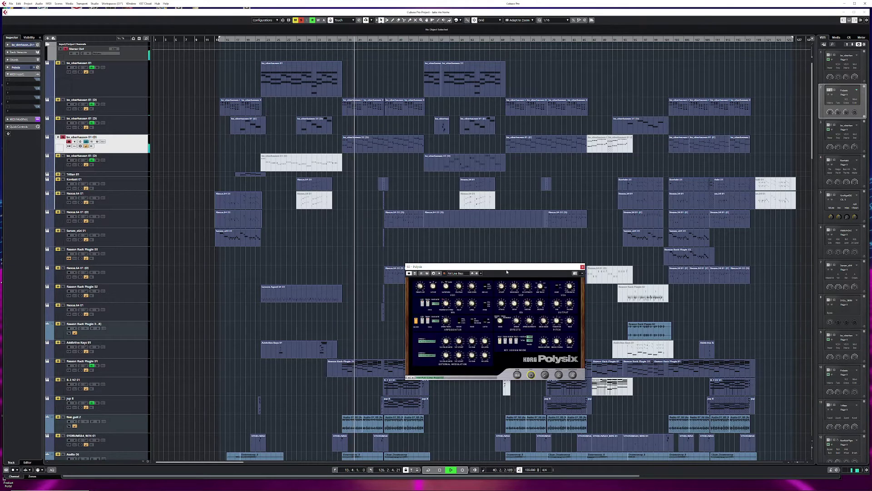
pyautogui.moveTo(505, 270); pyautogui.dragTo(444, 258)
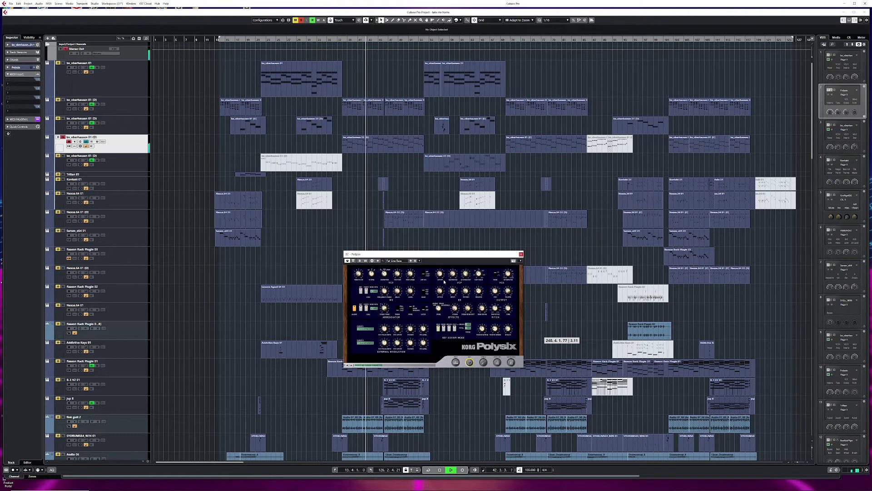
pyautogui.moveTo(436, 257); pyautogui.dragTo(428, 257)
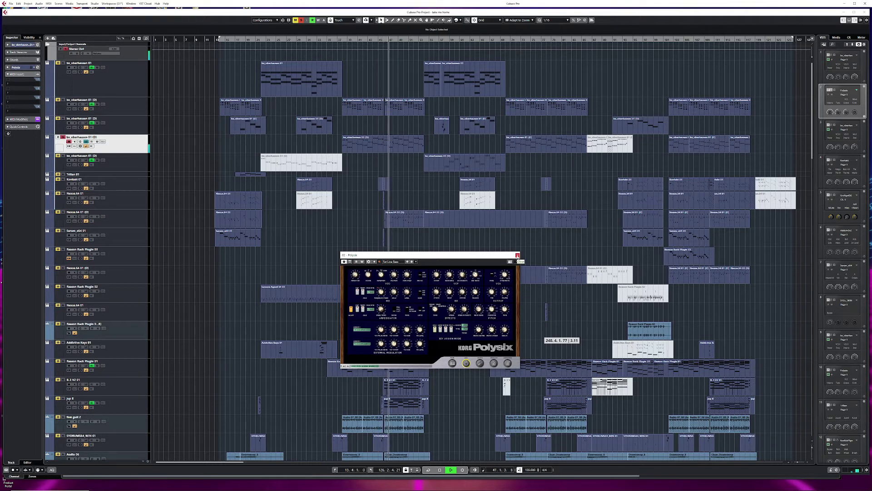
pyautogui.press('alt+KP_3')
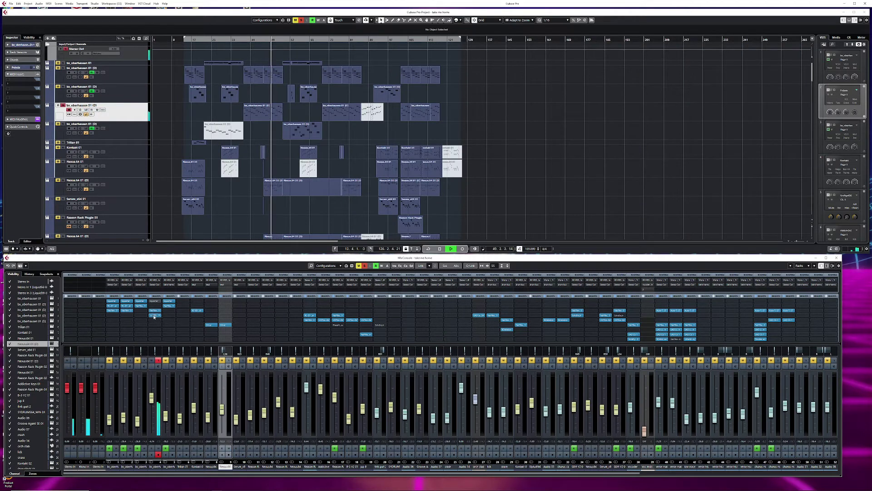
# - Audition bx_oberhausen 01 (D)'s Pro-C 2 and Squasher compressor inserts from bar 37, then close them
pyautogui.click(156, 311)
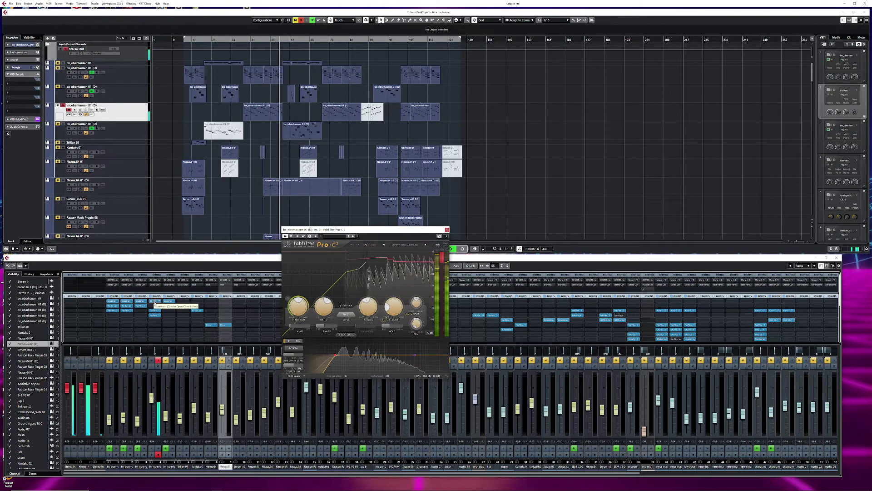
pyautogui.click(155, 302)
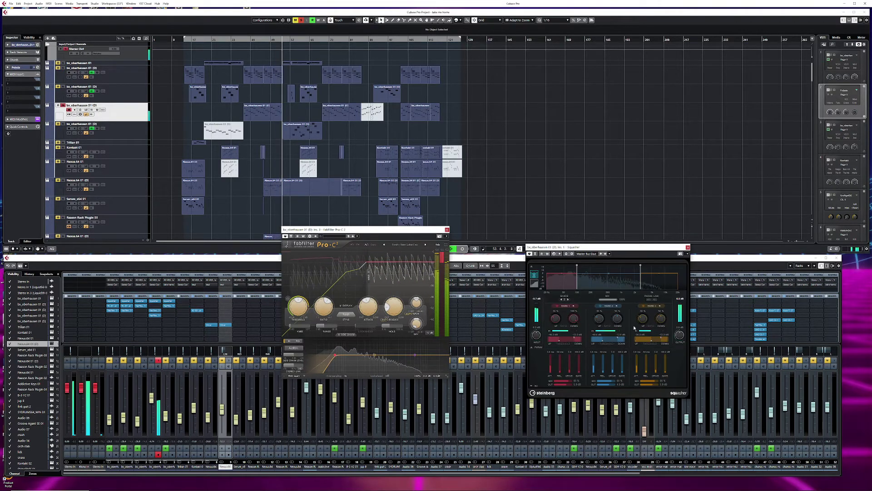
pyautogui.moveTo(603, 249); pyautogui.dragTo(566, 253)
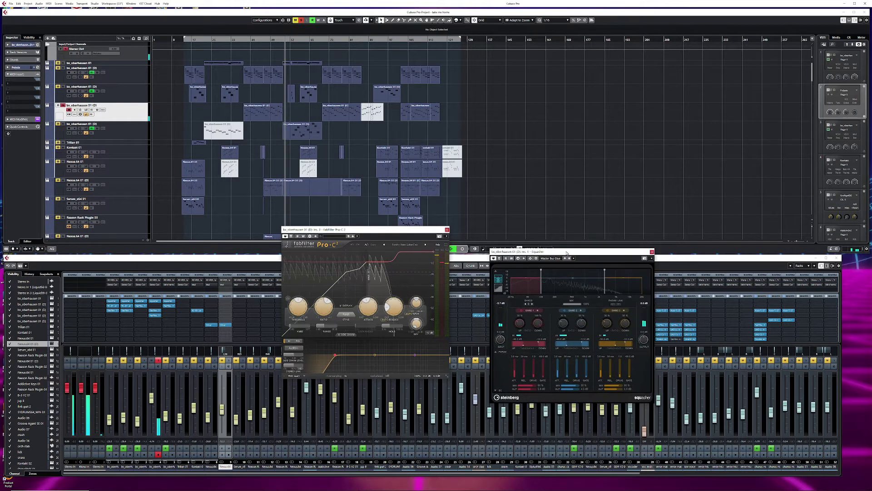
pyautogui.press('space')
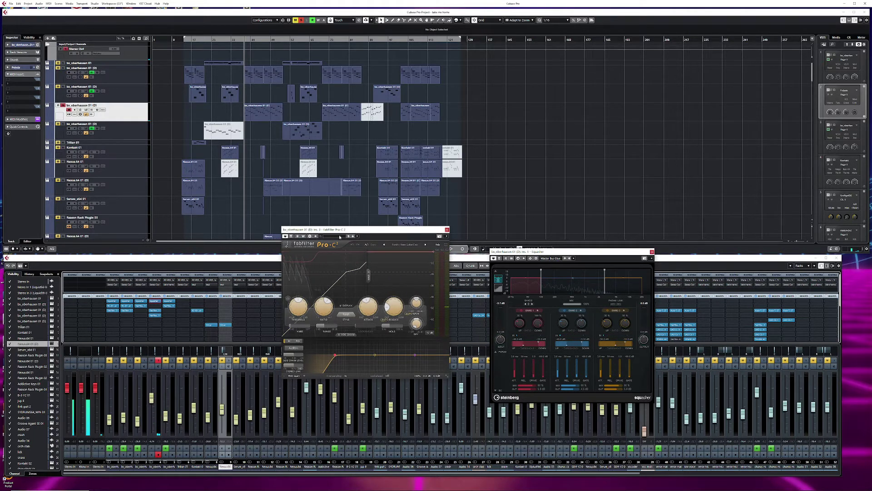
pyautogui.click(447, 230)
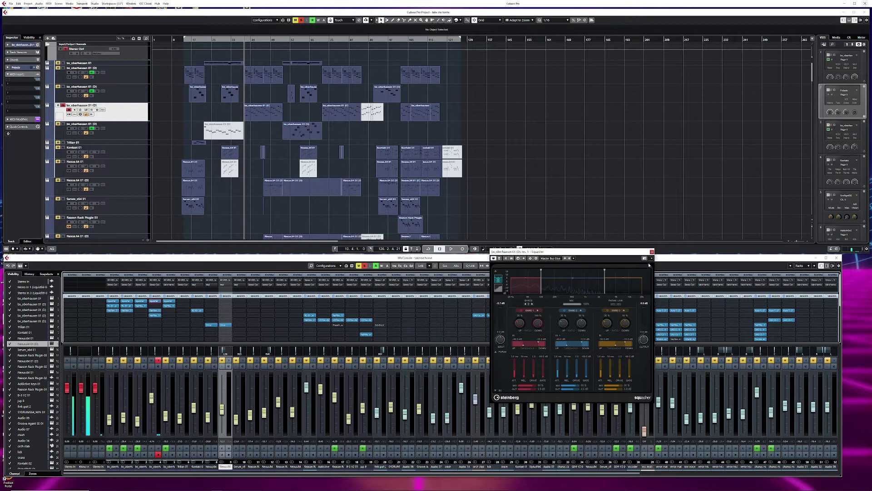
pyautogui.click(652, 252)
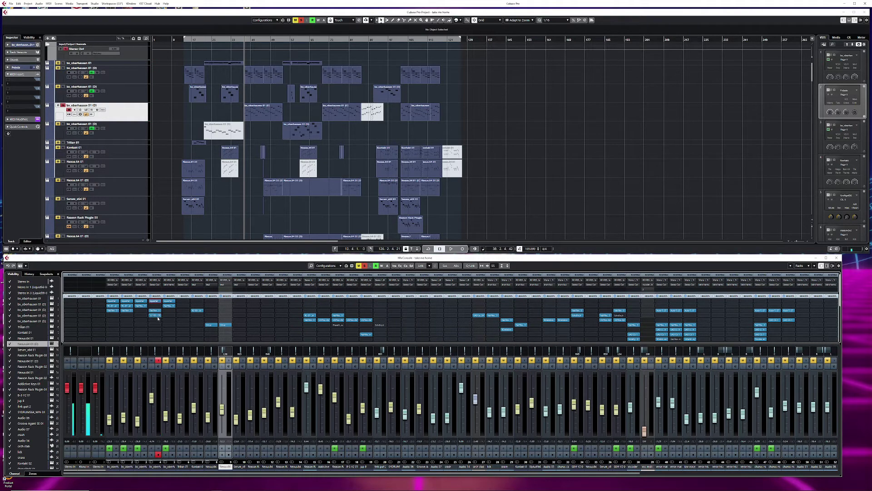
# - Watch the Pro-Q 3 EQ insert during playback, then close it
pyautogui.click(155, 315)
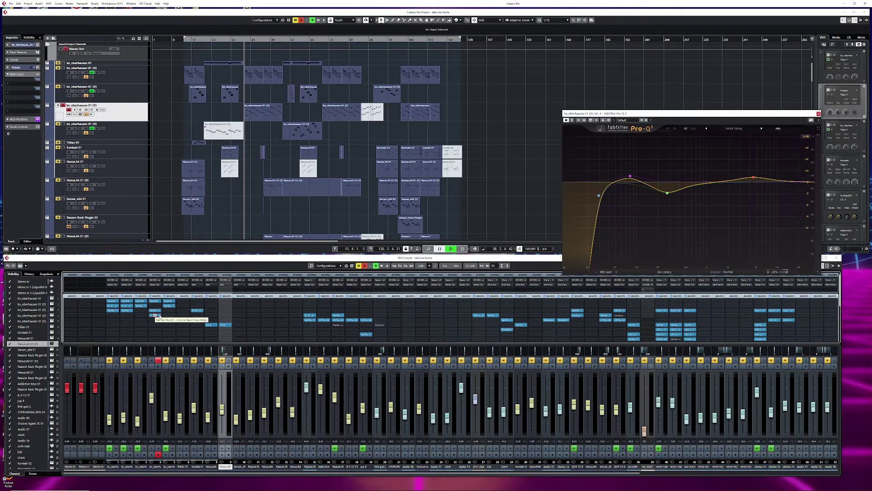
pyautogui.press('space')
pyautogui.moveTo(659, 113); pyautogui.dragTo(607, 121)
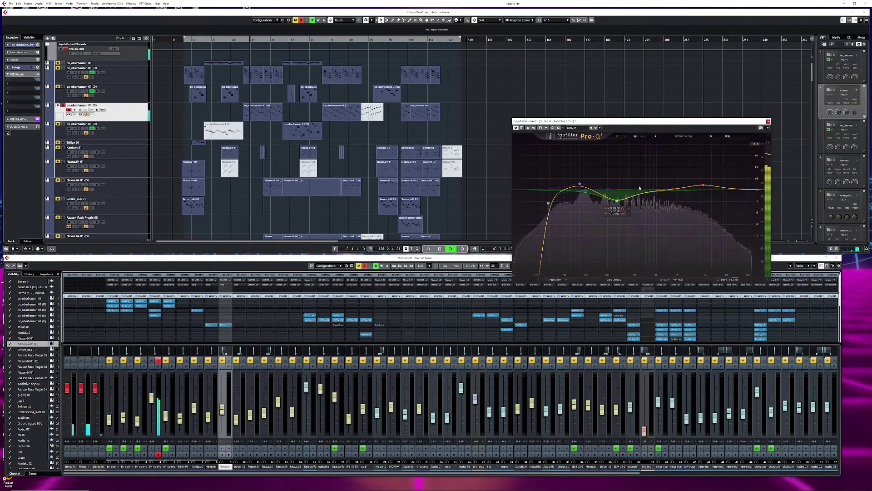
pyautogui.click(767, 121)
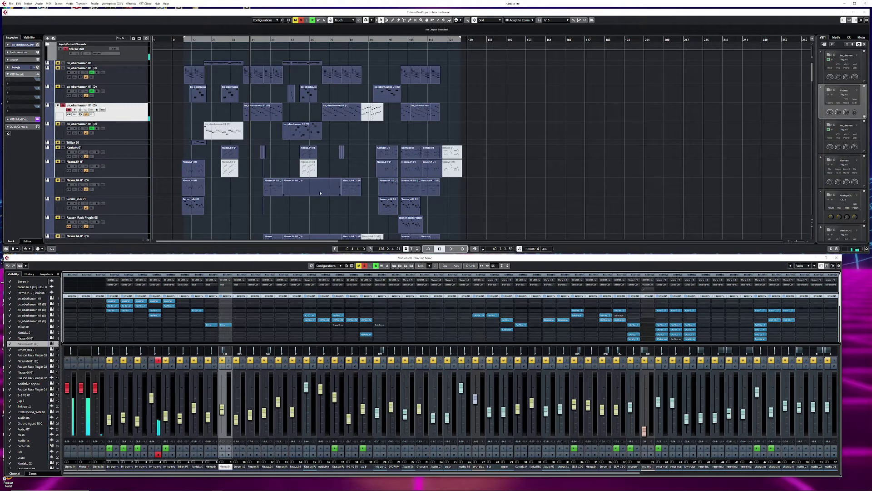
# - Record-enable the Reason Rack Plugin 01 track and resume playback
pyautogui.scroll(-4, 245, 200)
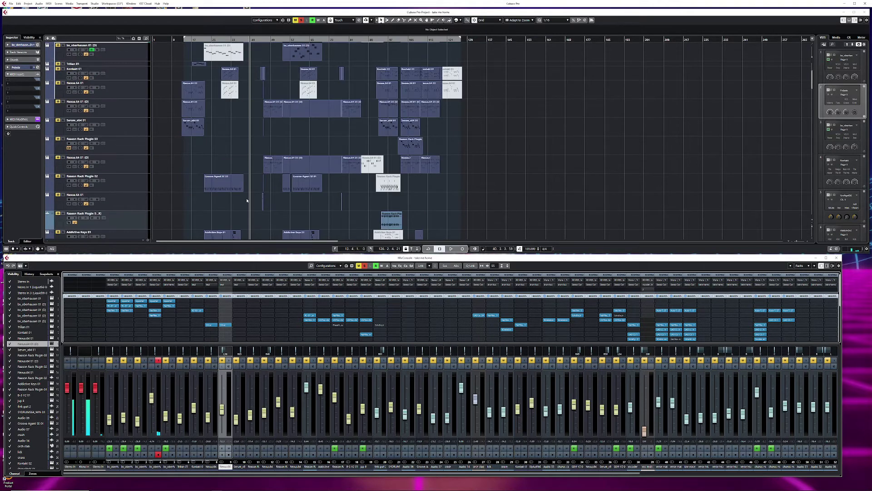
pyautogui.scroll(-6, 246, 200)
pyautogui.click(70, 135)
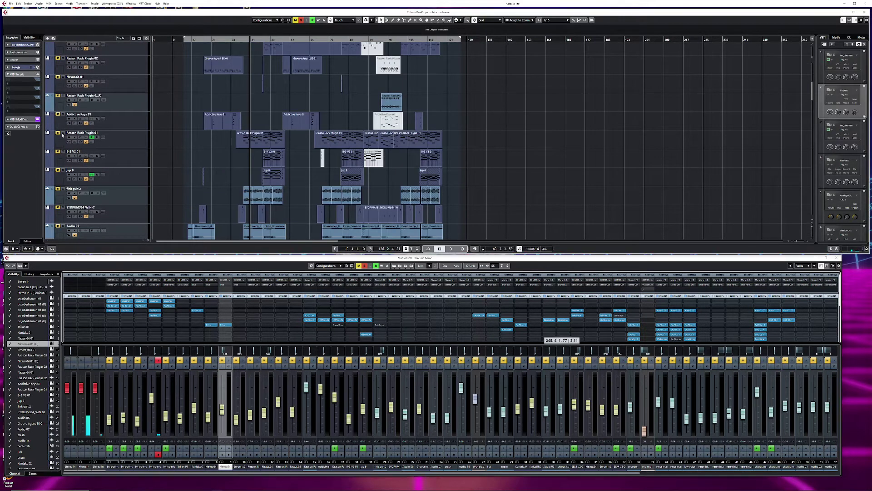
pyautogui.press('space')
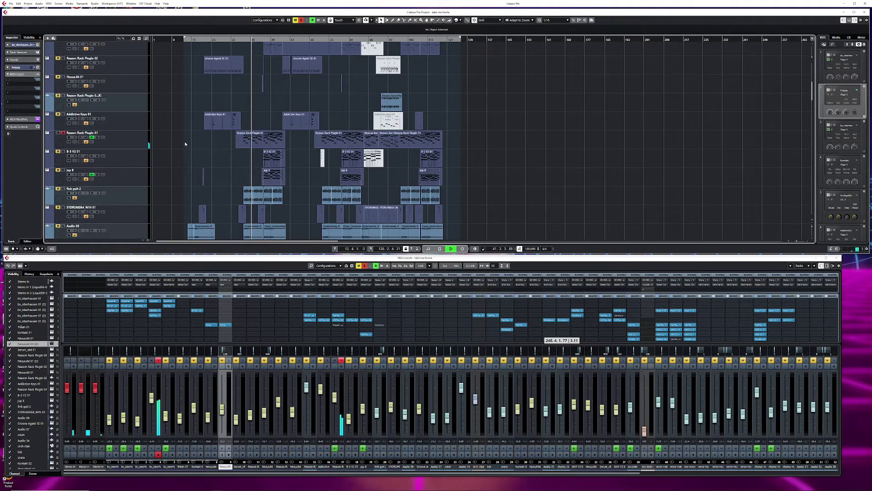
# - Open Reason Rack Plugin 01's instrument window with the Layers device, reposition it, then close it
pyautogui.scroll(6, 184, 140)
pyautogui.scroll(8, 188, 144)
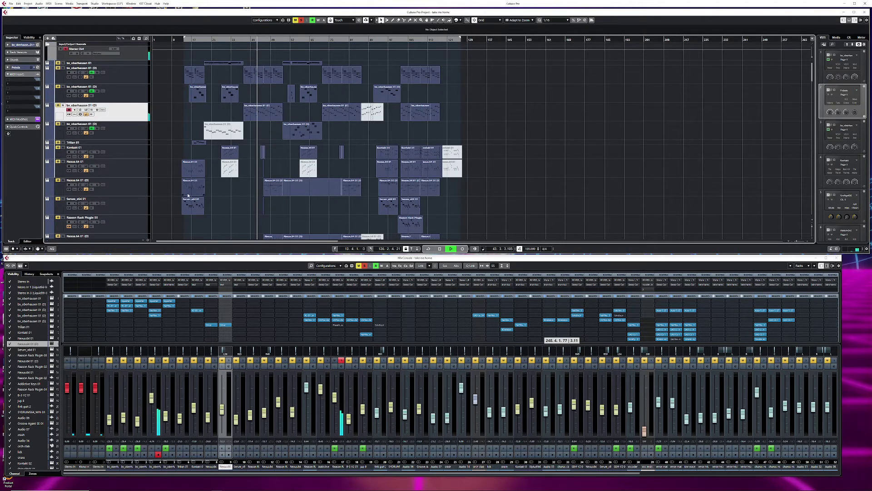
pyautogui.scroll(-10, 184, 195)
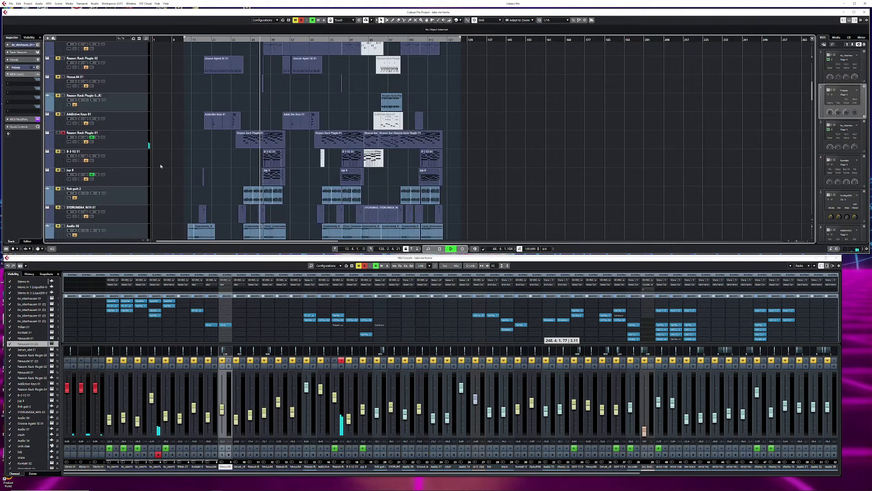
pyautogui.click(131, 140)
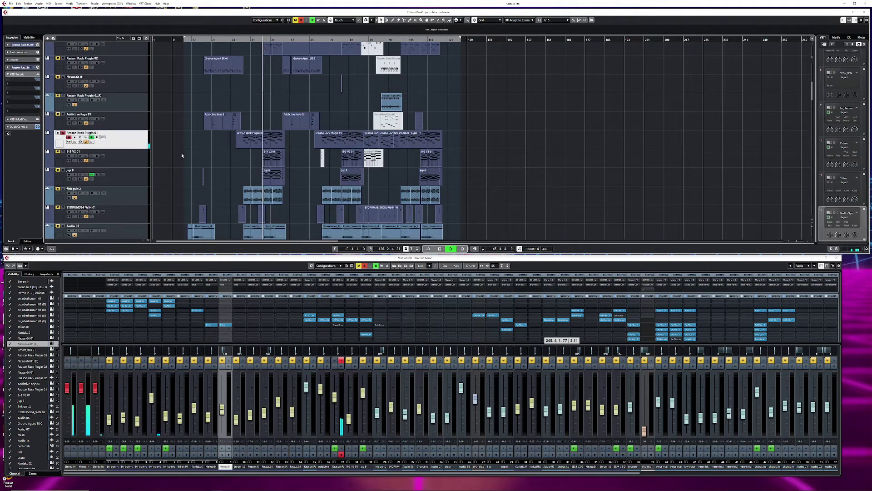
pyautogui.click(86, 138)
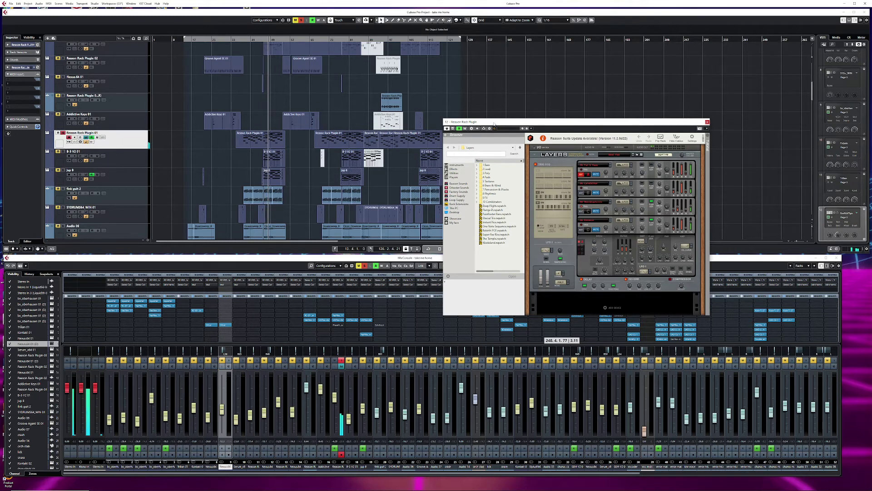
pyautogui.moveTo(495, 122); pyautogui.dragTo(507, 126)
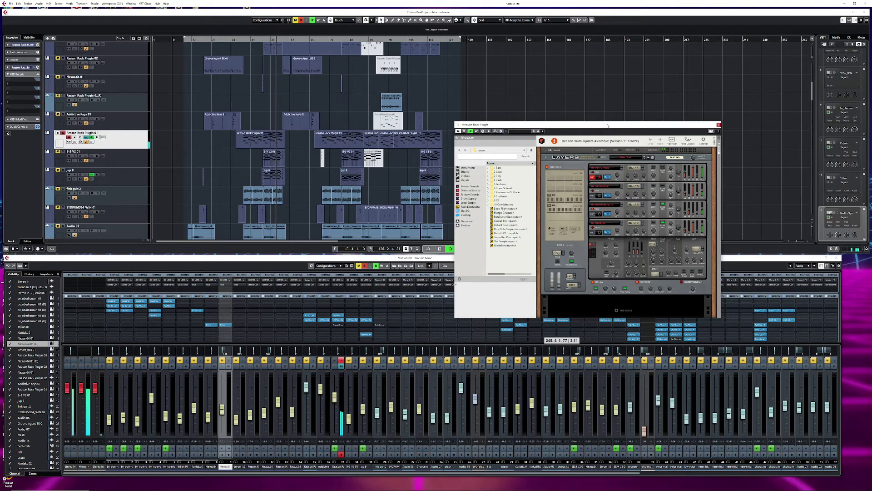
pyautogui.moveTo(607, 125); pyautogui.dragTo(701, 117)
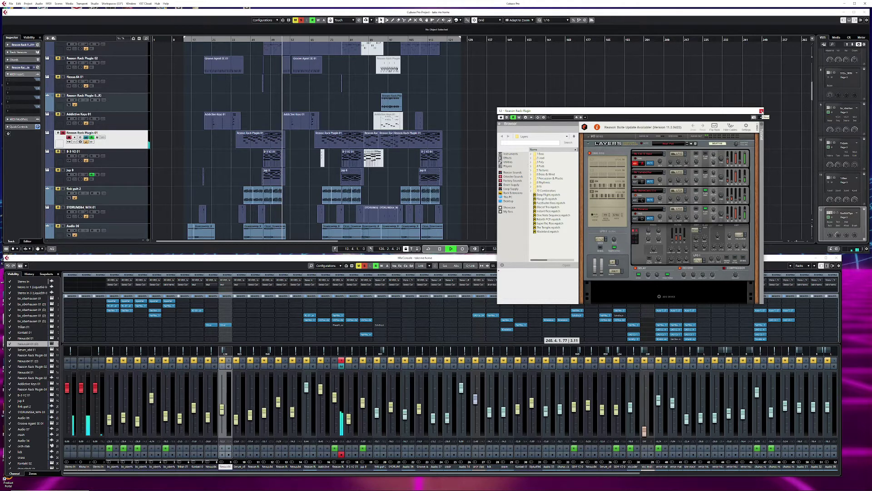
pyautogui.click(762, 111)
# - Record-enable and select the fink guit 2 track while the song plays
pyautogui.press('space')
pyautogui.click(63, 149)
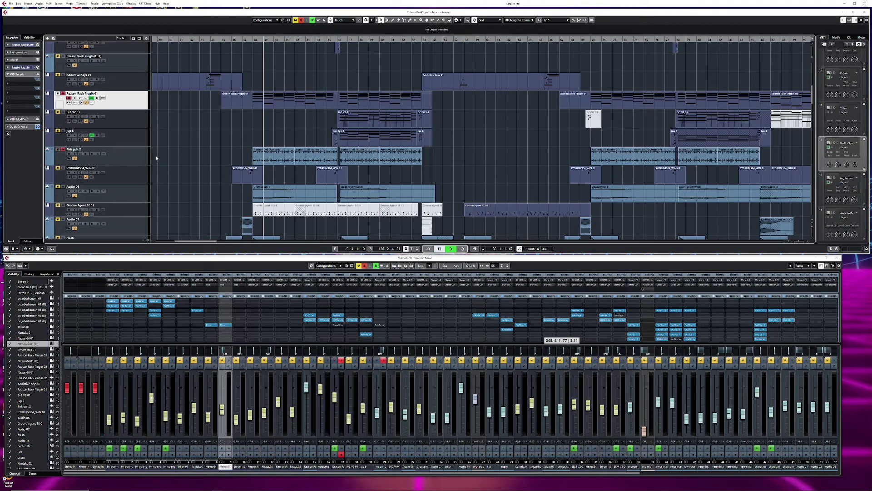
pyautogui.press('space')
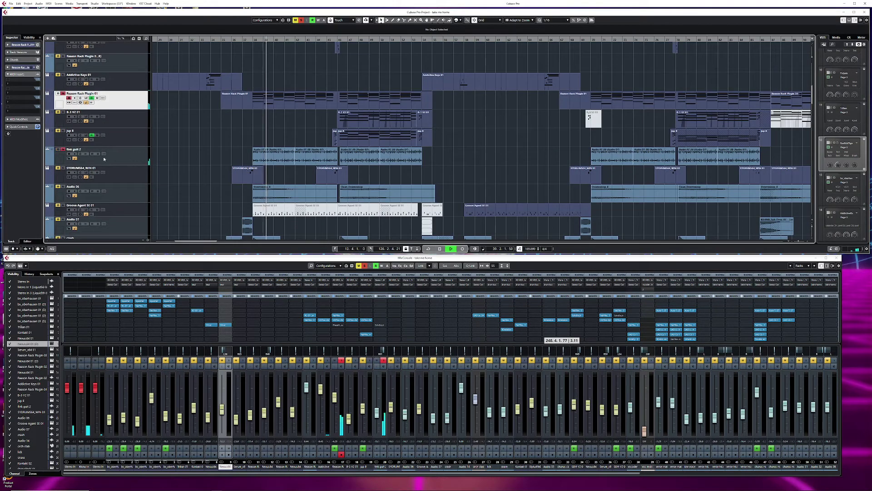
pyautogui.click(131, 160)
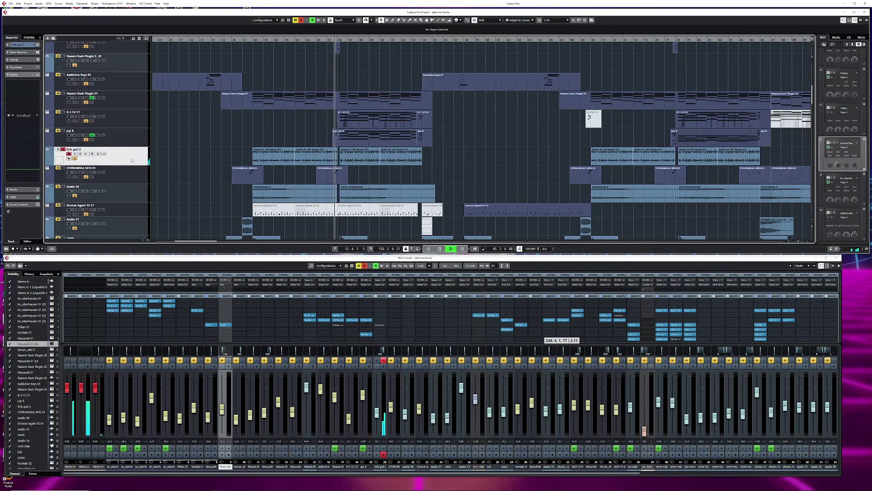
# - Select the Audio 06 track and play it from around bar 37
pyautogui.scroll(-4, 190, 169)
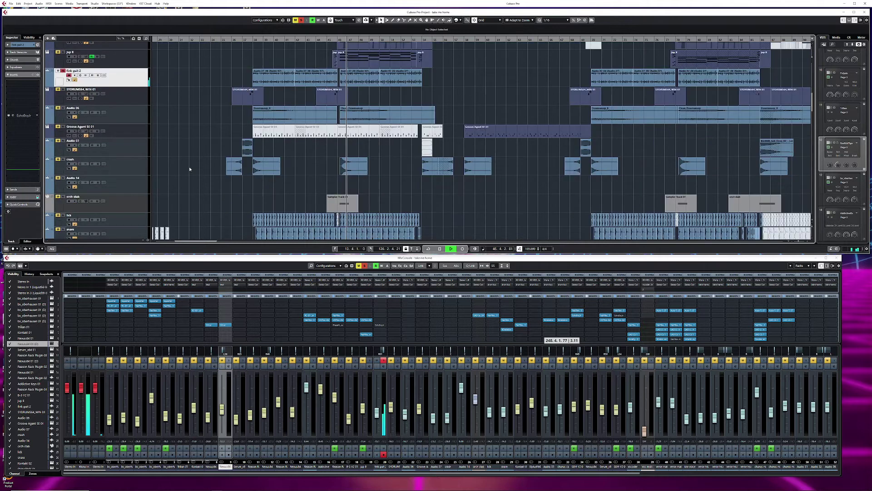
pyautogui.click(132, 118)
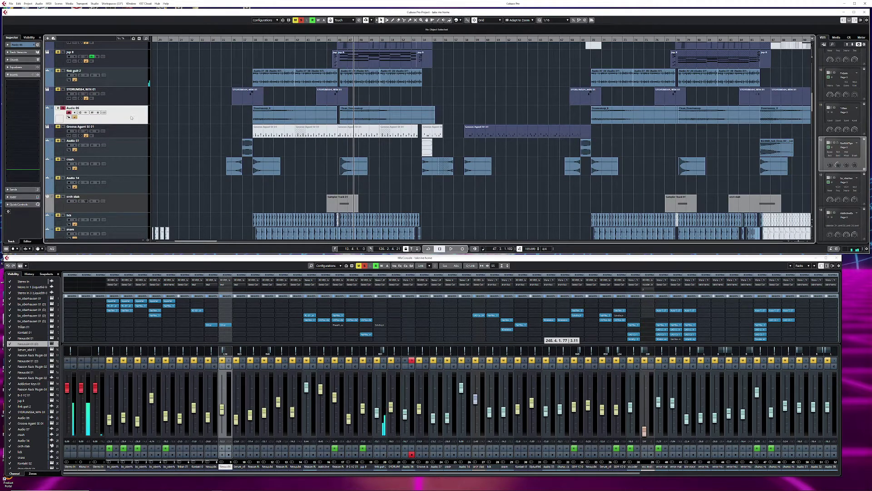
pyautogui.press('KP_Subtract')
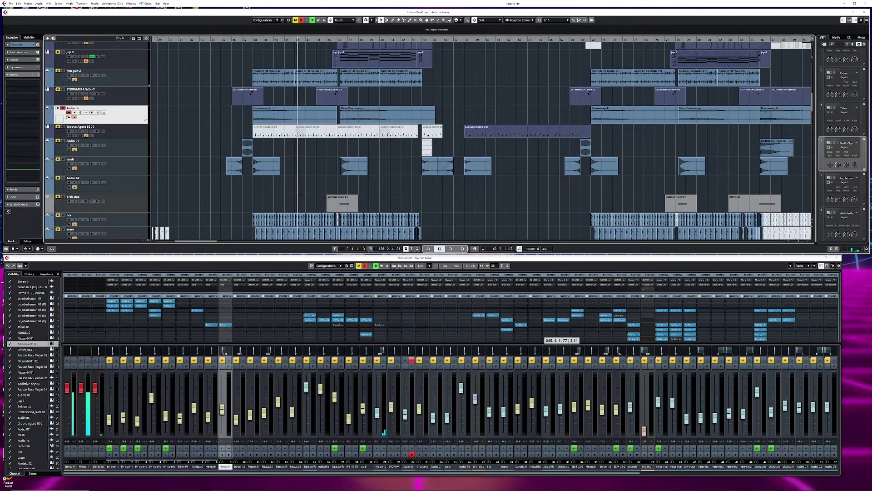
pyautogui.press('space')
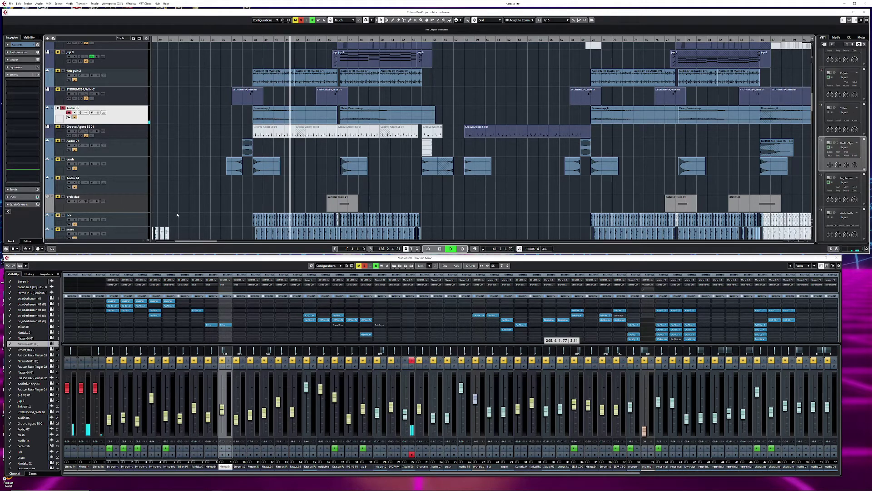
pyautogui.press('space')
# - Solo the snare from bar 38, adjust the zoom, and open Addictive Drums 2
pyautogui.scroll(-5, 178, 214)
pyautogui.click(135, 106)
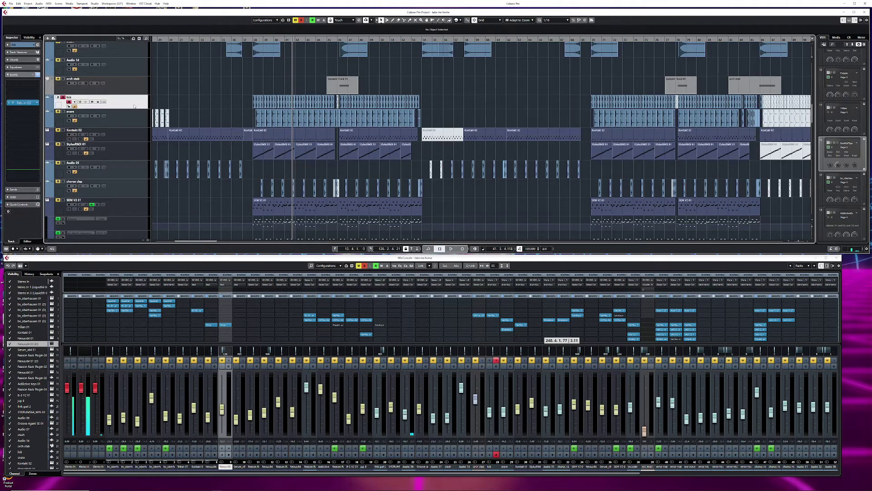
pyautogui.press('KP_Subtract')
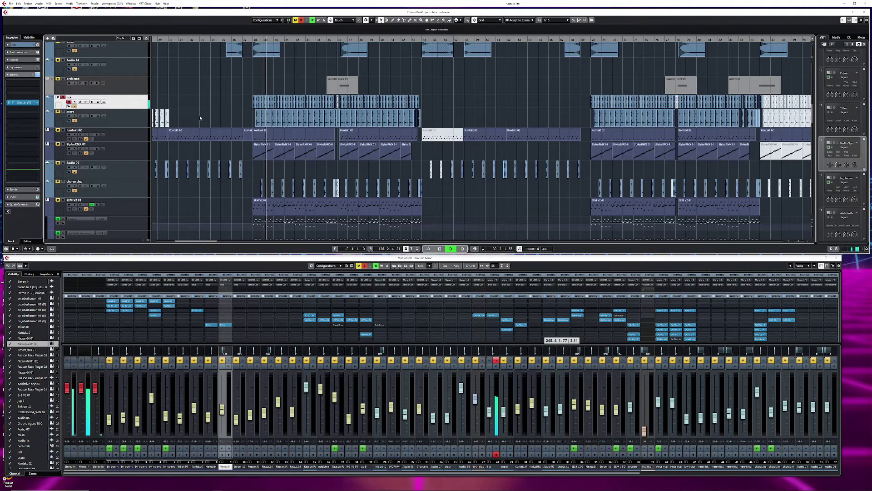
pyautogui.click(63, 112)
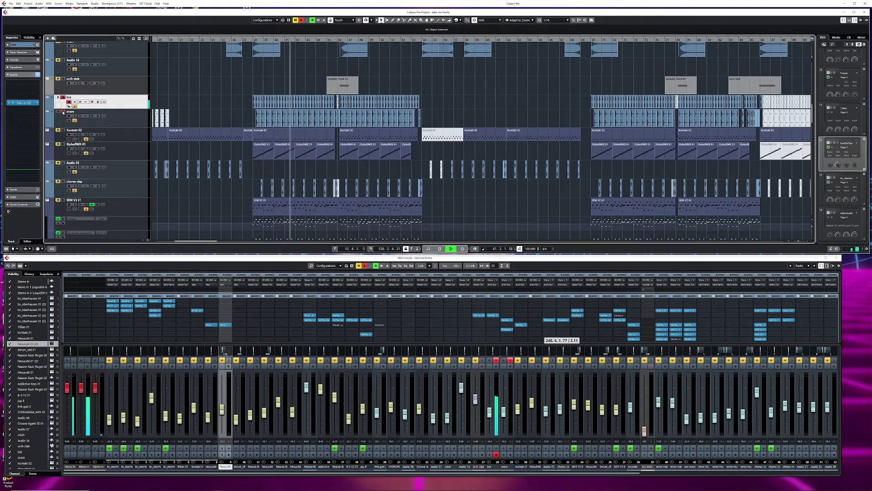
pyautogui.press('h')
pyautogui.press('h')
pyautogui.press('h')
pyautogui.press('h')
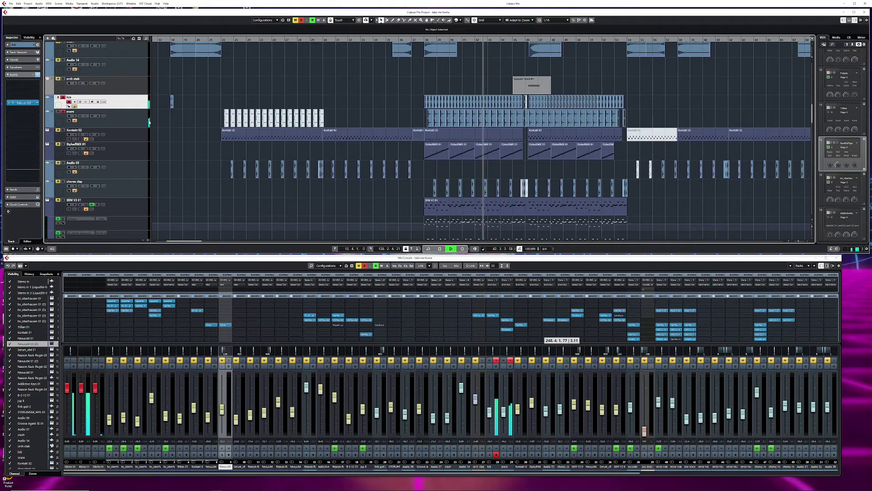
pyautogui.press('g')
pyautogui.press('g')
pyautogui.press('g')
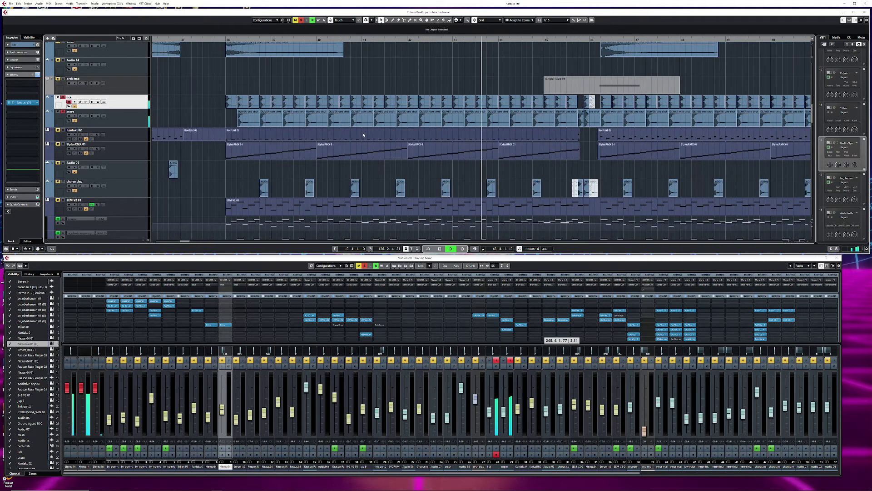
pyautogui.click(86, 136)
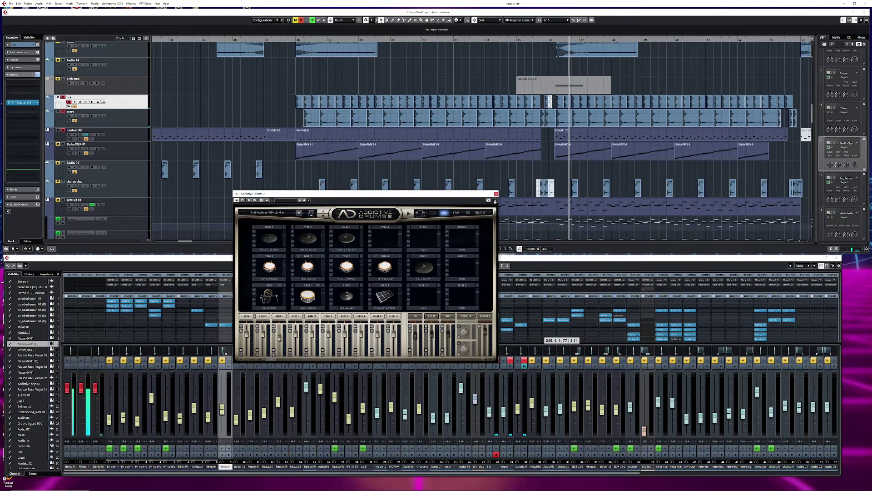
# - Close Addictive Drums 2, zoom out, and resume playback a few bars earlier
pyautogui.click(496, 194)
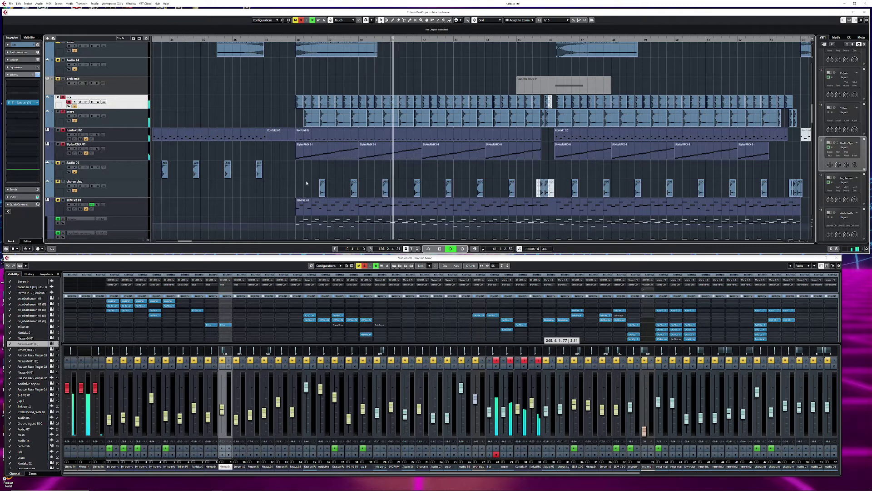
pyautogui.press('g')
pyautogui.press('g')
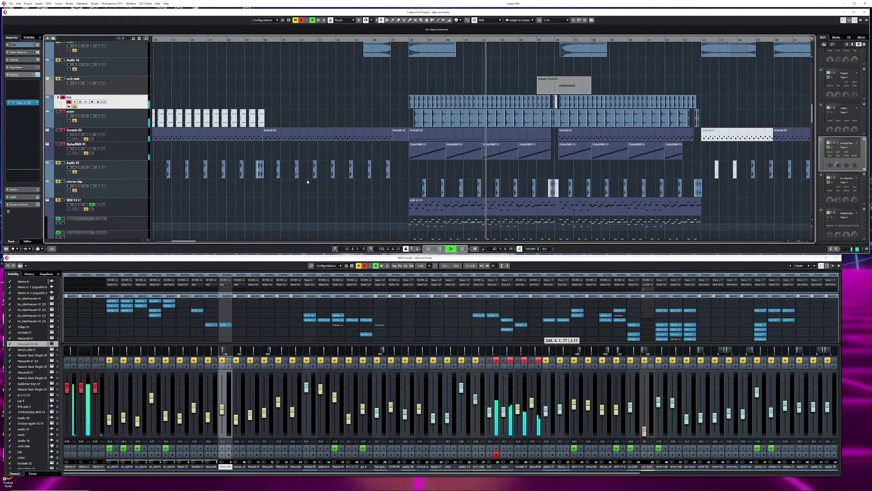
pyautogui.press('space')
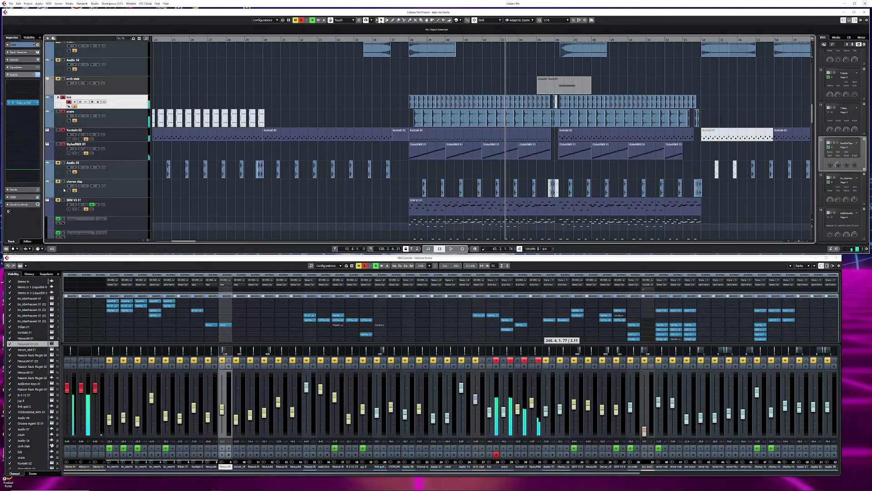
pyautogui.press('KP_Subtract')
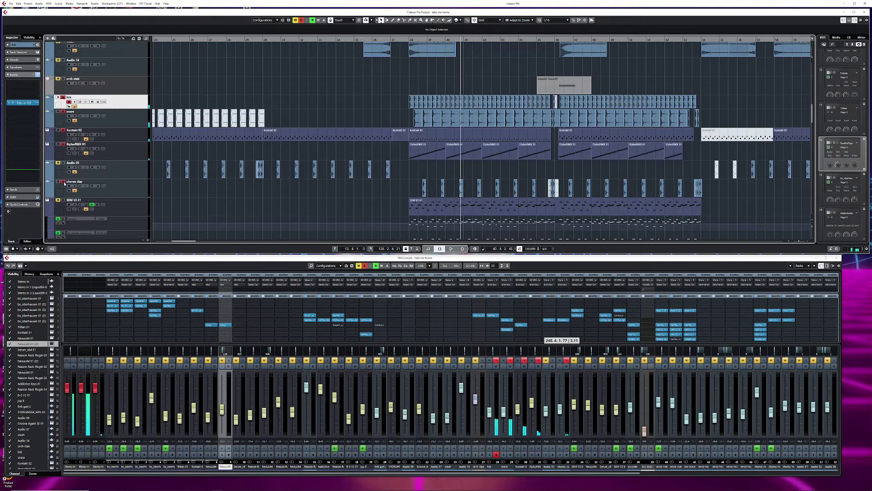
pyautogui.press('space')
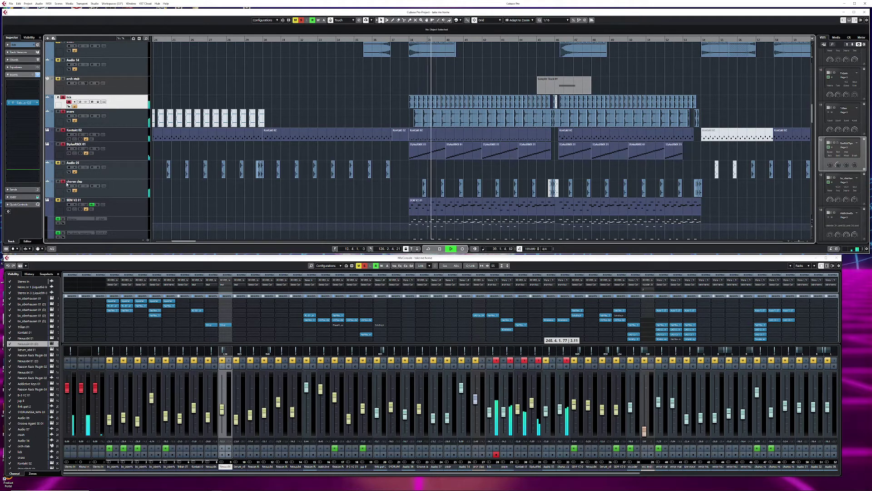
# - Open the chorus clap track's REVelation reverb insert, move it aside, then close it
pyautogui.click(128, 191)
pyautogui.click(27, 107)
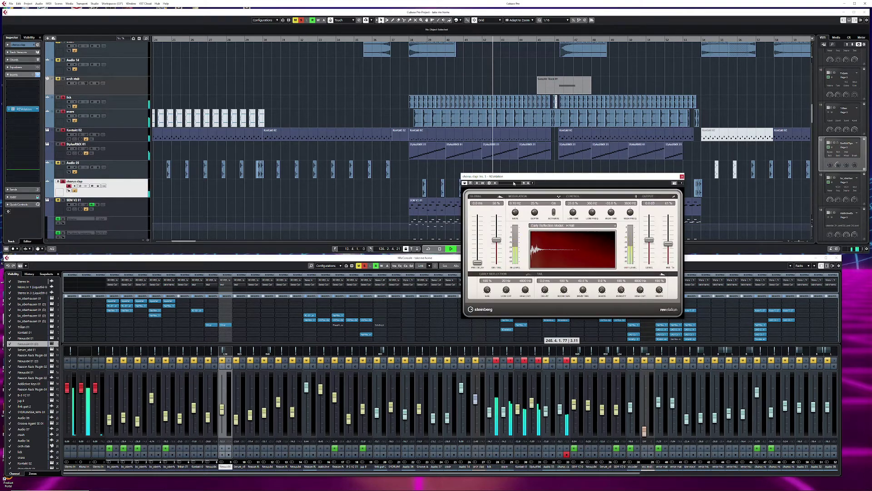
pyautogui.moveTo(514, 183); pyautogui.dragTo(453, 190)
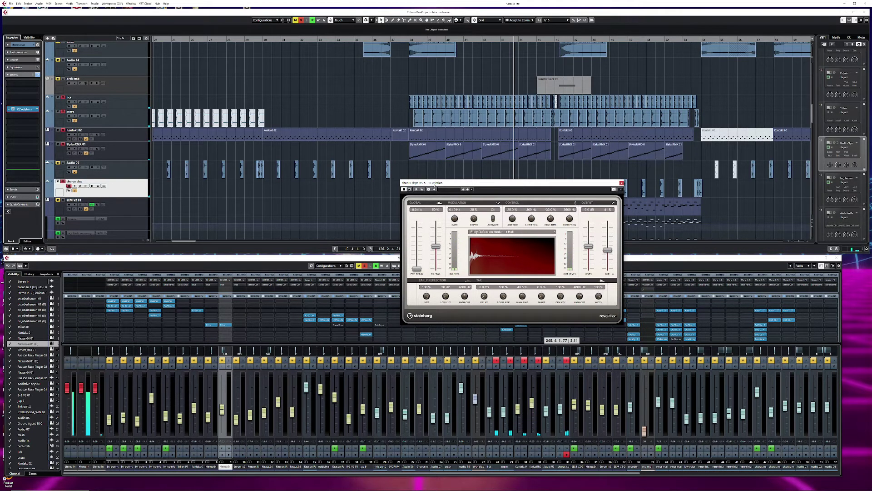
pyautogui.click(621, 183)
pyautogui.scroll(-1, 322, 182)
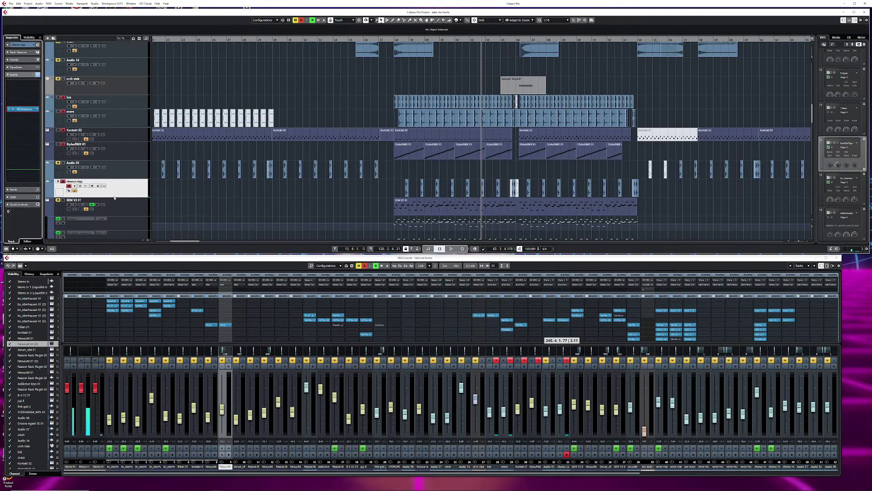
# - Play the SEM V2 01 track and inspect its bx_oberhausen synth before closing it
pyautogui.click(124, 207)
pyautogui.press('KP_Subtract')
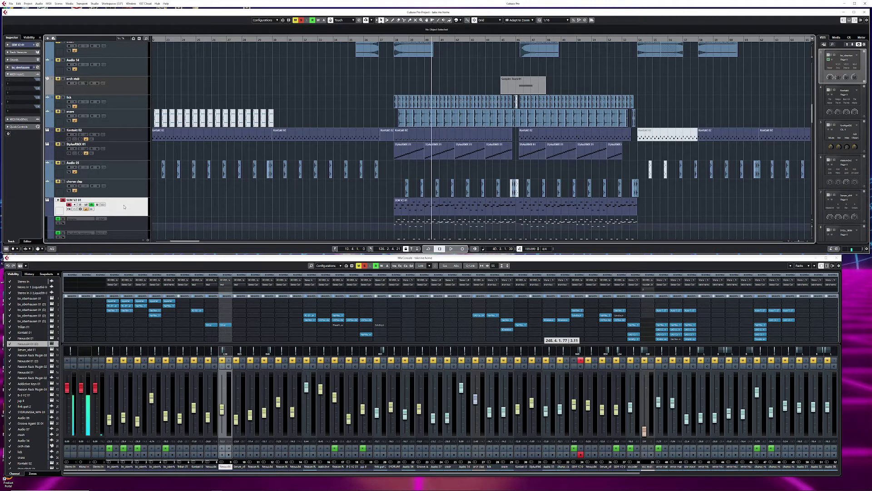
pyautogui.press('space')
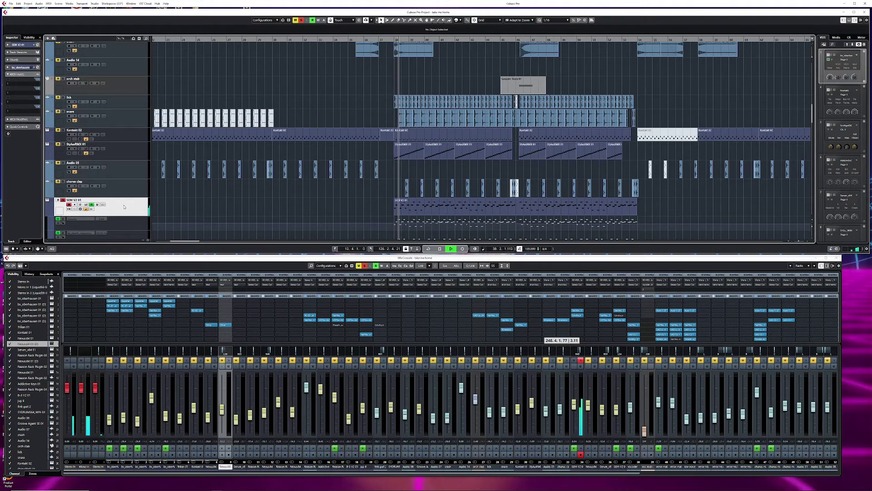
pyautogui.click(97, 209)
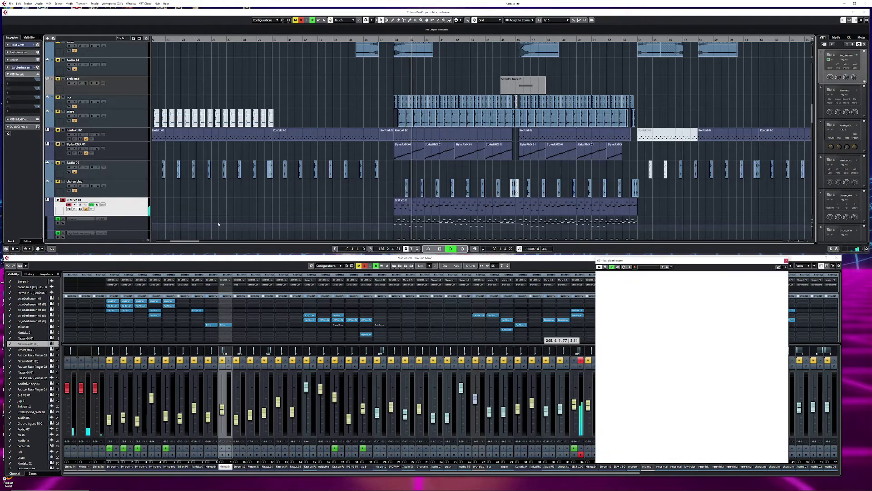
pyautogui.moveTo(636, 261); pyautogui.dragTo(564, 267)
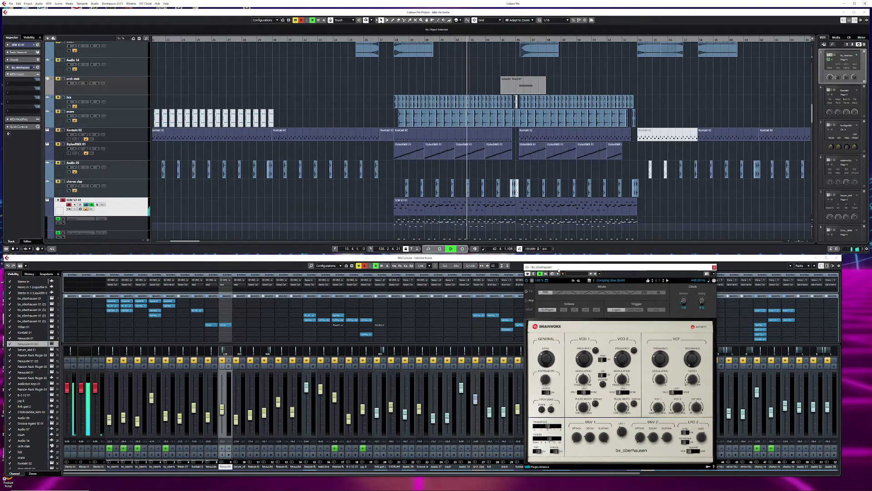
pyautogui.moveTo(558, 271); pyautogui.dragTo(496, 268)
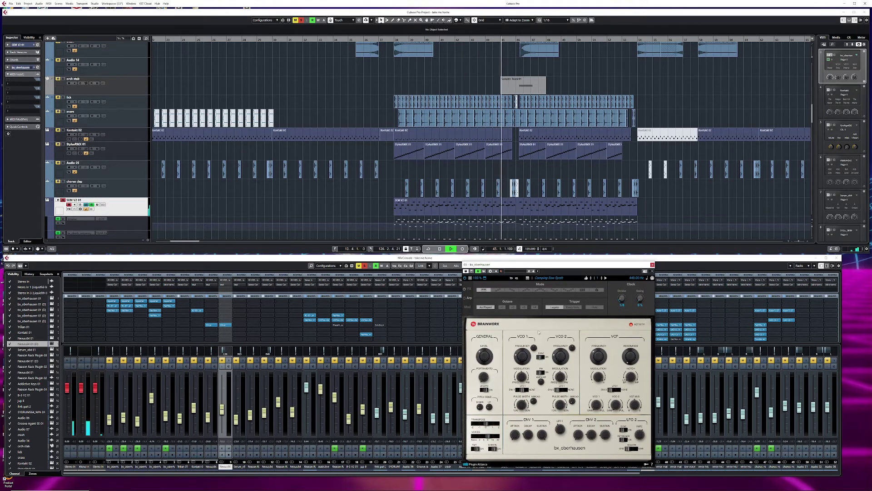
pyautogui.press('space')
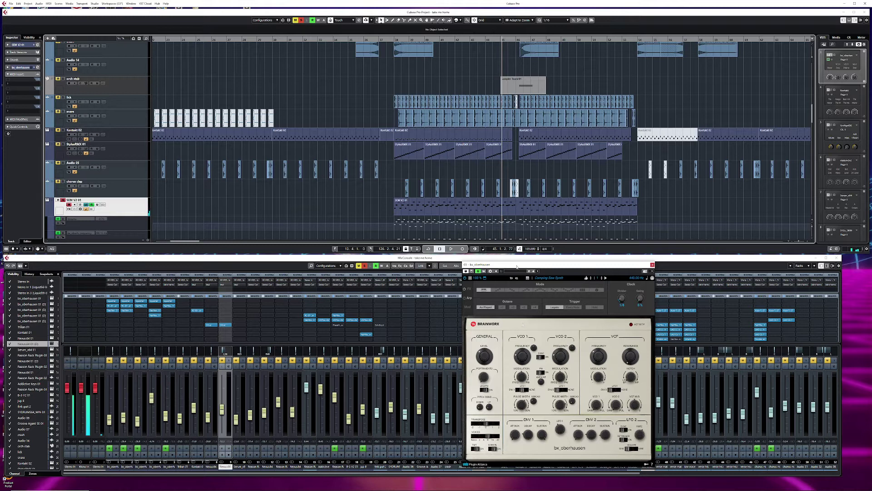
pyautogui.moveTo(517, 266); pyautogui.dragTo(412, 264)
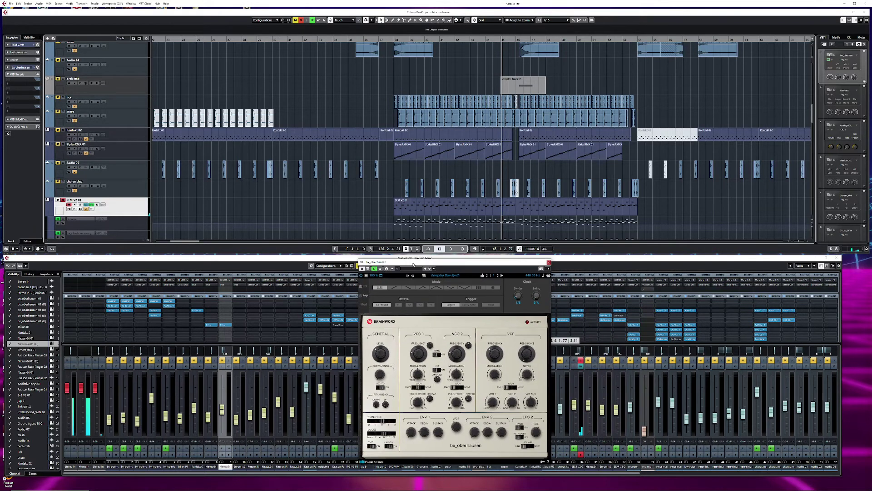
pyautogui.click(549, 262)
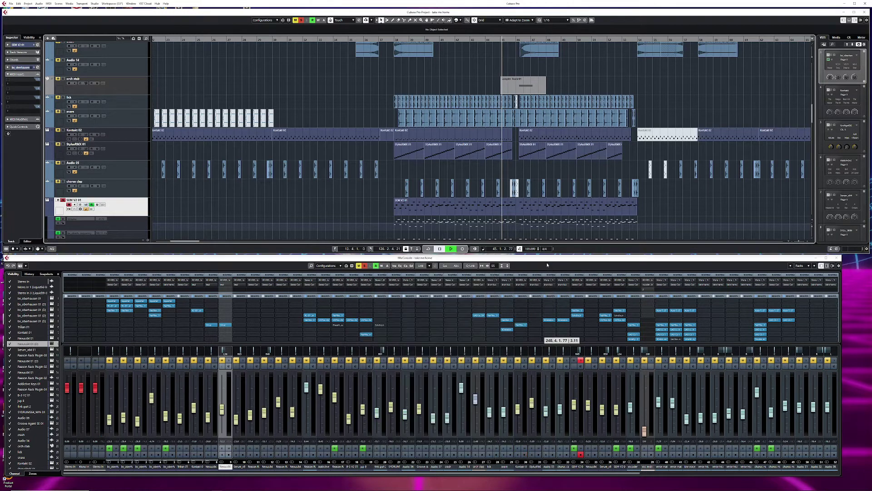
# - Check SEM V2 01's EchoBoy Jr. delay and Pro-Q 3 equaliser, closing each
pyautogui.click(577, 316)
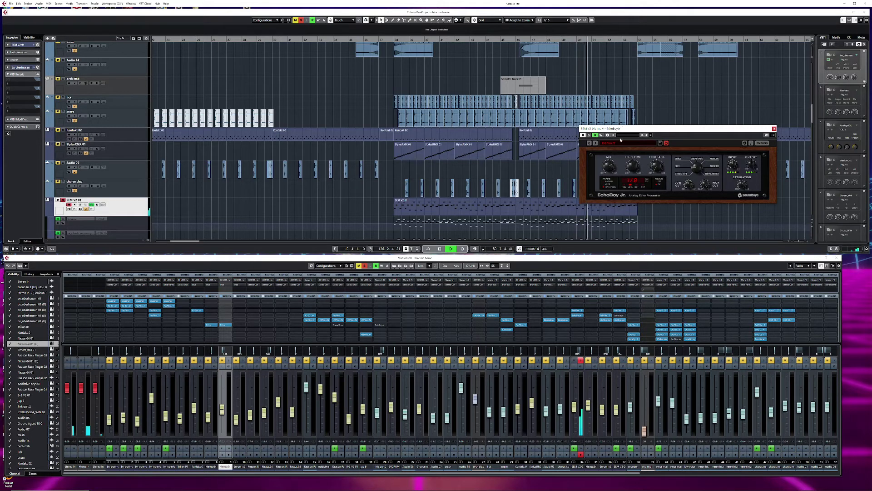
pyautogui.click(774, 129)
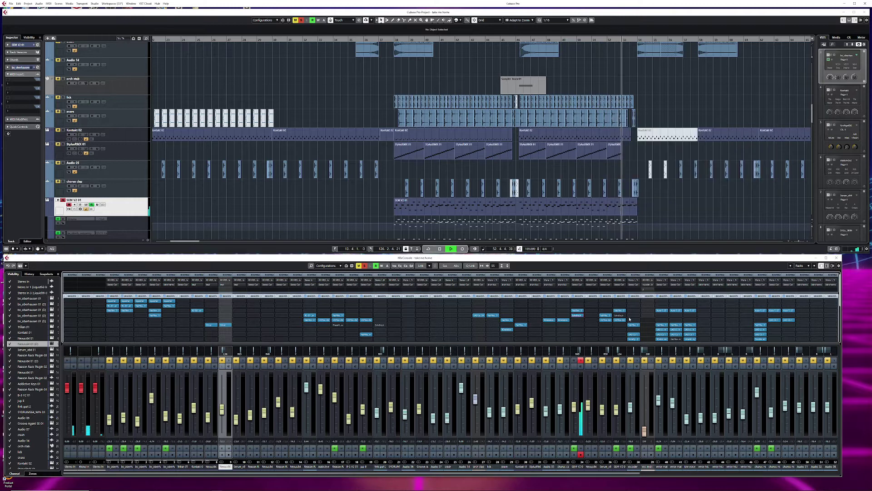
pyautogui.click(577, 311)
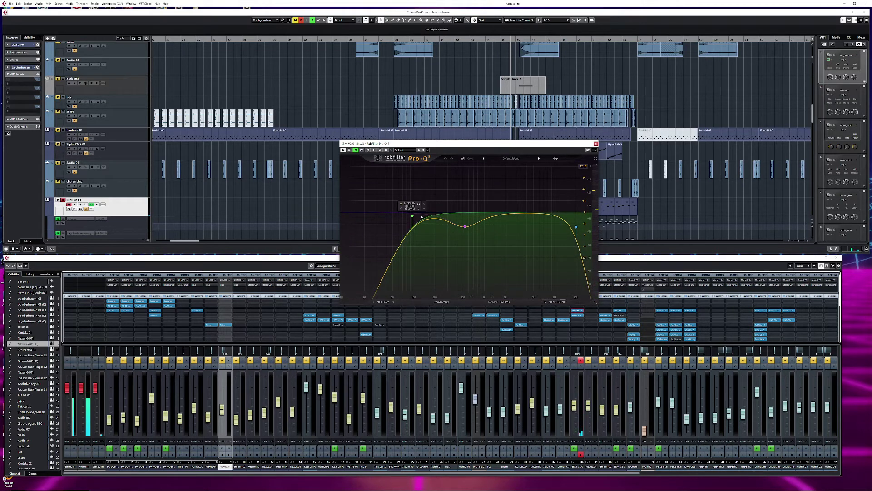
pyautogui.click(596, 143)
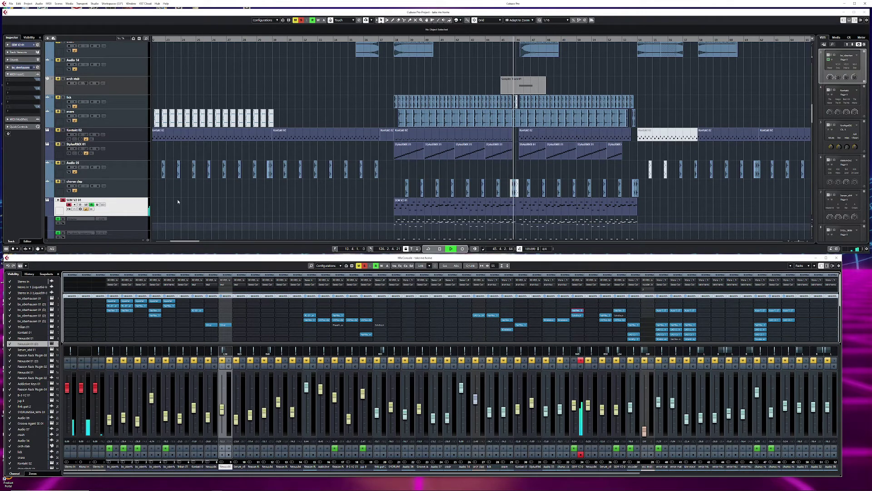
pyautogui.scroll(-8, 269, 212)
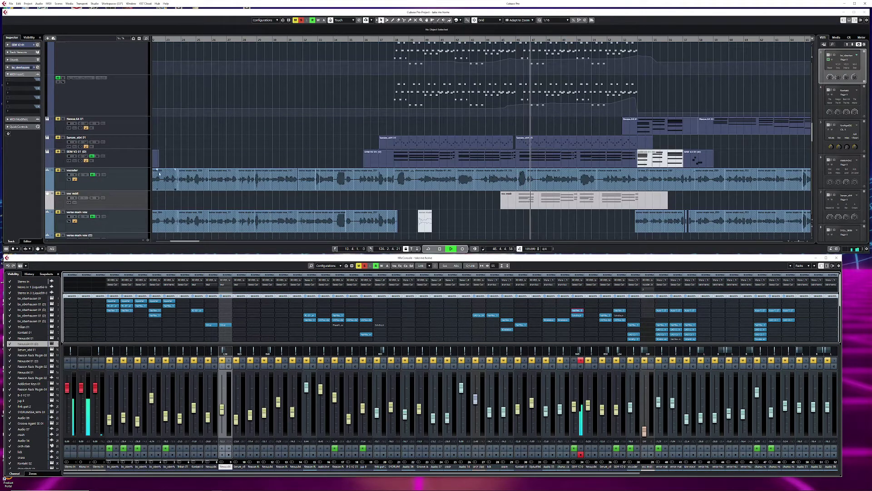
# - Open the Serum editor for the Serum_x64 01 track and move it over the track list
pyautogui.click(144, 145)
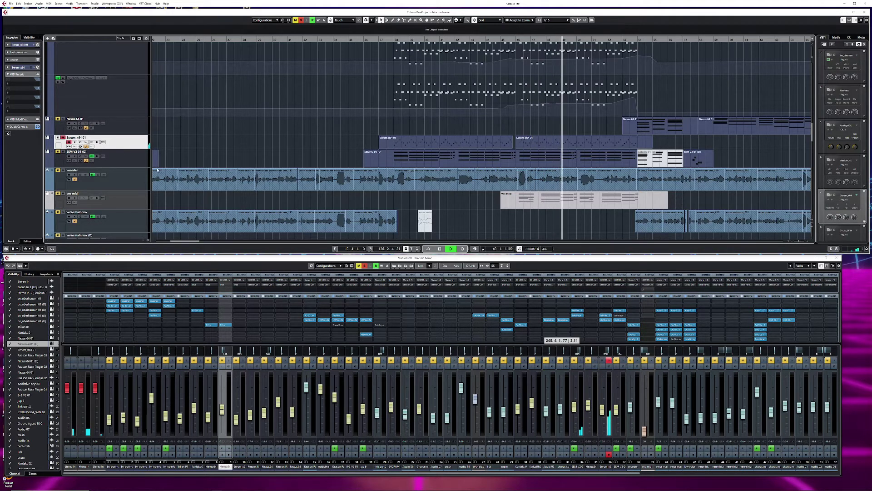
pyautogui.hotkey('ctrl', 'e')
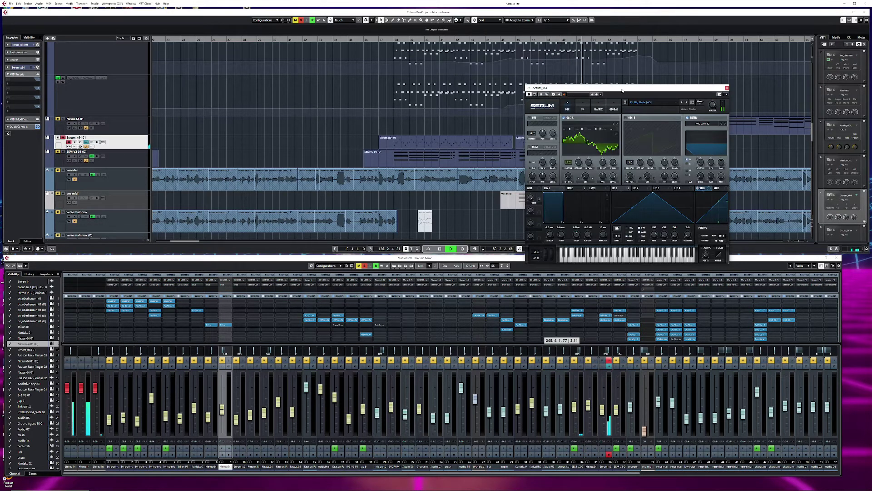
pyautogui.moveTo(622, 91); pyautogui.dragTo(472, 217)
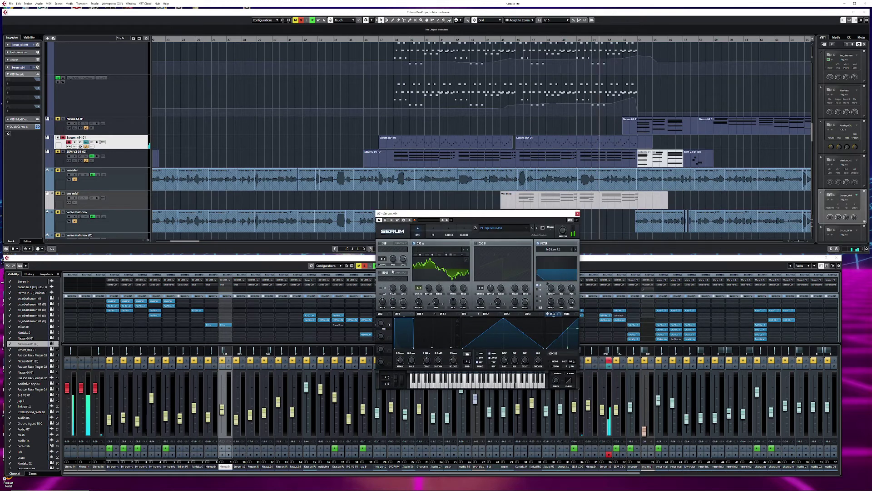
pyautogui.moveTo(409, 213); pyautogui.dragTo(178, 145)
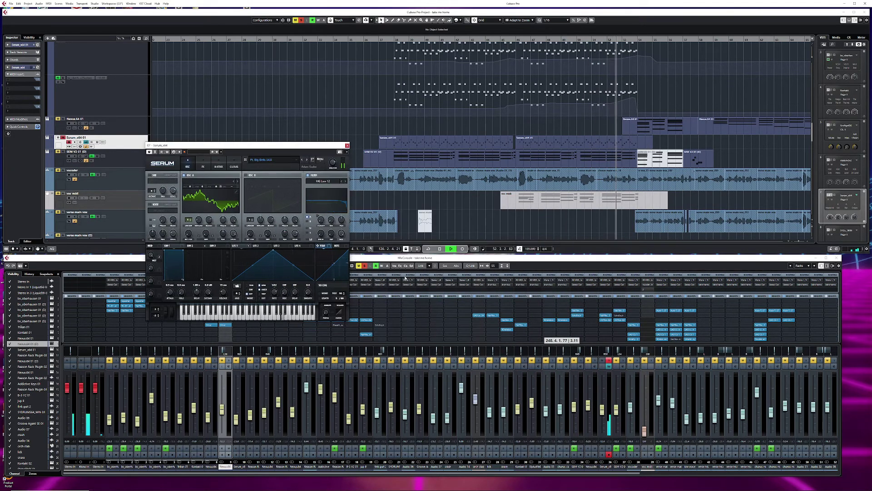
# - Open the channel's LFOTool insert, move it aside, then open FabFilter Pro-Q 3
pyautogui.click(605, 321)
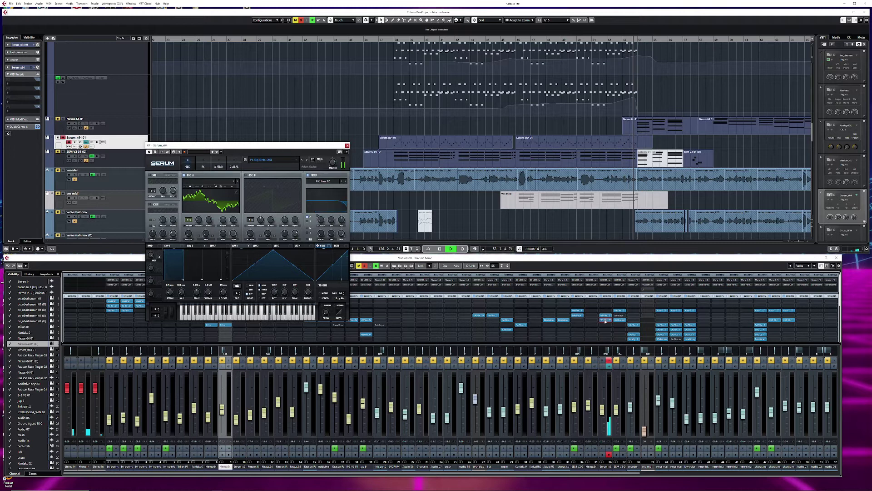
pyautogui.click(604, 321)
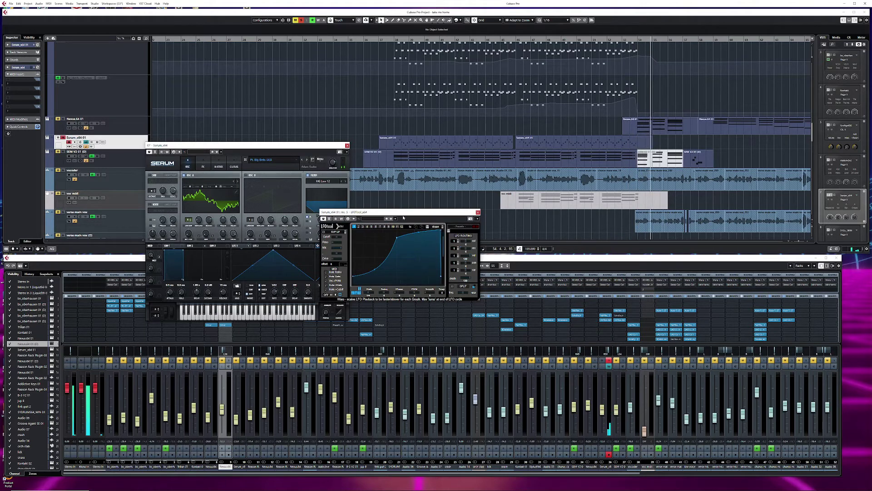
pyautogui.moveTo(403, 213); pyautogui.dragTo(444, 237)
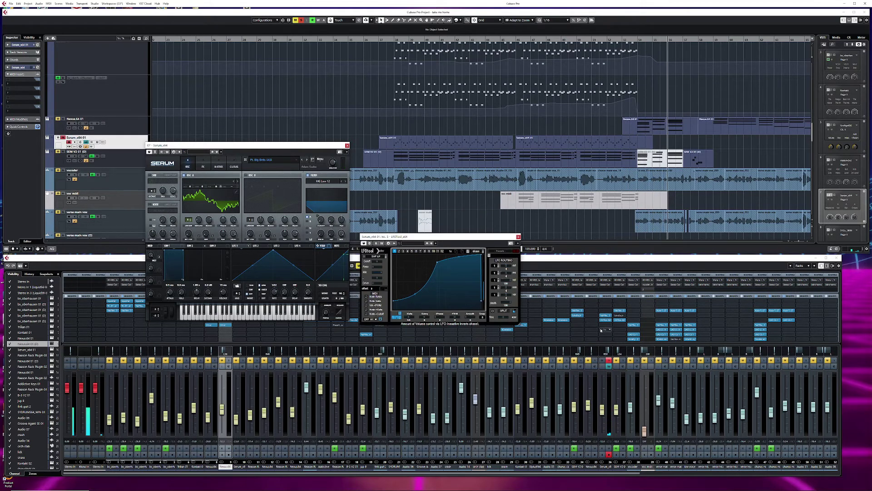
pyautogui.click(601, 330)
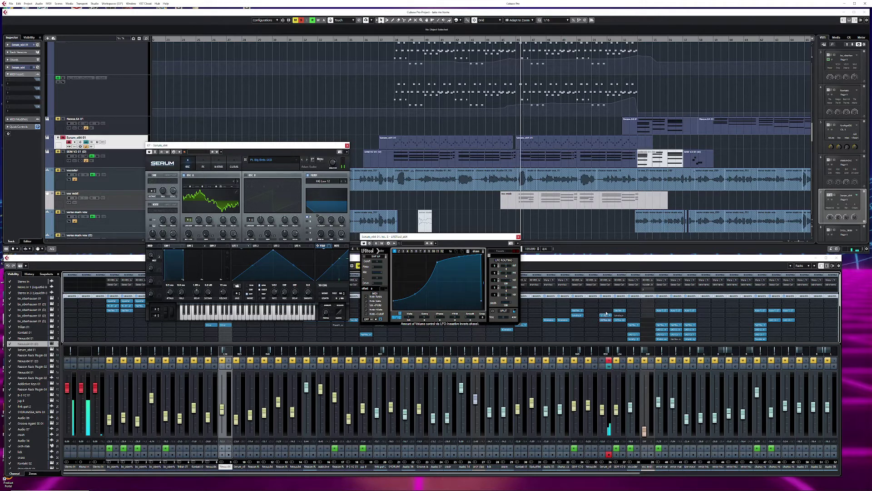
pyautogui.click(605, 315)
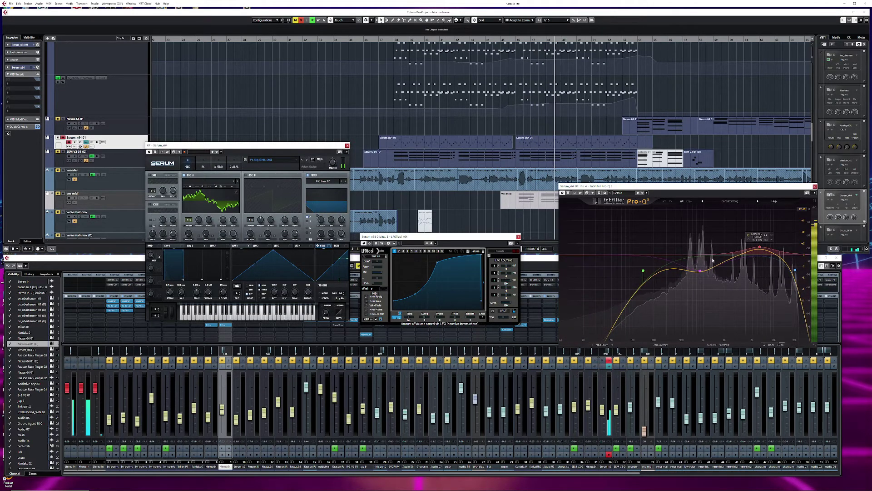
# - Nudge the Pro-Q 3 window left and inspect the synth channel's EQ band nodes
pyautogui.moveTo(677, 187); pyautogui.dragTo(644, 190)
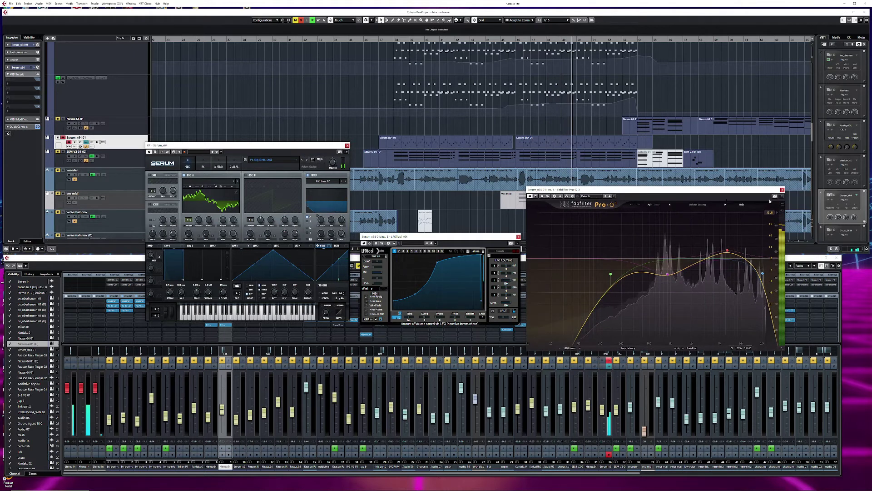
pyautogui.moveTo(728, 258)
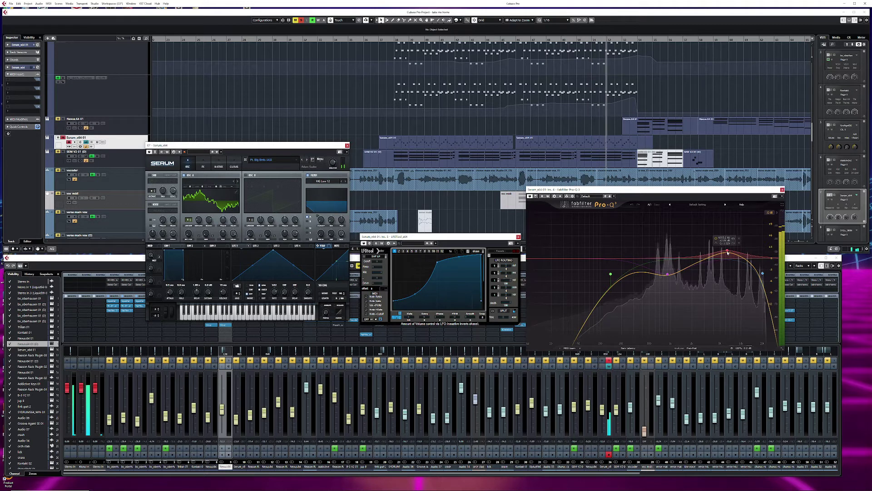
pyautogui.moveTo(616, 278)
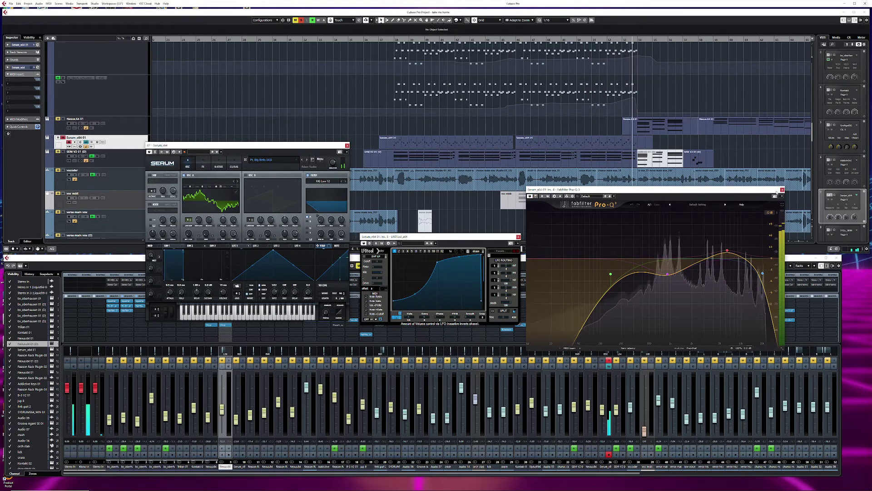
# - Close the Pro-Q 3, LFOTool and Serum windows and stop playback
pyautogui.click(782, 190)
pyautogui.click(518, 236)
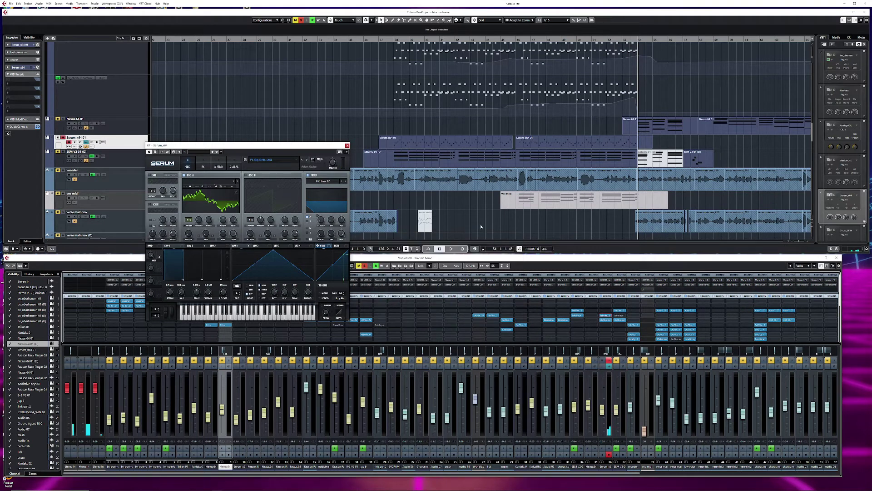
pyautogui.click(348, 145)
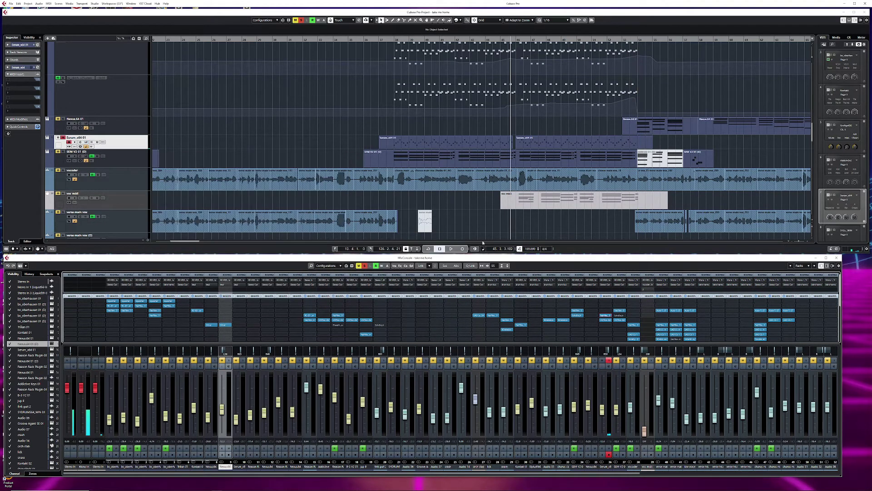
pyautogui.press('space')
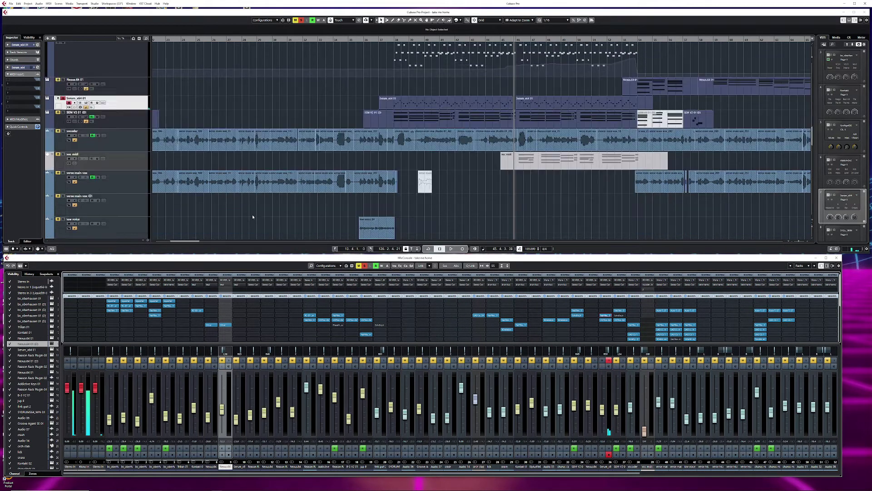
# - Record-arm the voc midi track, play from bar 45, and select the vocoder track
pyautogui.scroll(-2, 255, 212)
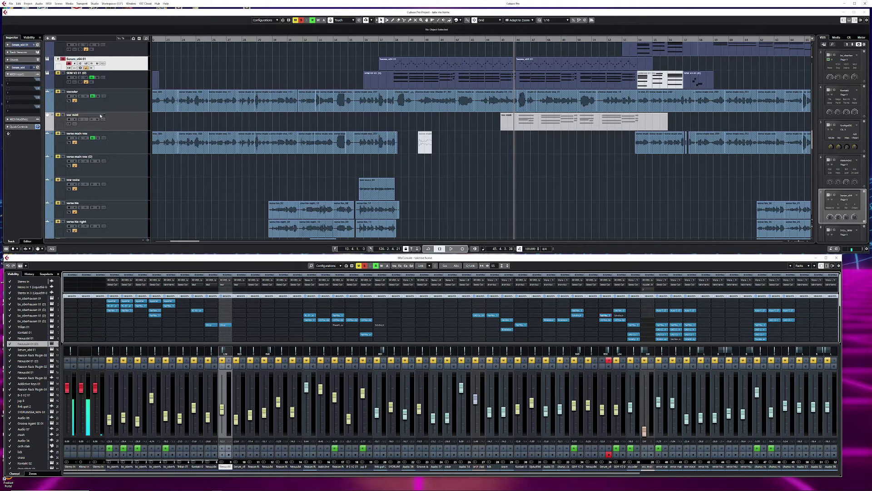
pyautogui.click(64, 115)
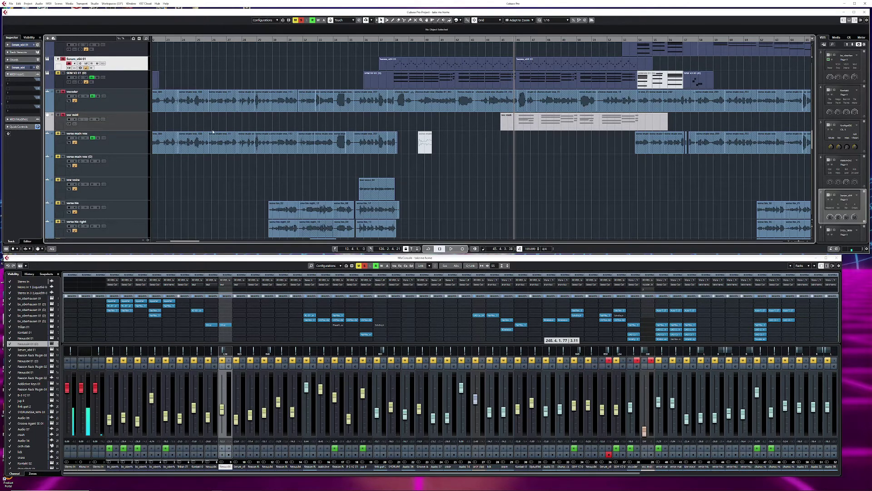
pyautogui.press('space')
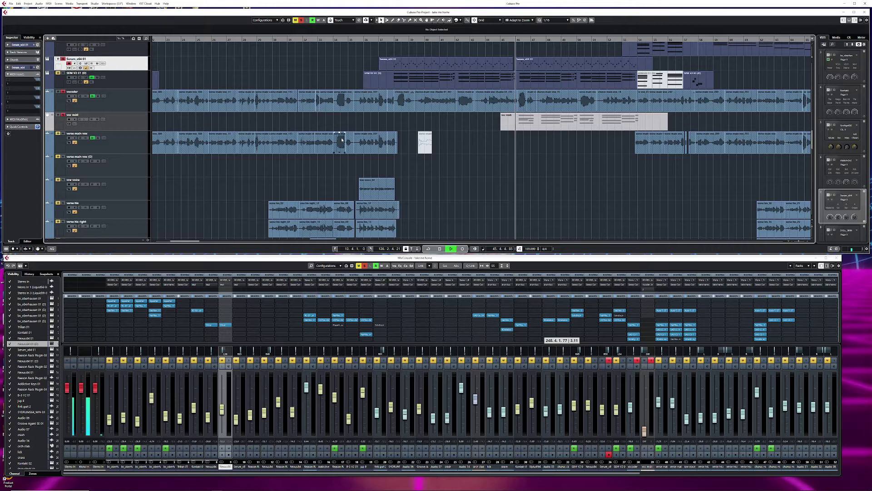
pyautogui.click(108, 104)
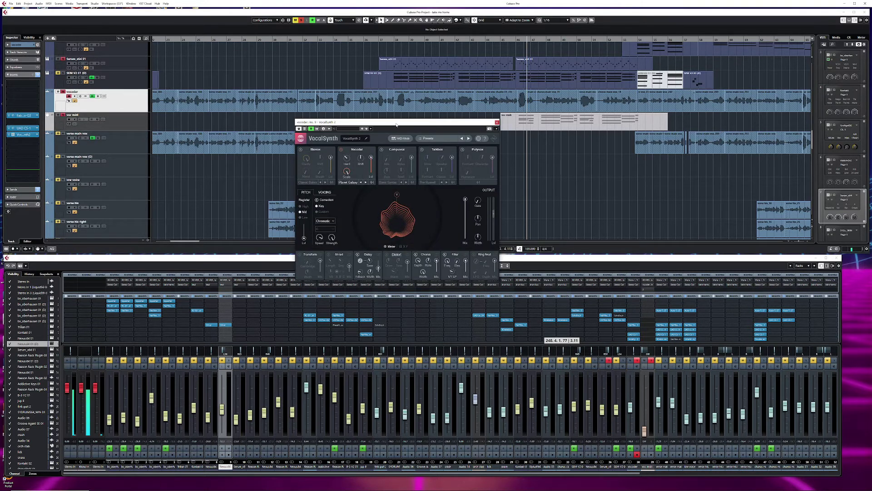
# - Drag the VocalSynth 2 window down over the MixConsole
pyautogui.moveTo(396, 125); pyautogui.dragTo(435, 265)
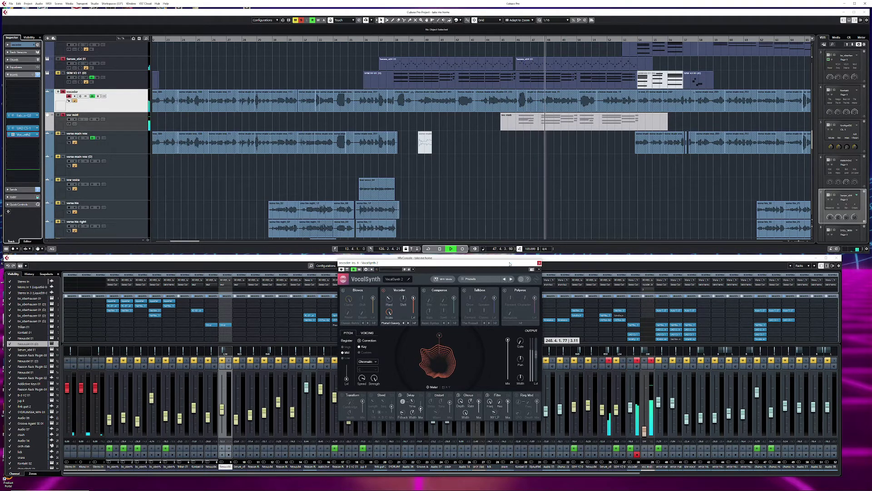
# - Stop, record-arm the chorus main vox track, and restart playback
pyautogui.press('space')
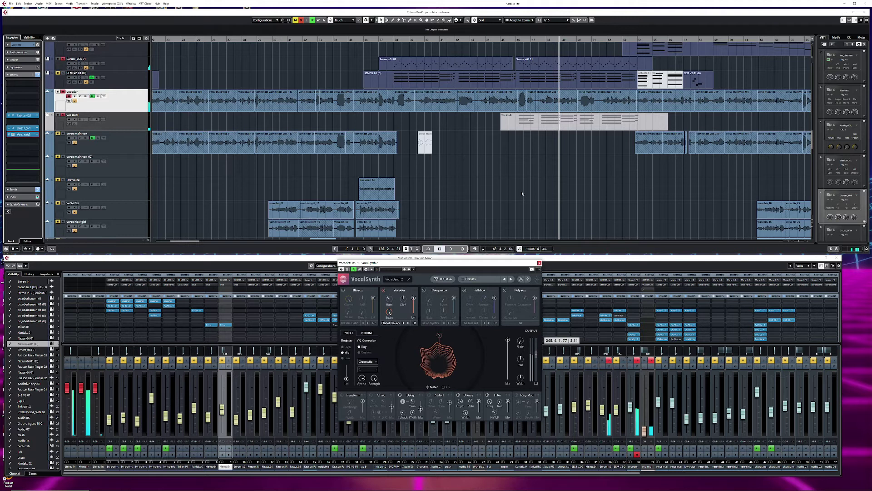
pyautogui.scroll(-5, 523, 192)
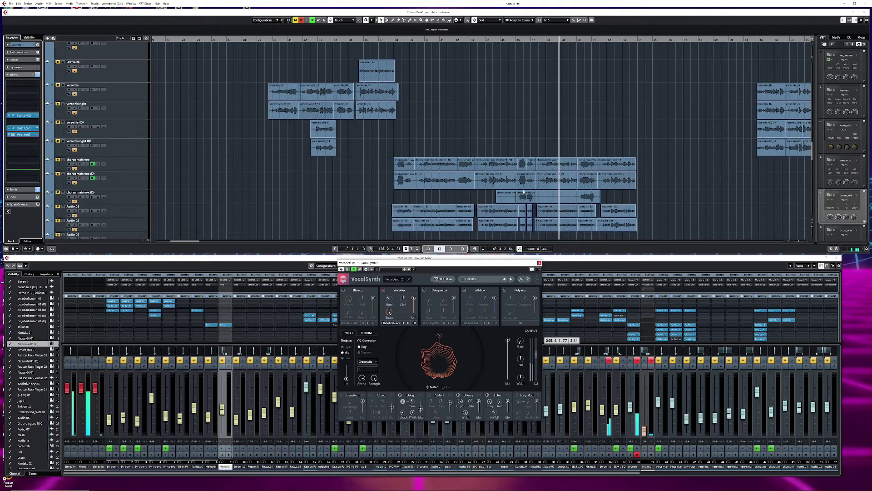
pyautogui.click(58, 159)
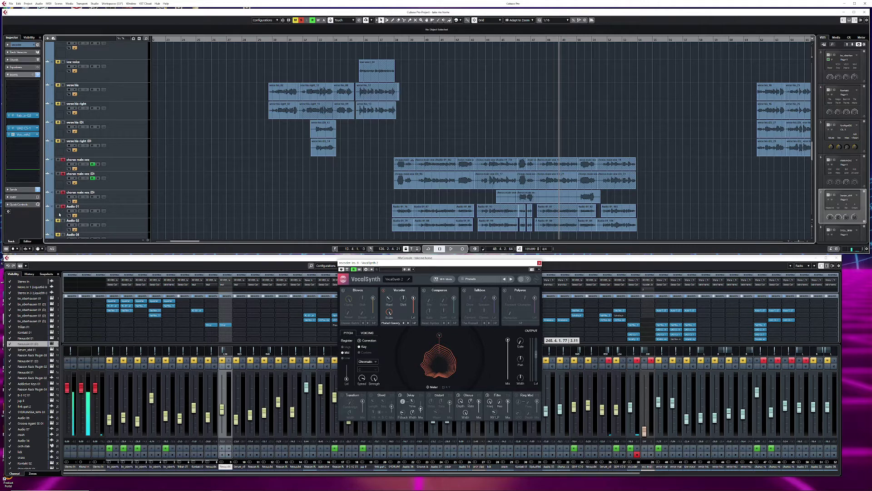
pyautogui.press('space')
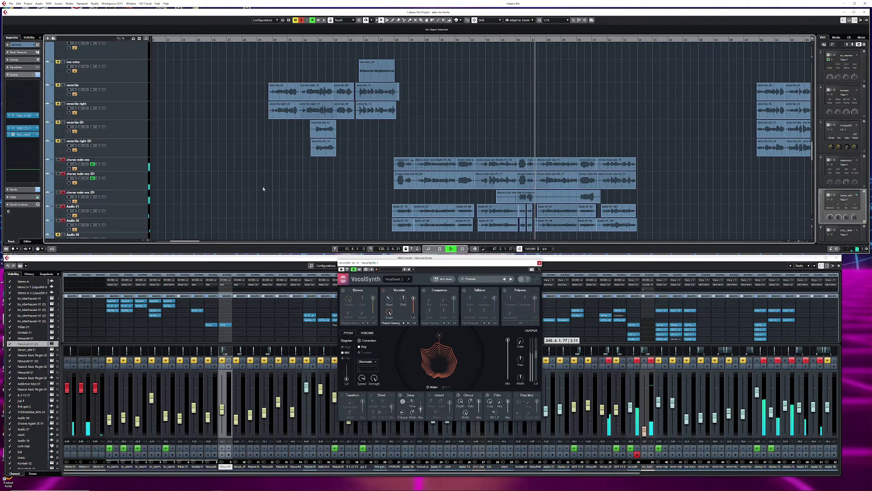
# - Zoom out with G, jump to bars 38 and 110, then stop near bar 111
pyautogui.scroll(-4, 268, 186)
pyautogui.scroll(-14, 268, 187)
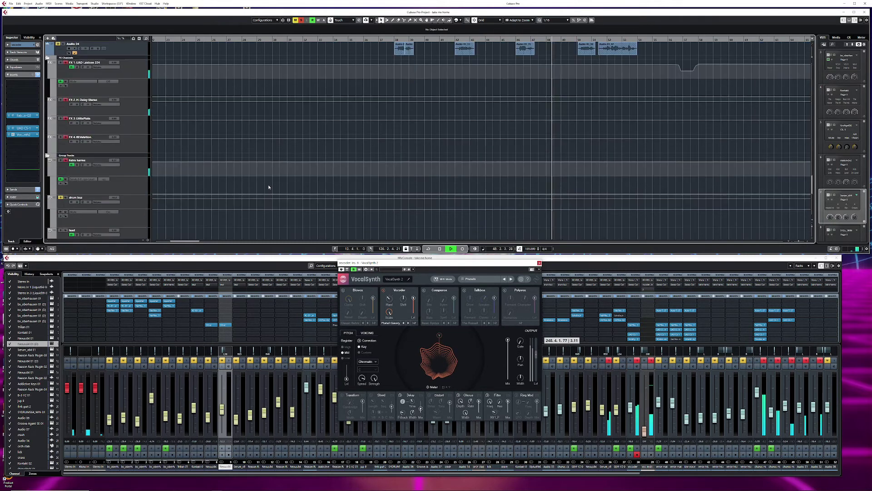
pyautogui.scroll(4, 267, 186)
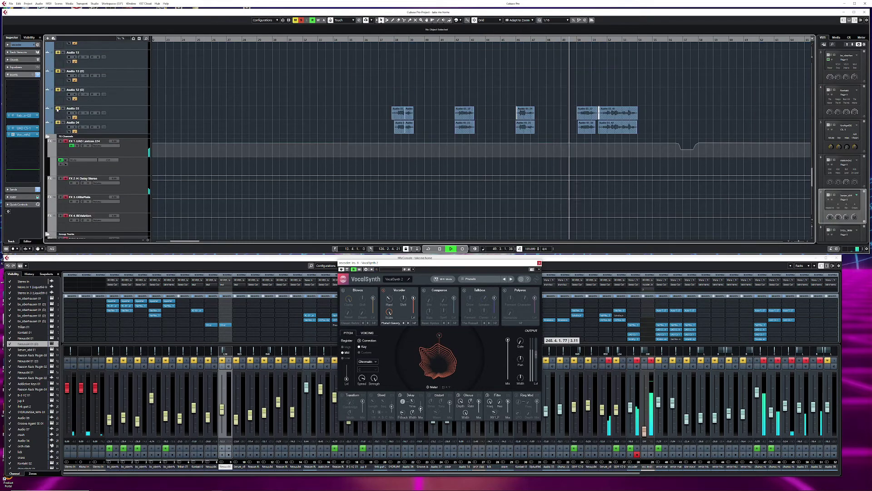
pyautogui.scroll(10, 325, 129)
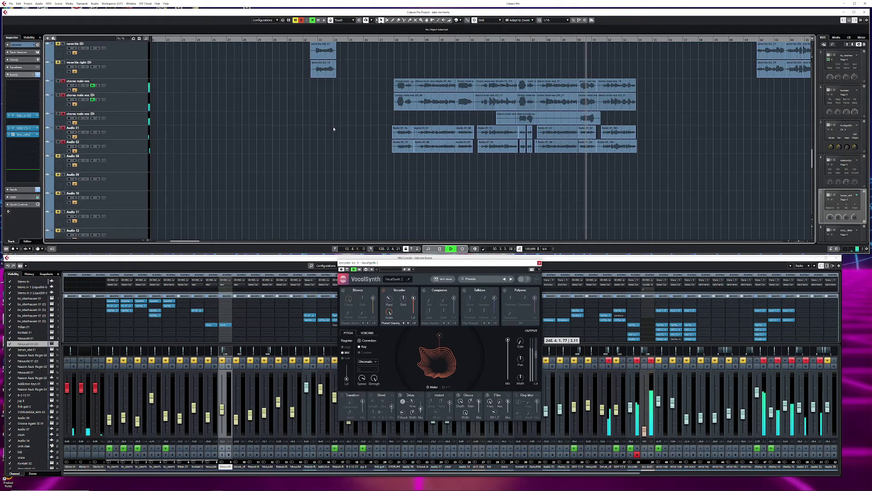
pyautogui.scroll(-3, 433, 160)
pyautogui.press('g')
pyautogui.press('g')
pyautogui.press('g')
pyautogui.press('g')
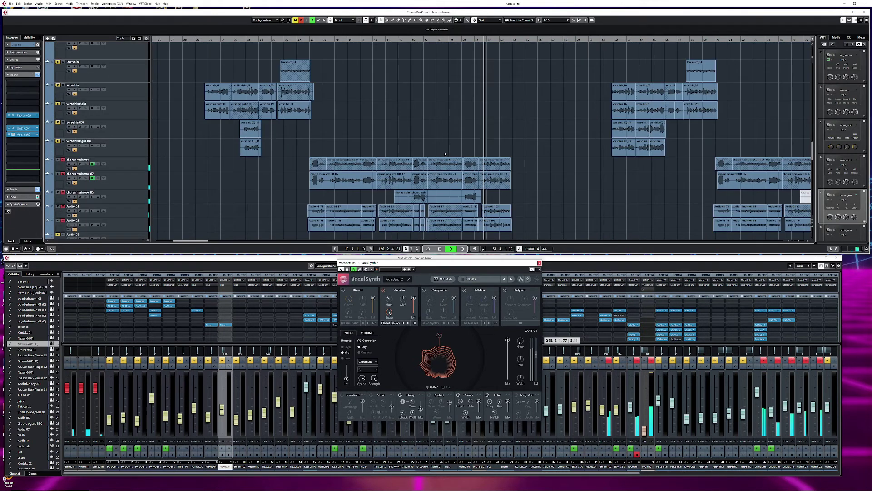
pyautogui.press('space')
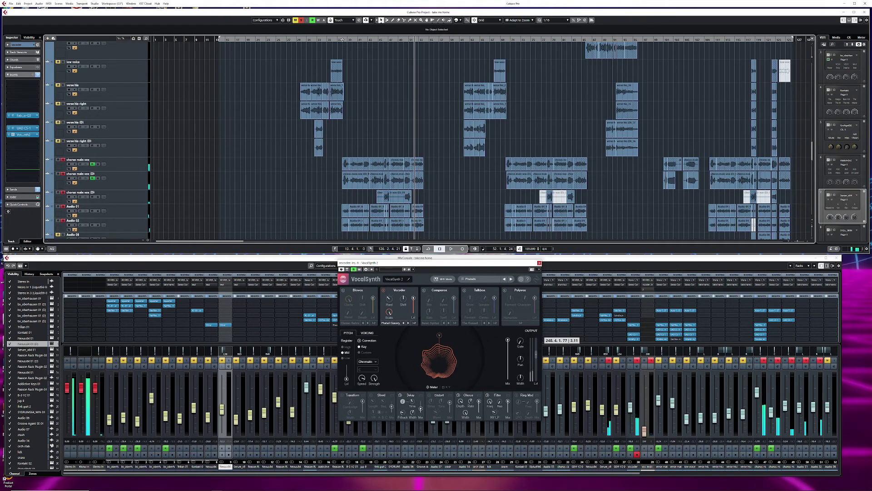
pyautogui.click(342, 40)
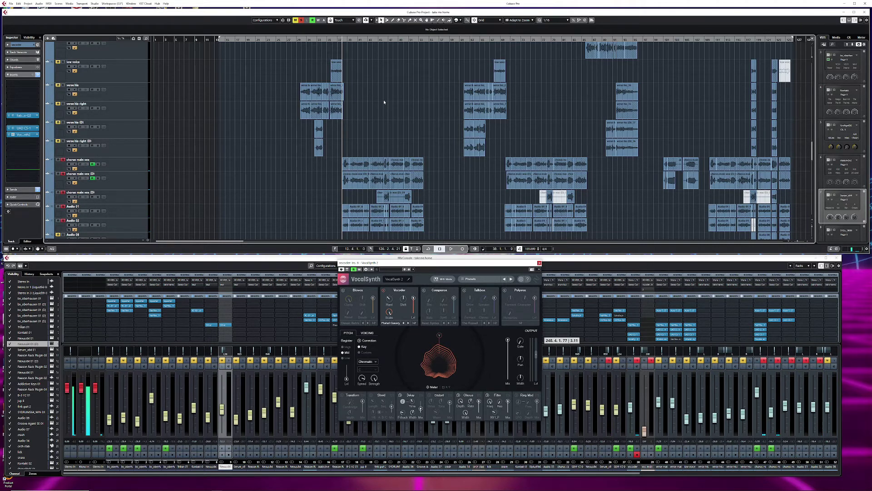
pyautogui.press('g')
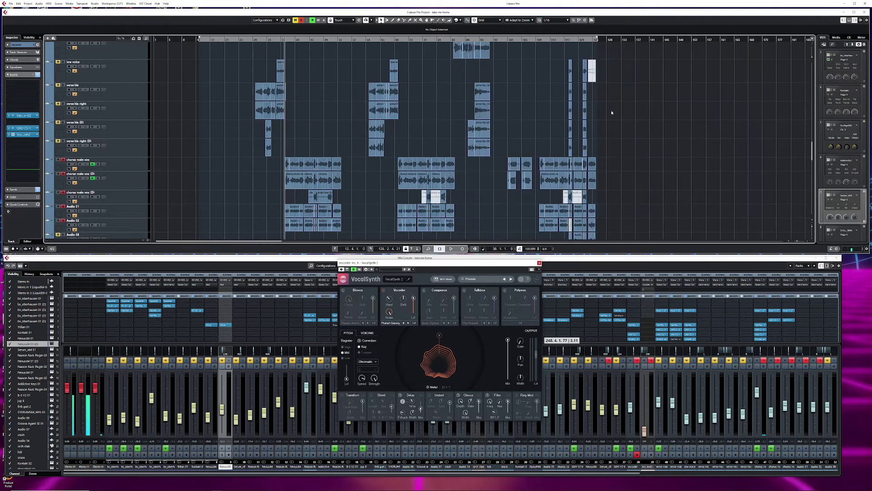
pyautogui.click(539, 40)
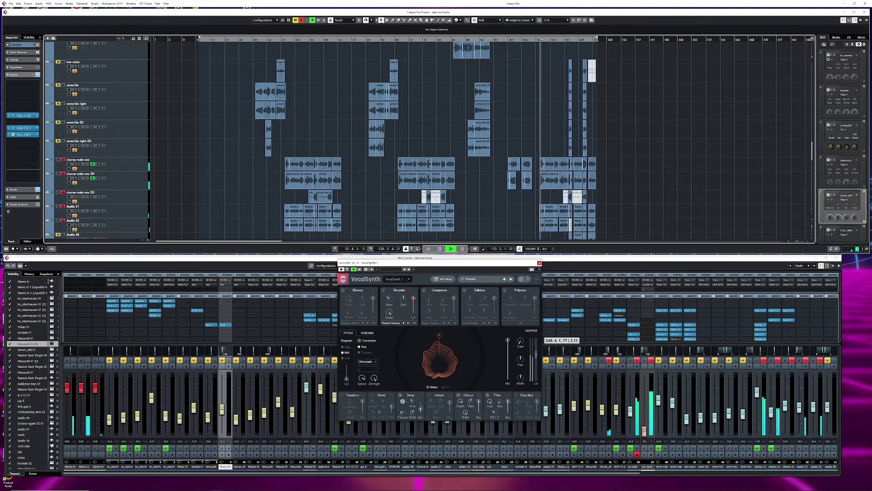
pyautogui.press('space')
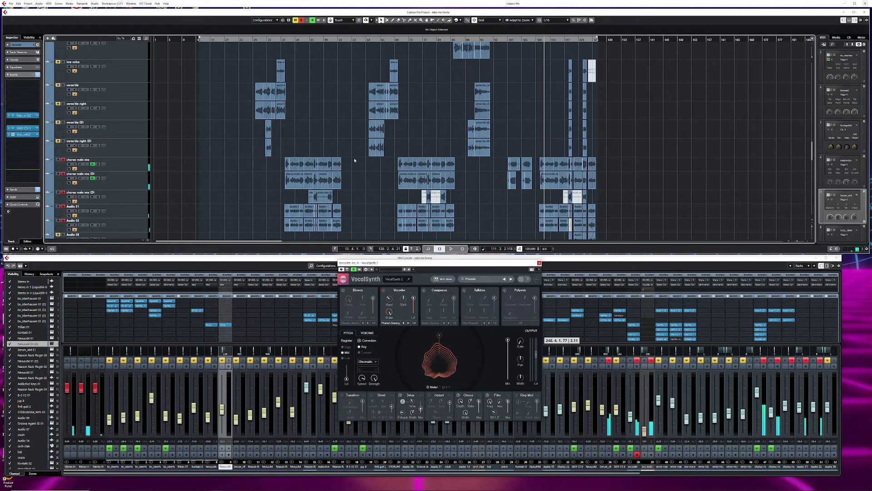
# - Start playback from about bar 44, zoomed in around the playhead
pyautogui.scroll(3, 350, 162)
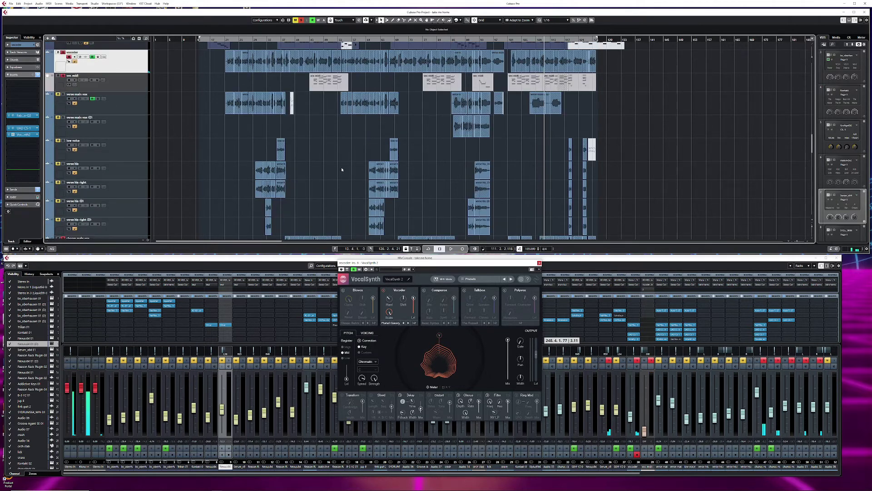
pyautogui.scroll(3, 343, 169)
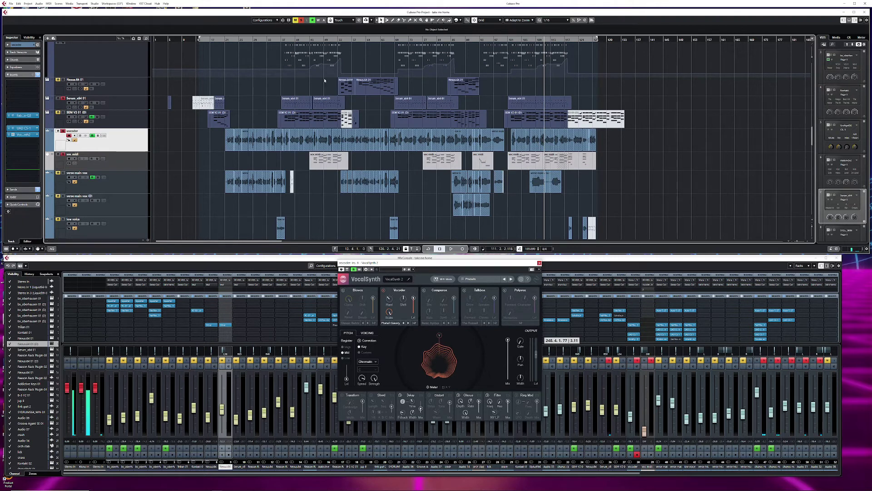
pyautogui.click(307, 40)
pyautogui.press('space')
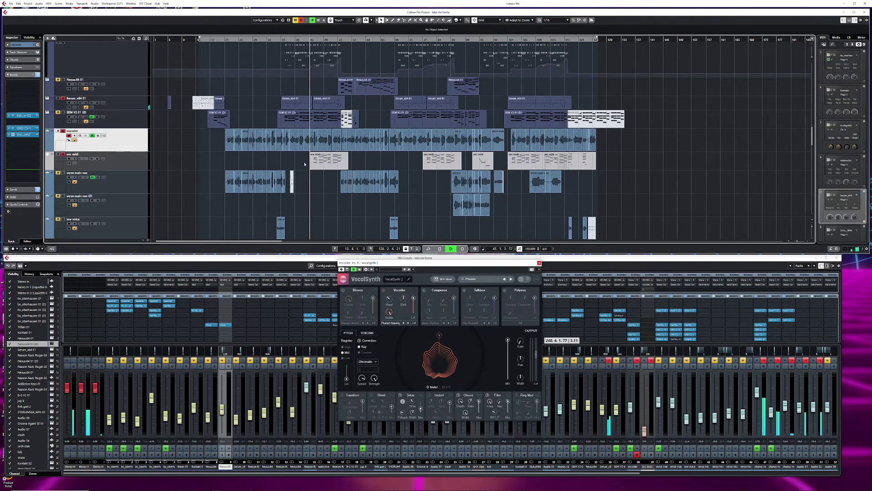
pyautogui.press('h')
pyautogui.press('h')
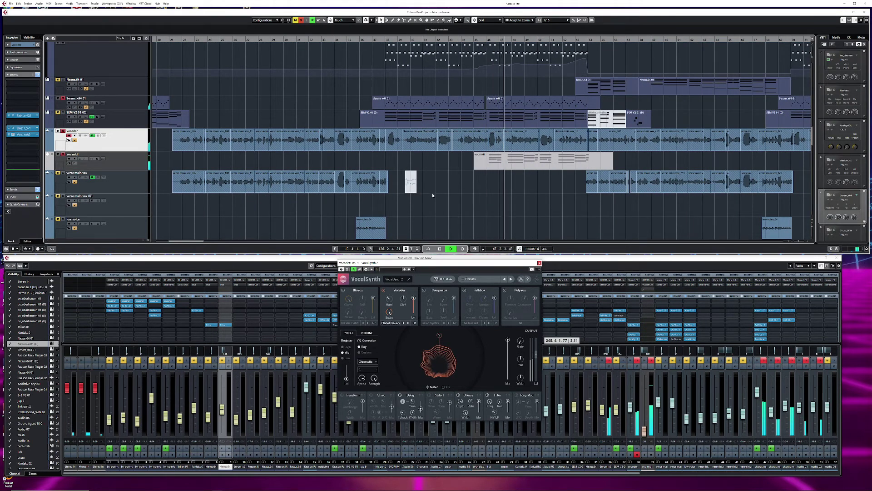
# - Deactivate all solo and mute states and stop playback near bar 54
pyautogui.press('s')
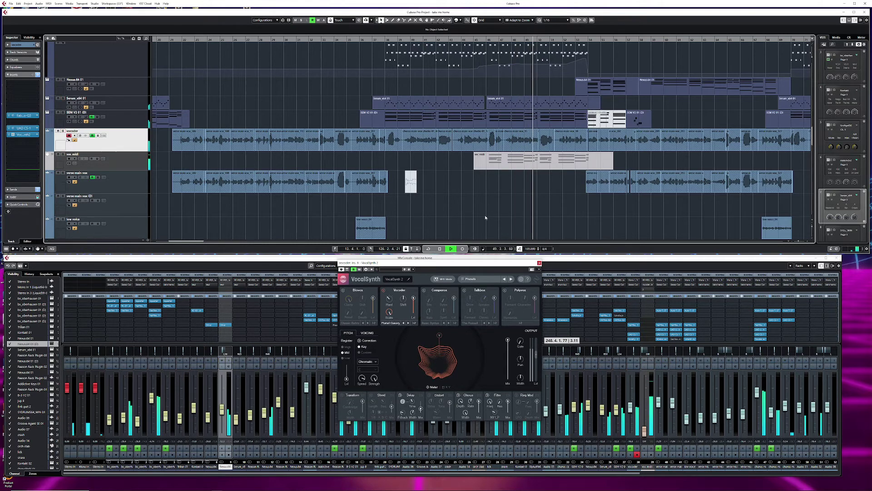
pyautogui.scroll(-2, 386, 137)
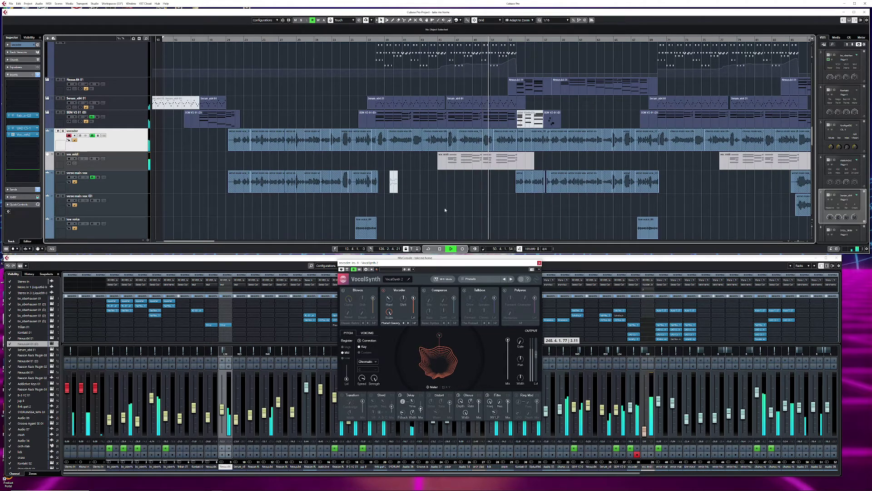
pyautogui.scroll(-5, 444, 210)
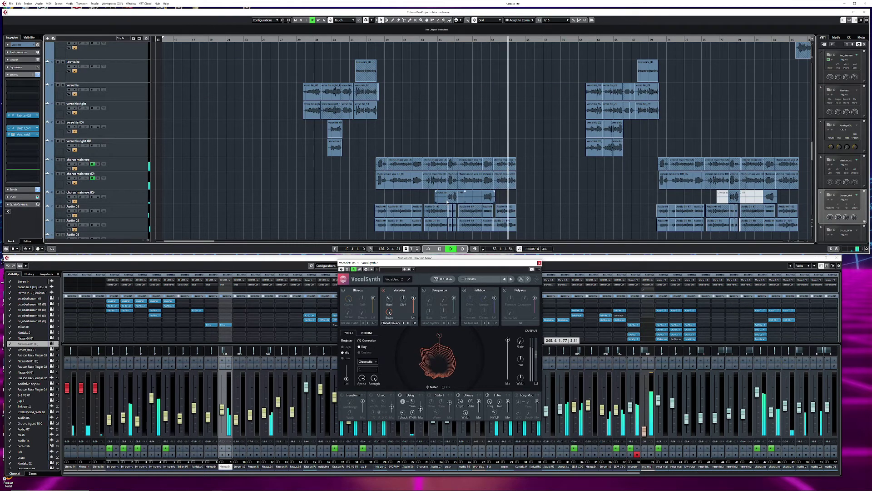
pyautogui.press('space')
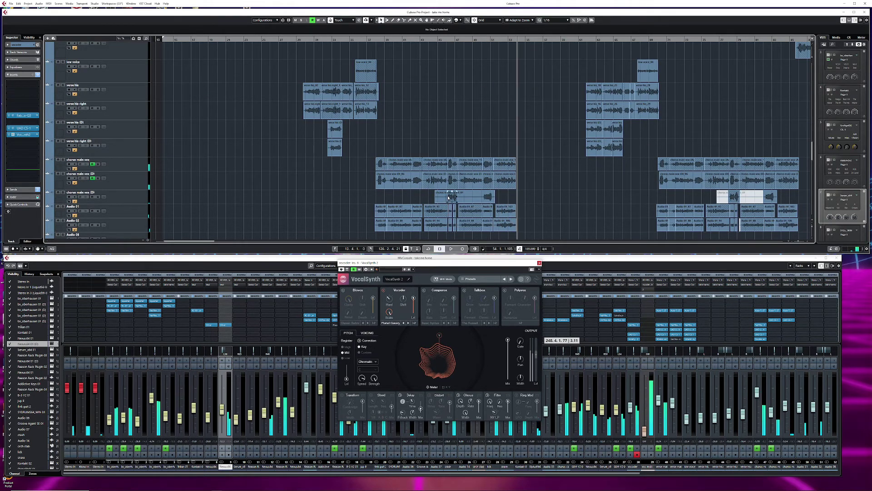
pyautogui.scroll(-5, 448, 198)
# - Solo the orch stab track and play it from around bar 45, then stop
pyautogui.scroll(-5, 449, 196)
pyautogui.scroll(3, 448, 197)
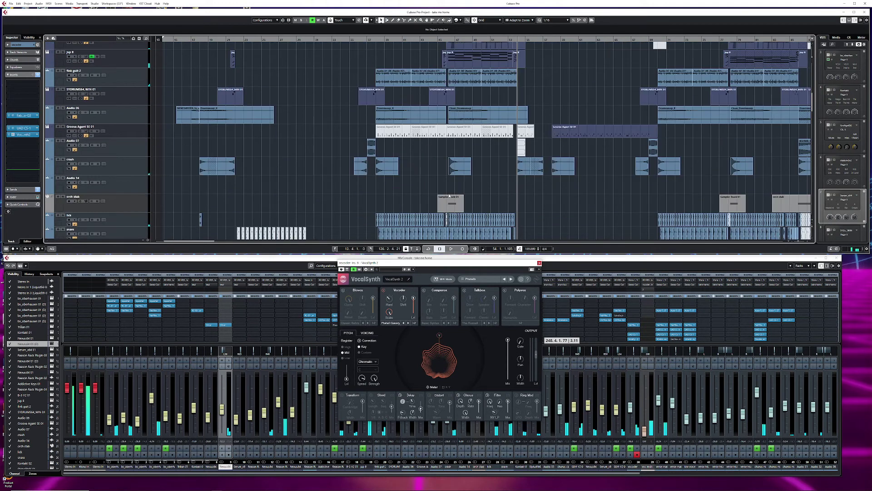
pyautogui.click(144, 207)
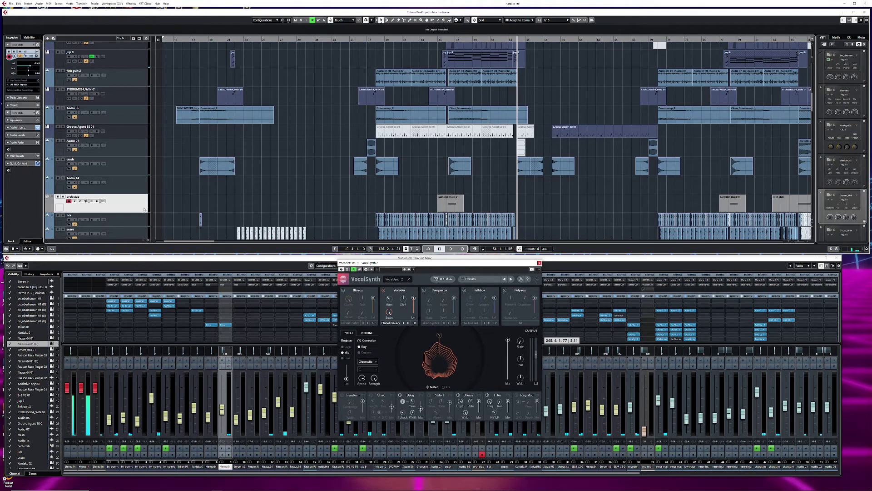
pyautogui.press('KP_Subtract')
pyautogui.press('space')
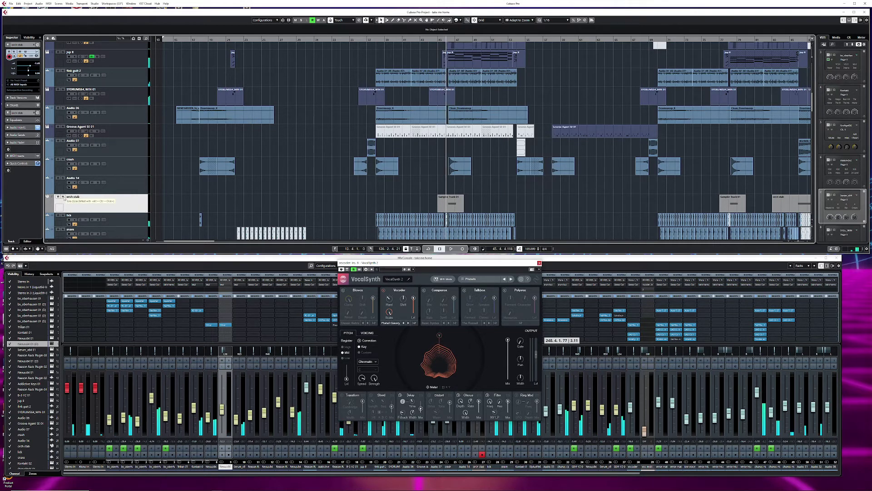
pyautogui.click(63, 196)
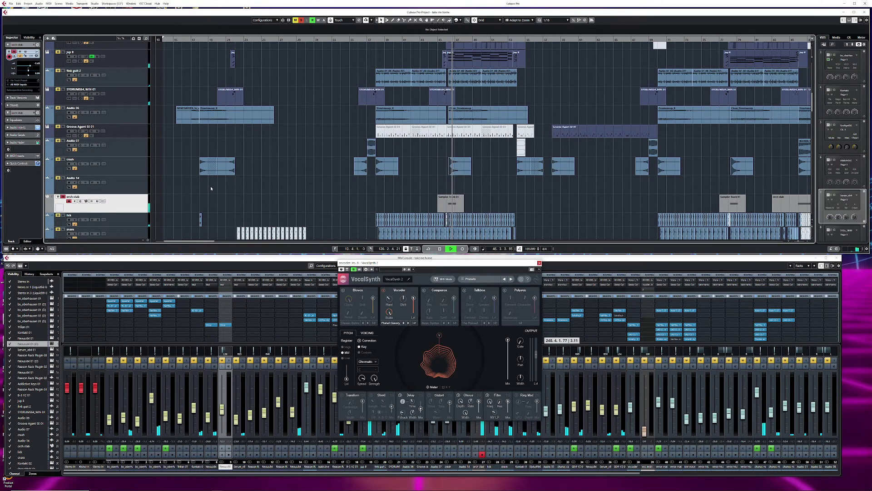
pyautogui.press('space')
# - Select SEM V2 01, play, and briefly open then close its bx_oberhausen synth
pyautogui.scroll(-5, 231, 185)
pyautogui.scroll(-5, 255, 182)
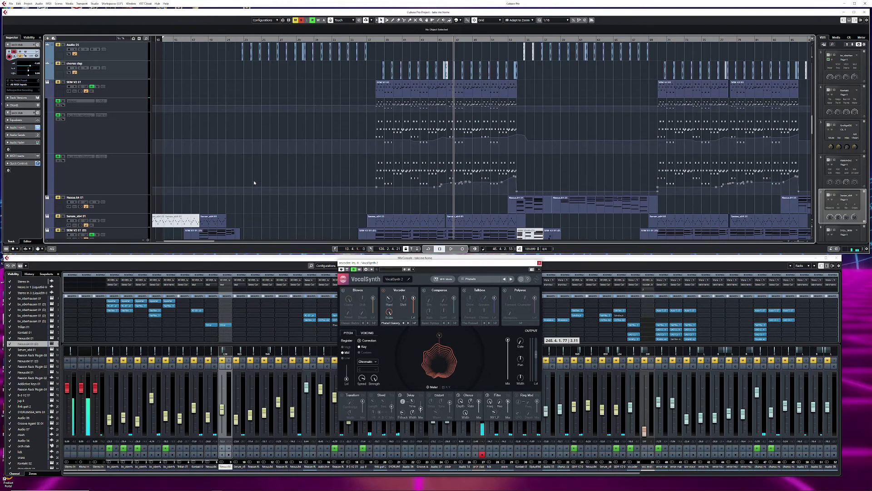
pyautogui.scroll(-4, 254, 182)
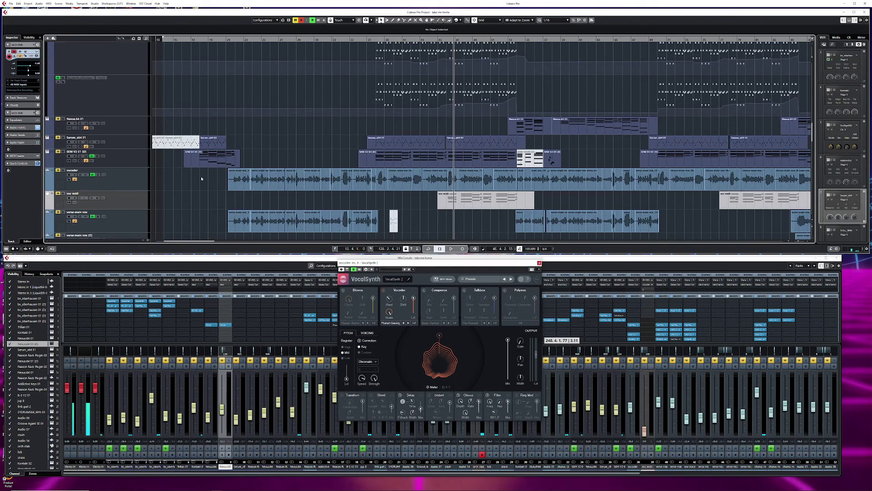
pyautogui.click(123, 163)
pyautogui.press('space')
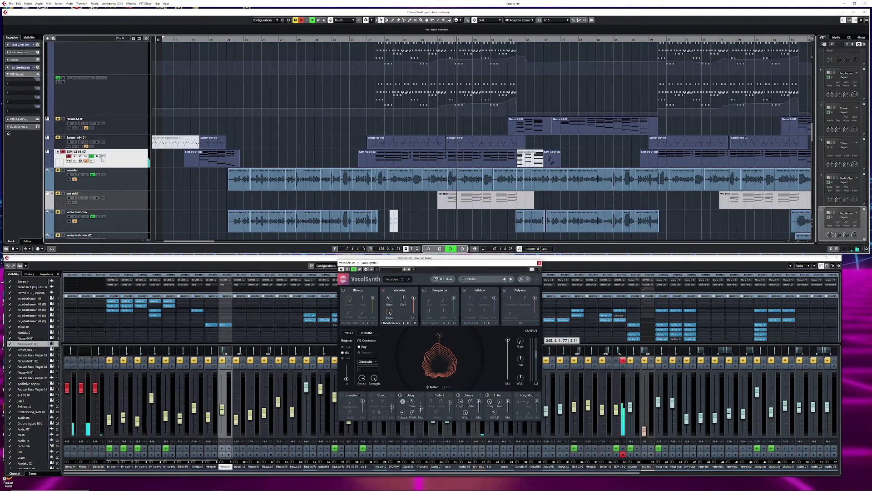
pyautogui.click(80, 160)
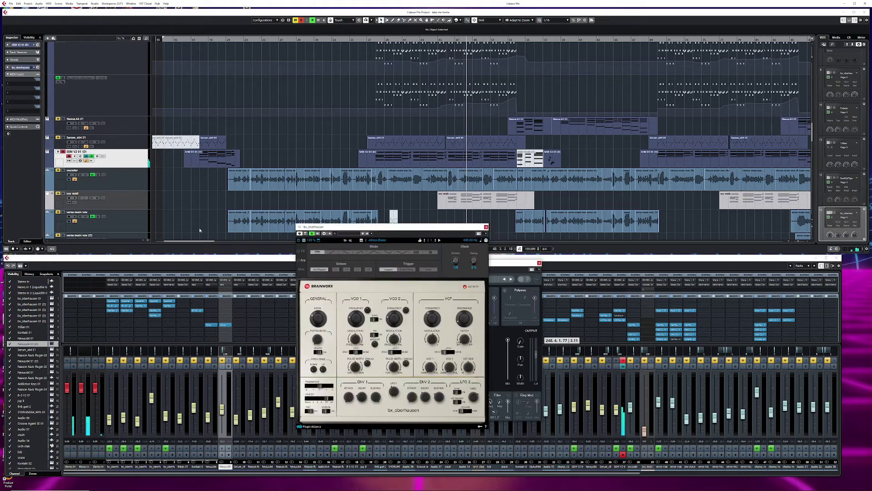
pyautogui.click(486, 227)
# - Select the jup 8 track and play it from around bar 46, then stop
pyautogui.press('space')
pyautogui.scroll(-10, 431, 142)
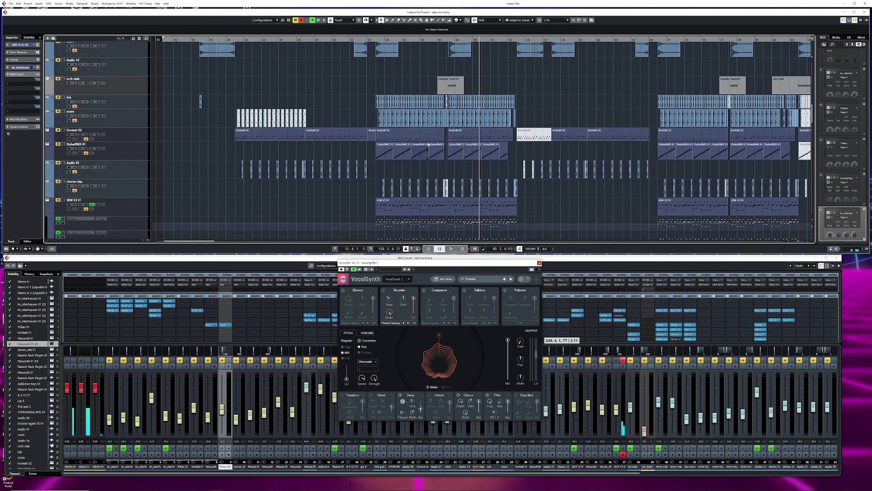
pyautogui.scroll(3, 428, 144)
pyautogui.scroll(2, 428, 144)
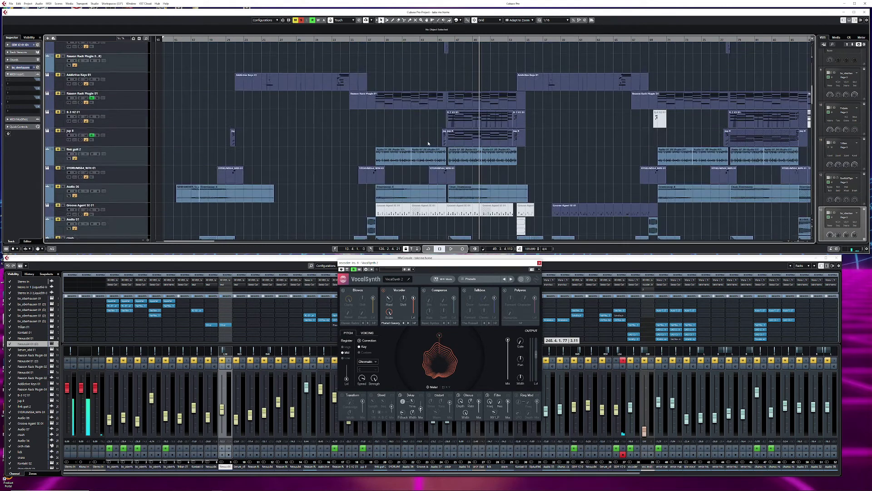
pyautogui.click(125, 180)
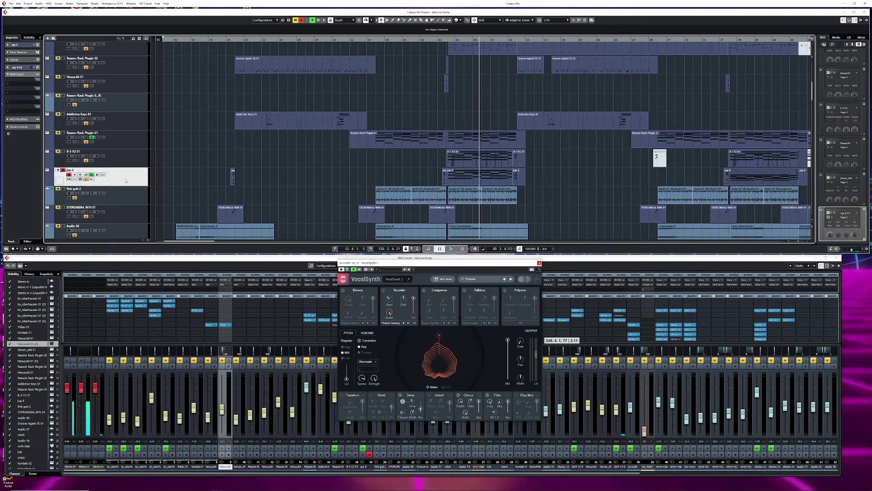
pyautogui.press('KP_Subtract')
pyautogui.press('space')
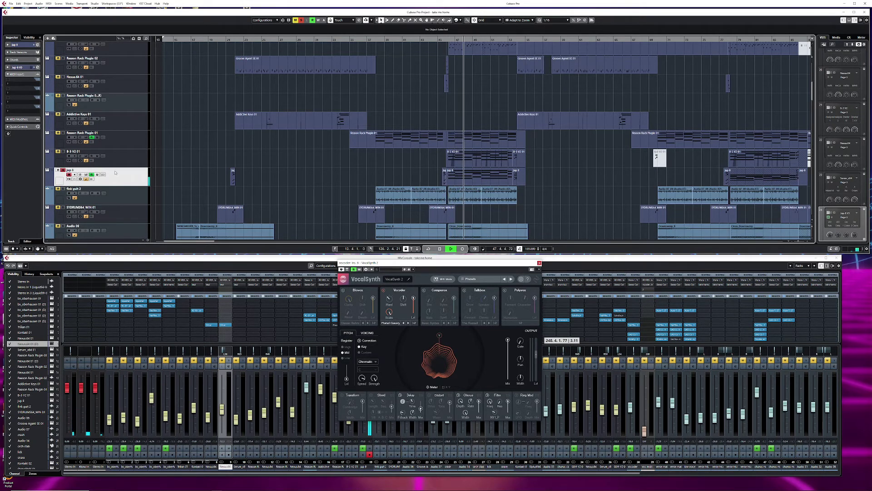
pyautogui.press('space')
# - Play the B-3 V2 01 track from the previous start and close VocalSynth 2
pyautogui.click(120, 160)
pyautogui.press('KP_0')
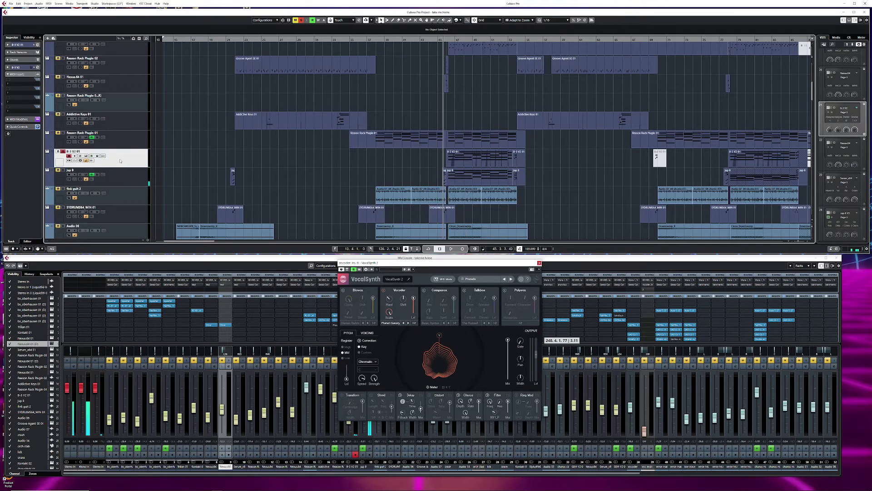
pyautogui.press('space')
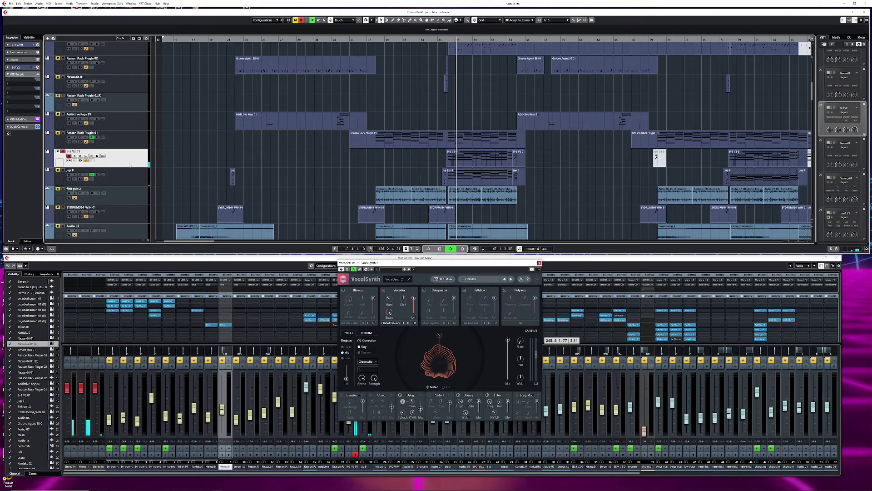
pyautogui.click(539, 263)
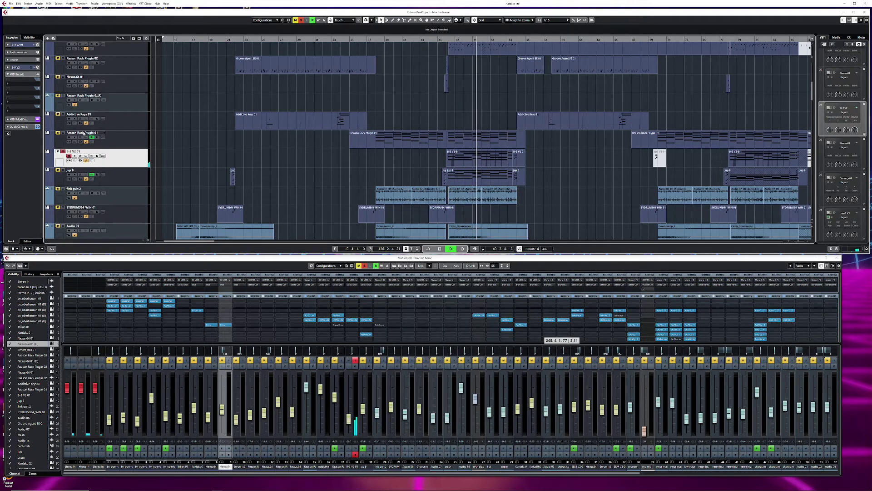
# - Record-arm Reason Rack Plugin 01 and jup 8, stop, and open jup 8's Jup-8 V synth
pyautogui.click(63, 133)
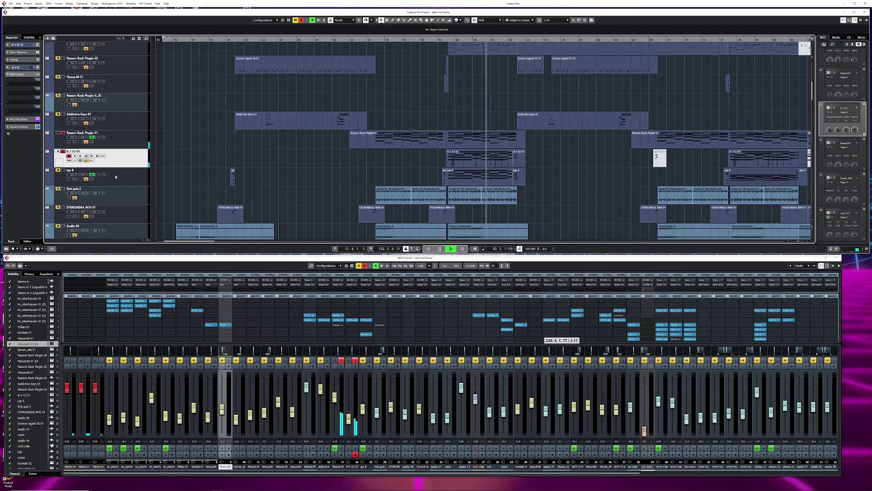
pyautogui.click(63, 170)
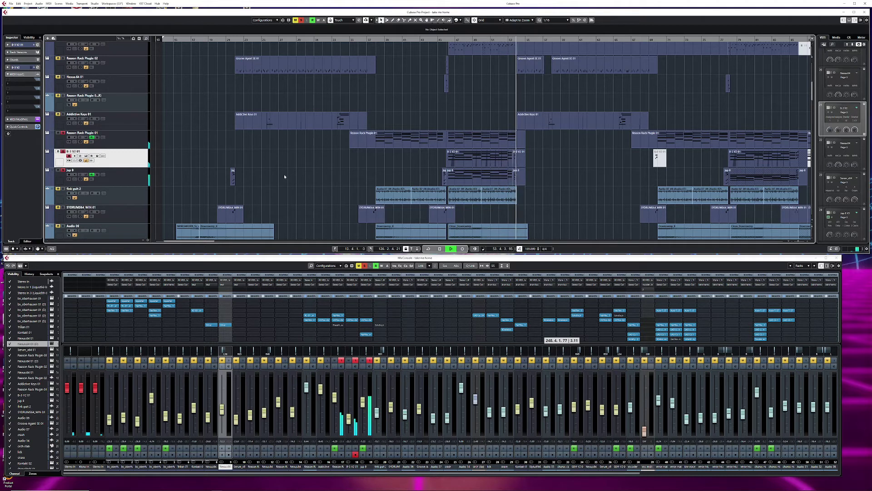
pyautogui.press('space')
pyautogui.click(132, 179)
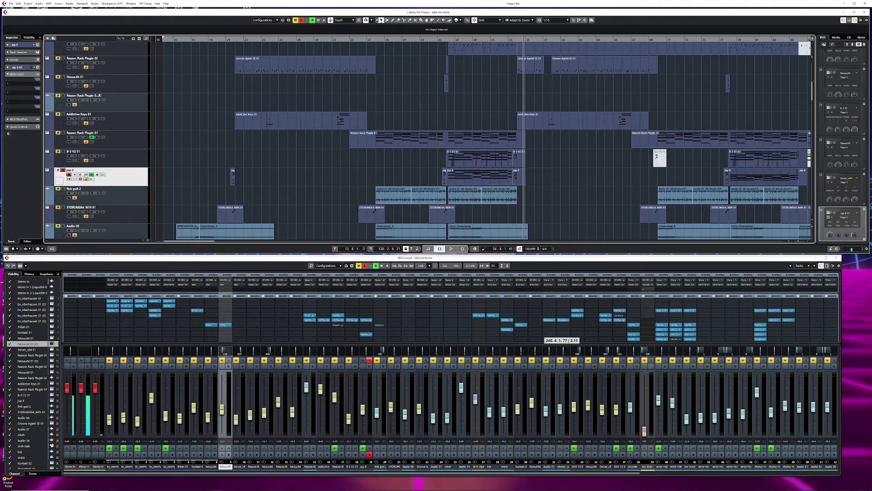
pyautogui.click(86, 175)
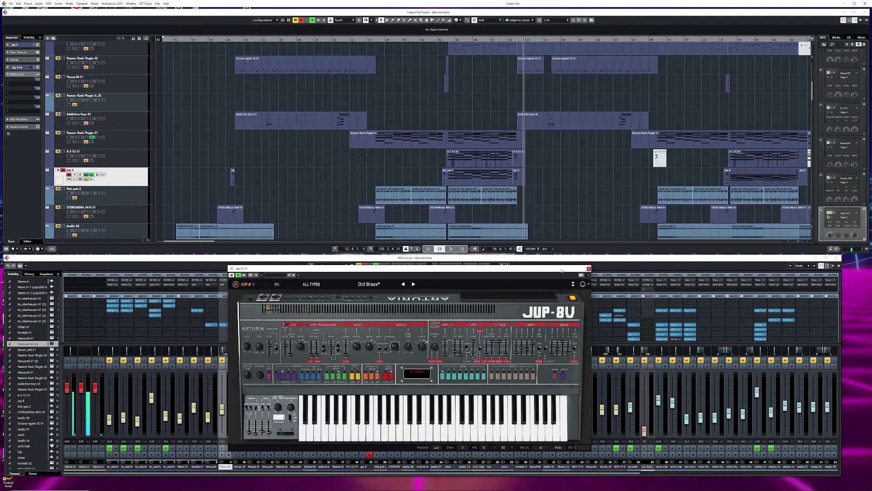
# - Close the Jup-8 V window, step back a bar, and collapse the channel's inserts to show sends
pyautogui.click(589, 269)
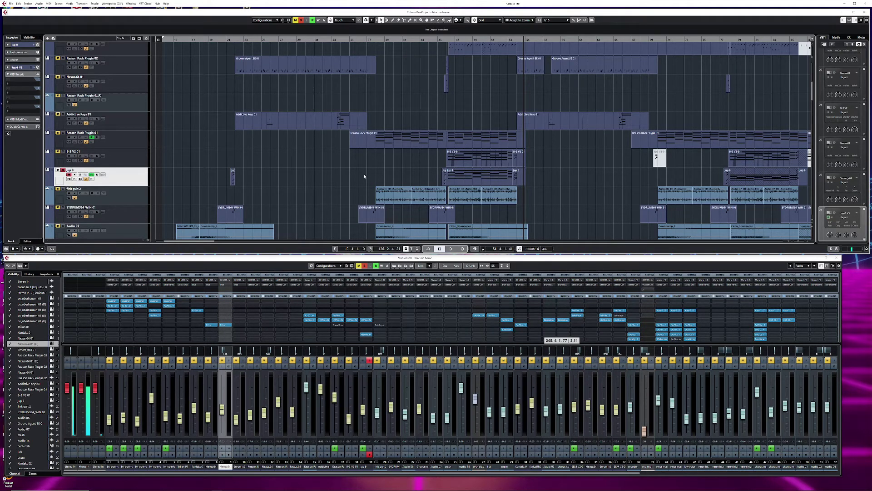
pyautogui.press('KP_Subtract')
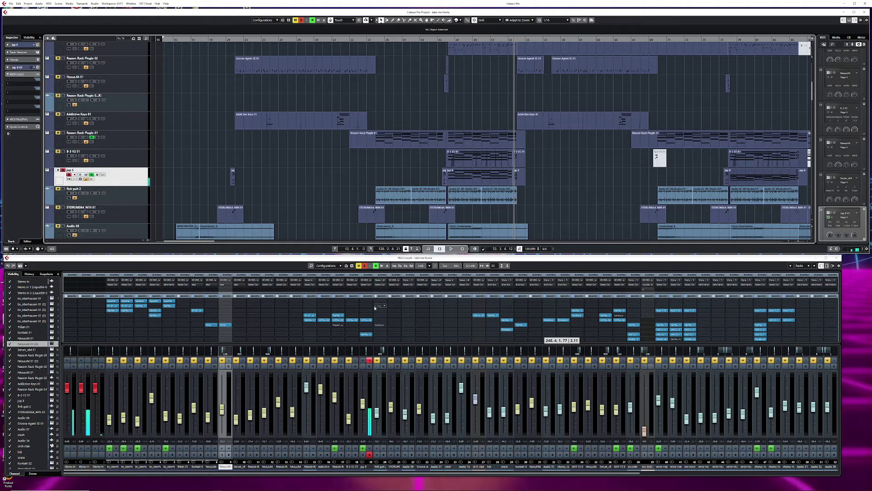
pyautogui.click(368, 297)
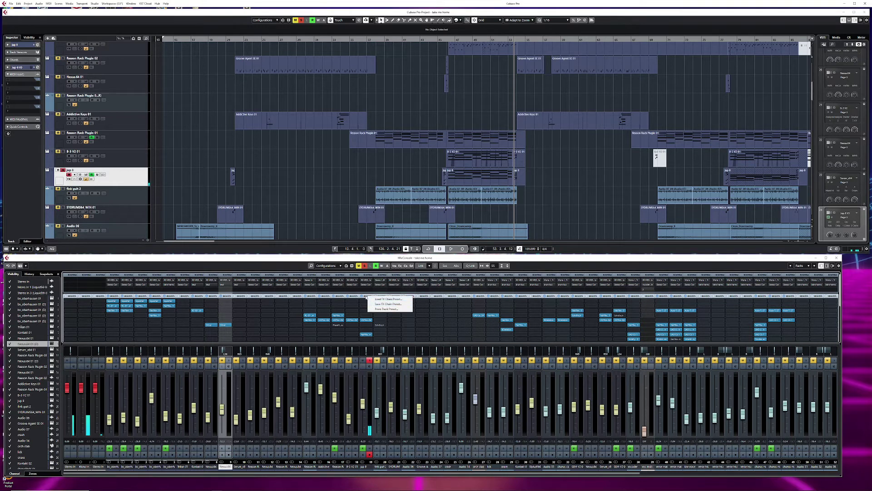
pyautogui.press('Escape')
pyautogui.click(380, 297)
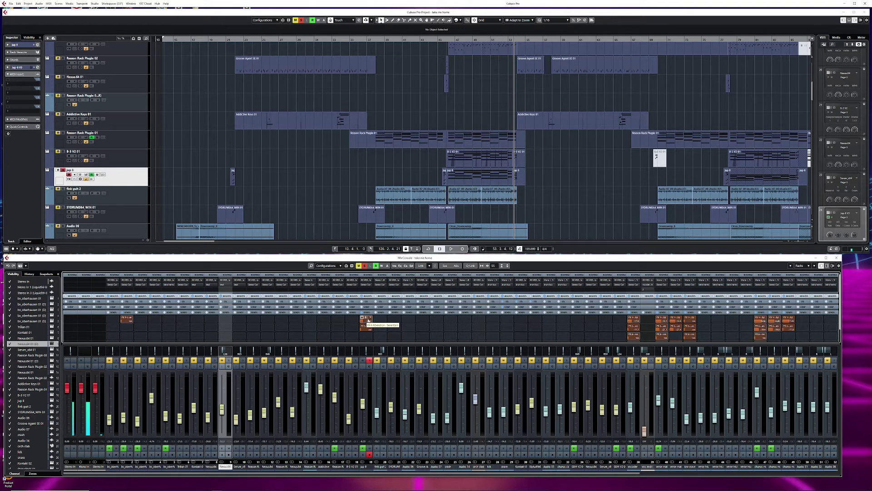
# - Play from bar 52, deactivate all mutes and solos, then stop
pyautogui.press('space')
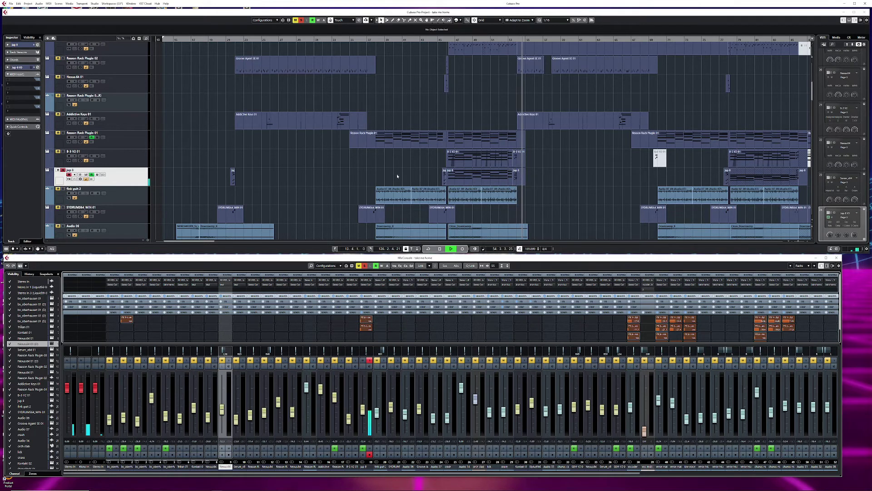
pyautogui.press('space')
pyautogui.click(508, 49)
pyautogui.press('space')
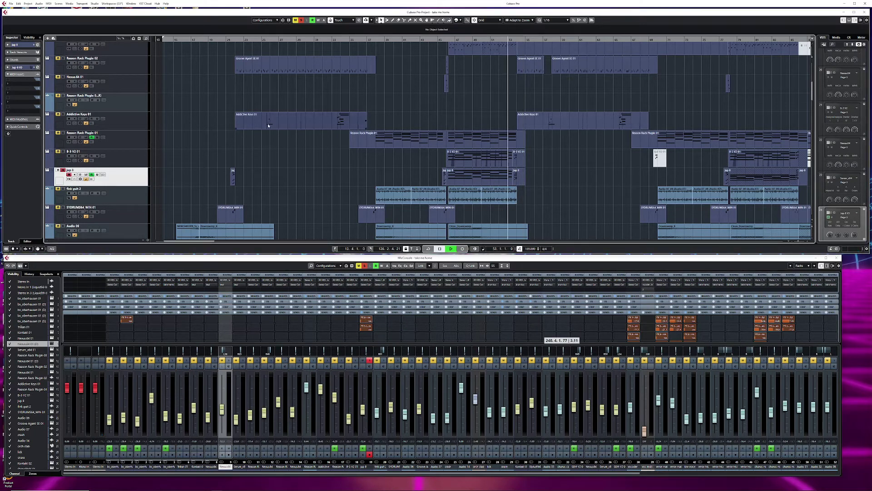
pyautogui.click(296, 20)
pyautogui.click(300, 20)
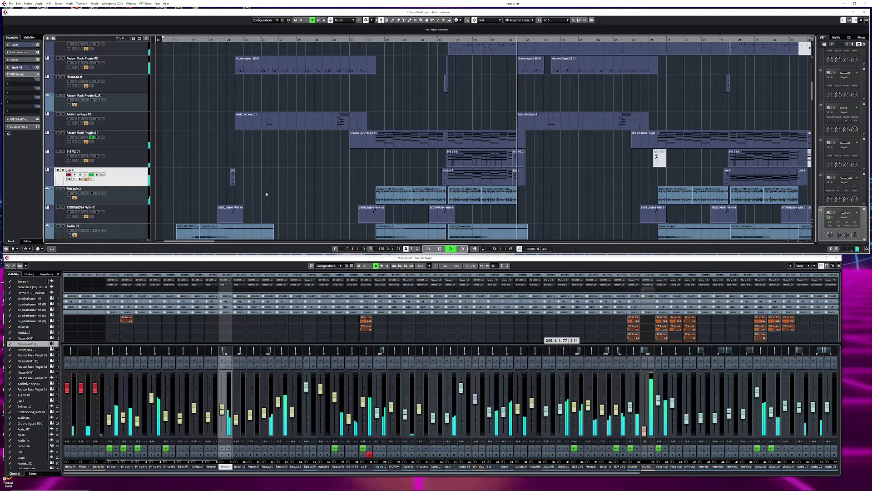
pyautogui.press('space')
pyautogui.scroll(5, 318, 196)
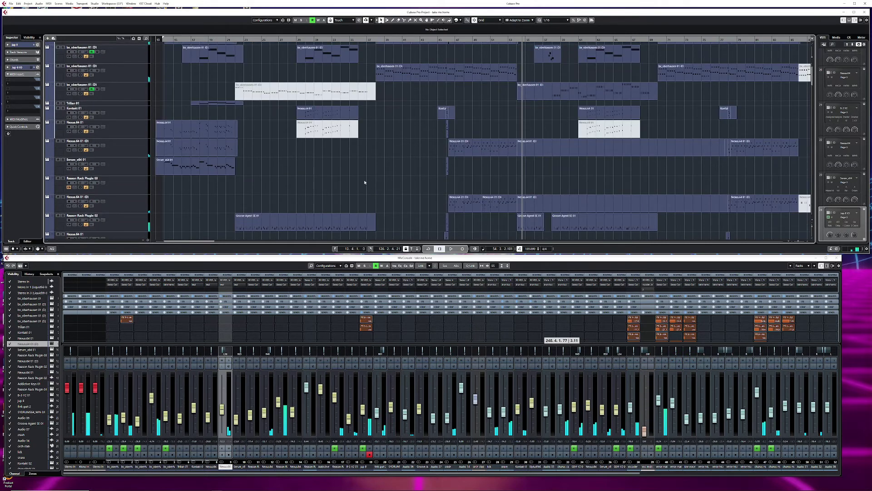
# - Solo both Nexus.64 01 (D) tracks, play from bar 46, and open then close the Nexus window
pyautogui.click(124, 202)
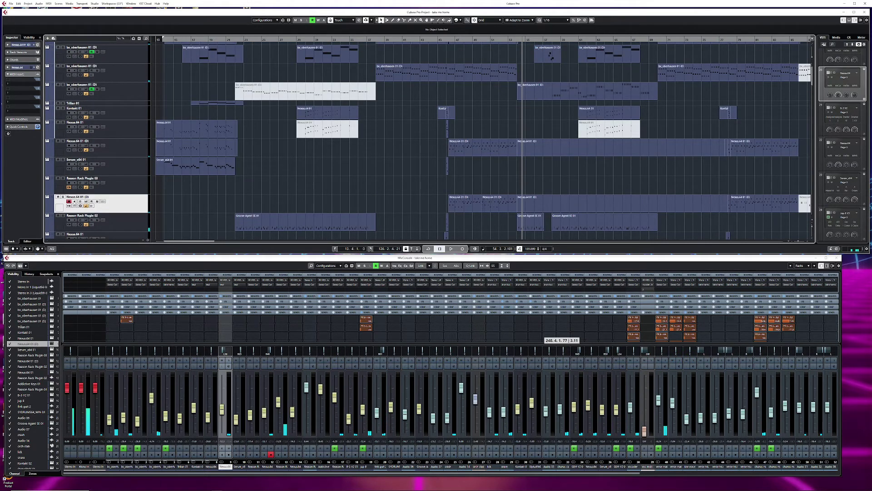
pyautogui.click(62, 197)
pyautogui.press('KP_Subtract')
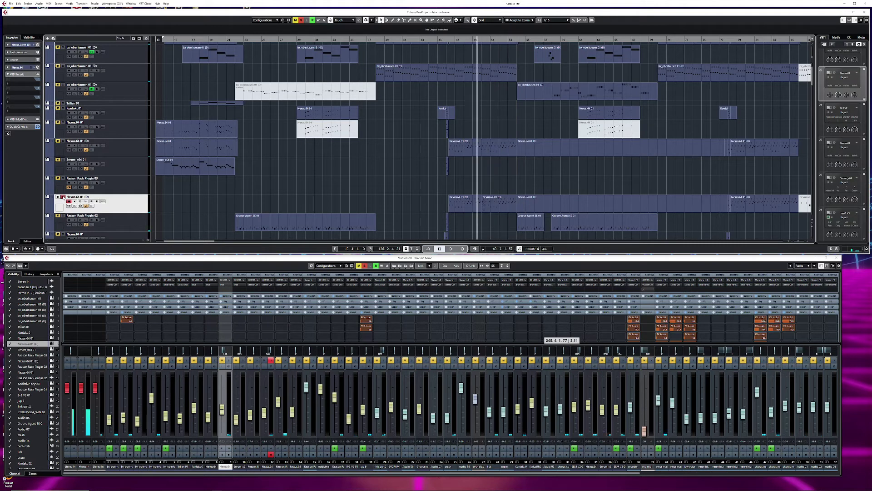
pyautogui.press('space')
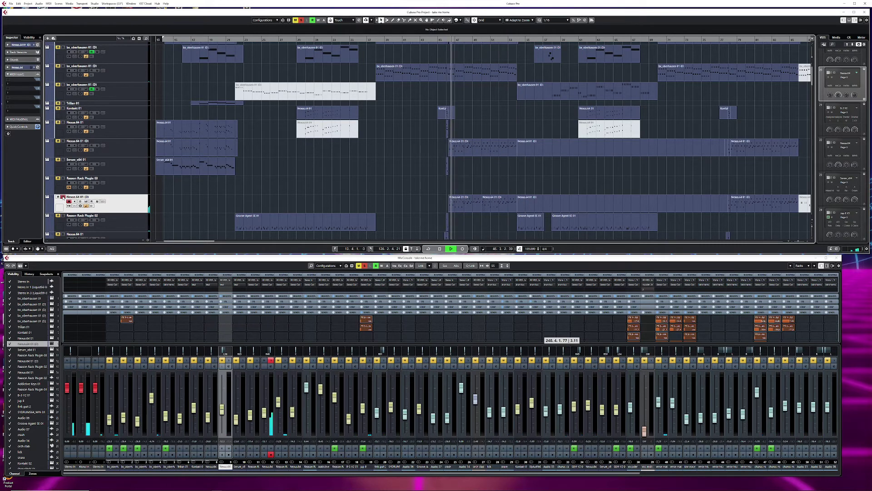
pyautogui.click(64, 141)
pyautogui.click(86, 201)
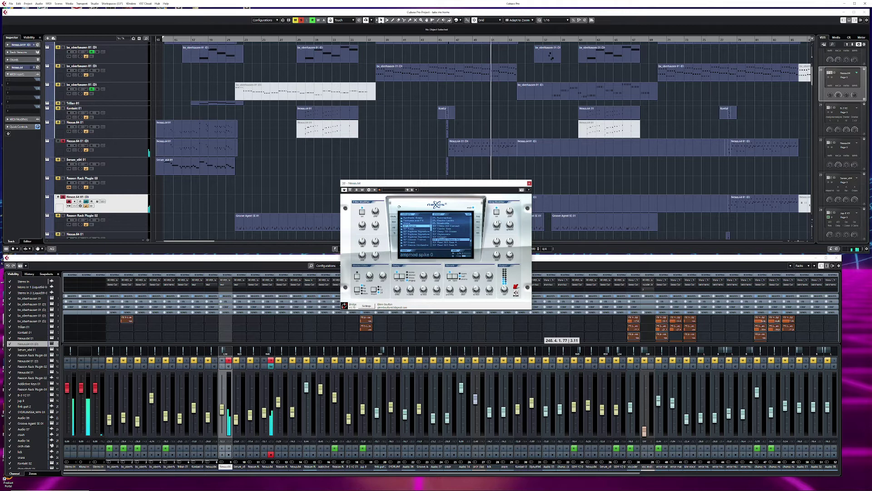
pyautogui.click(529, 184)
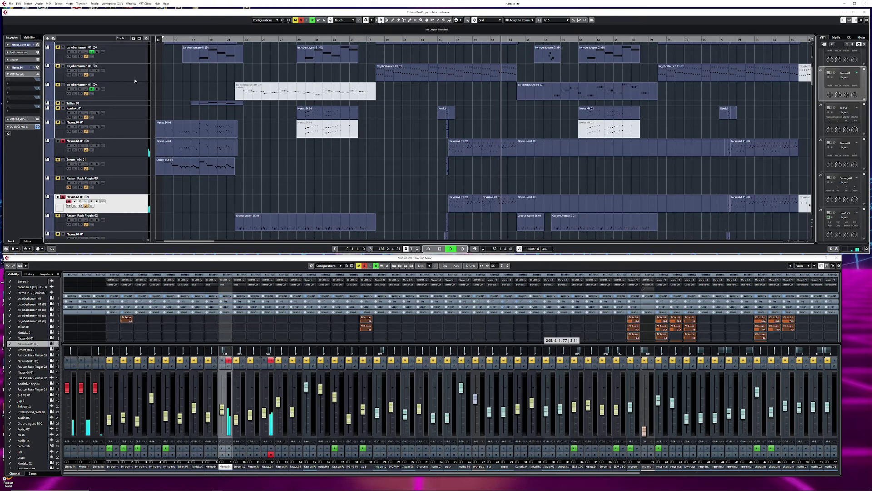
# - Open and close the upper Nexus.64 track's Nexus² instrument, then stop playback
pyautogui.click(132, 145)
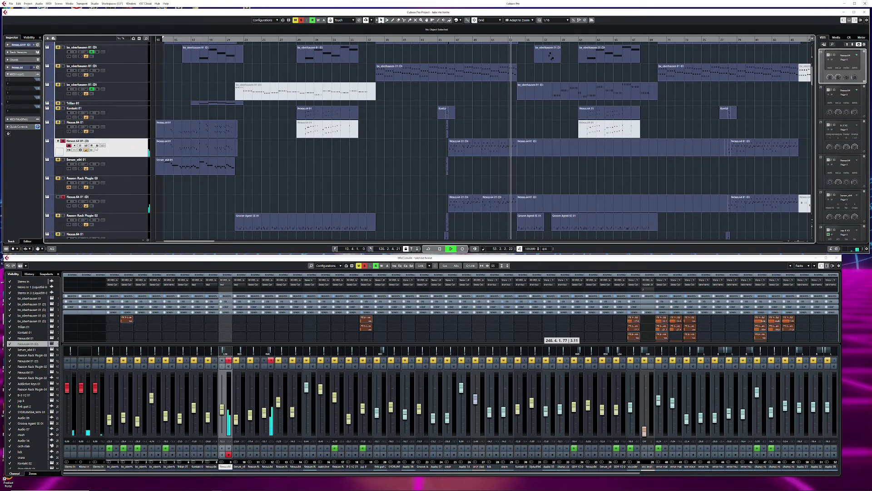
pyautogui.click(85, 146)
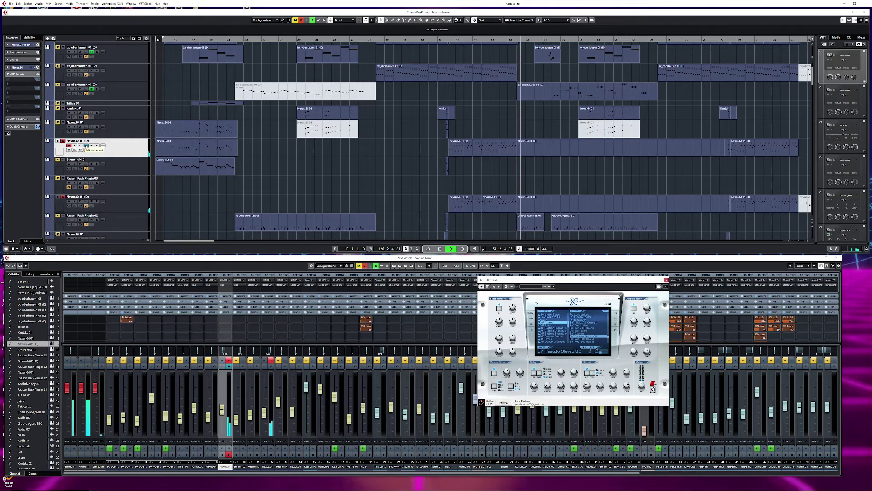
pyautogui.click(86, 145)
pyautogui.press('space')
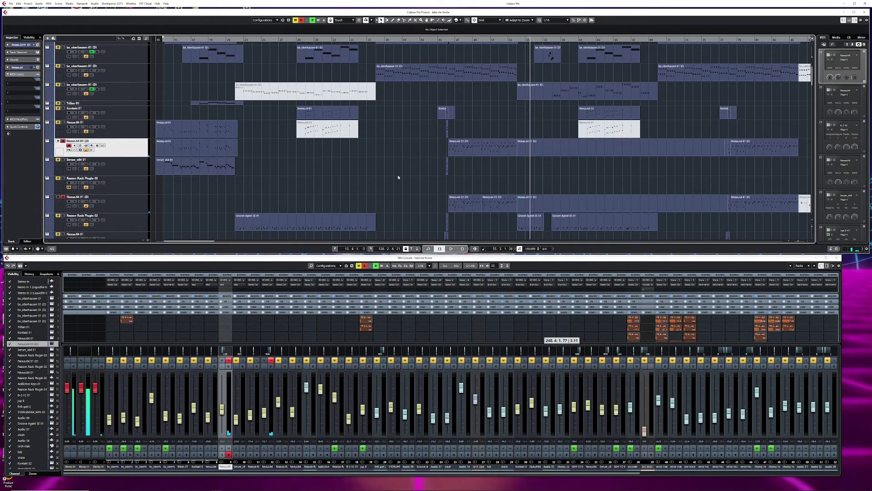
pyautogui.press('space')
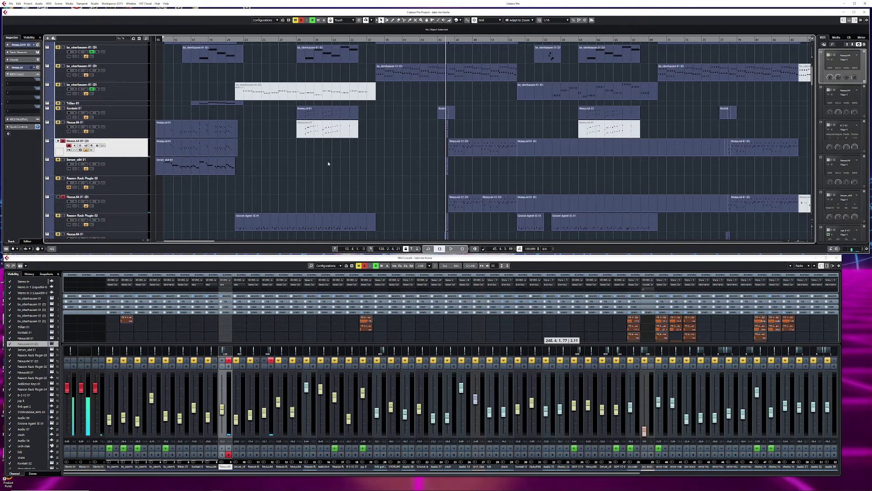
# - Play bx_oberhausen 01 (D) from bar 45, open and close Polysix, and zoom out to bar 1
pyautogui.scroll(2, 363, 185)
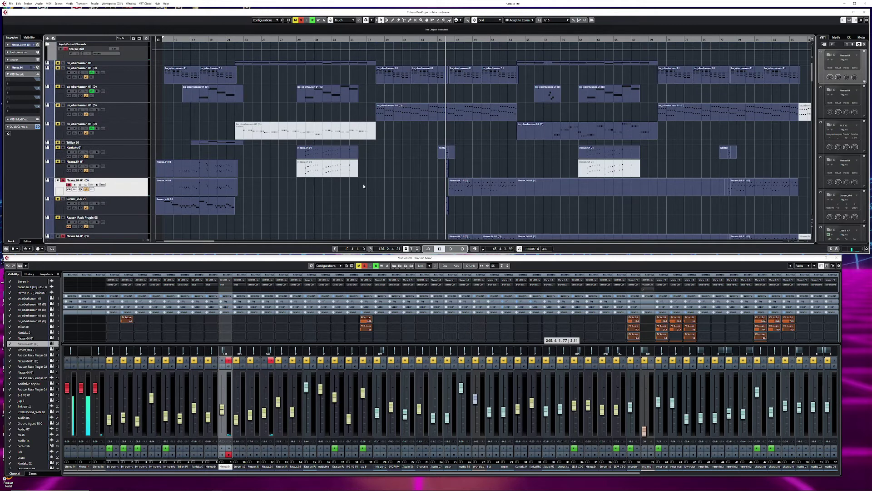
pyautogui.click(130, 112)
pyautogui.press('space')
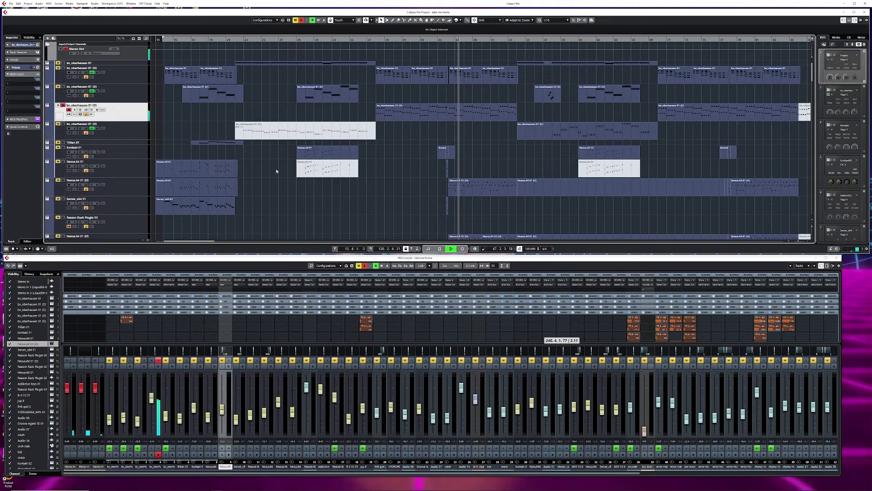
pyautogui.click(86, 109)
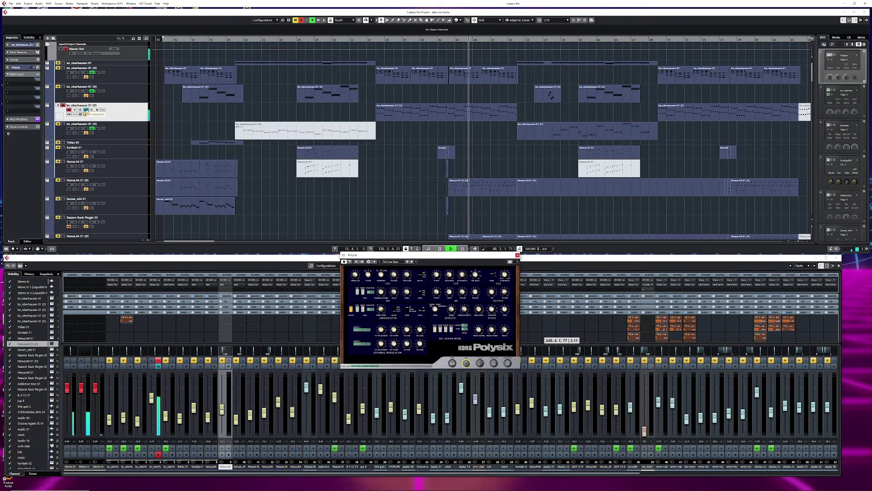
pyautogui.click(85, 110)
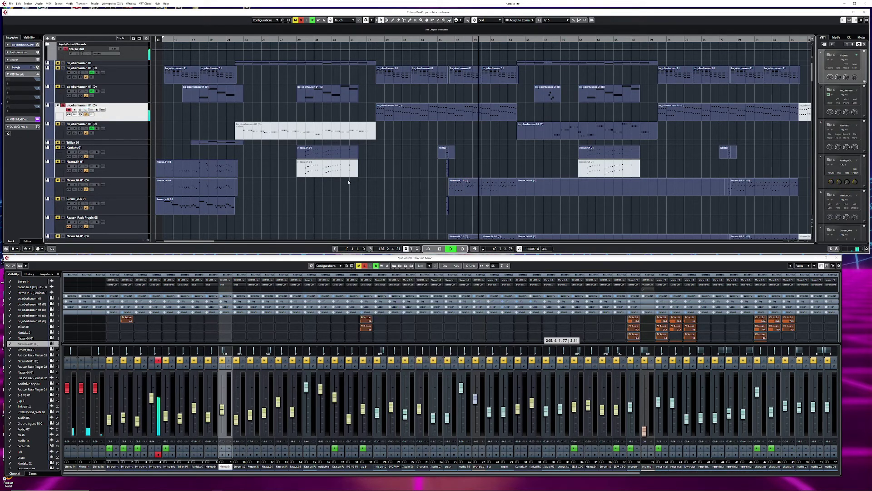
pyautogui.press('g')
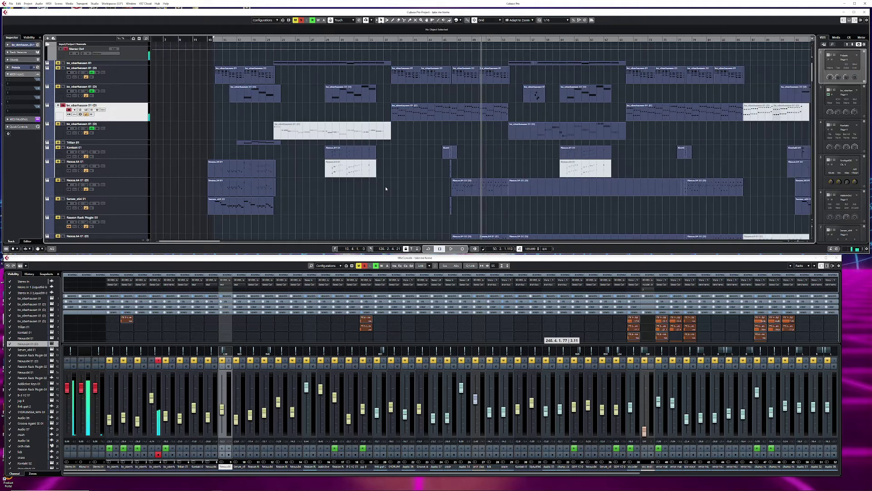
pyautogui.press('g')
pyautogui.press('g')
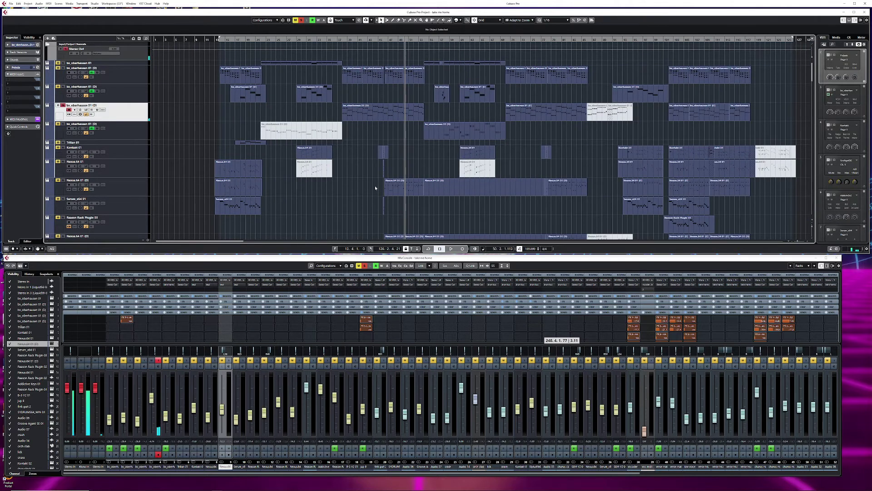
pyautogui.scroll(-10, 386, 162)
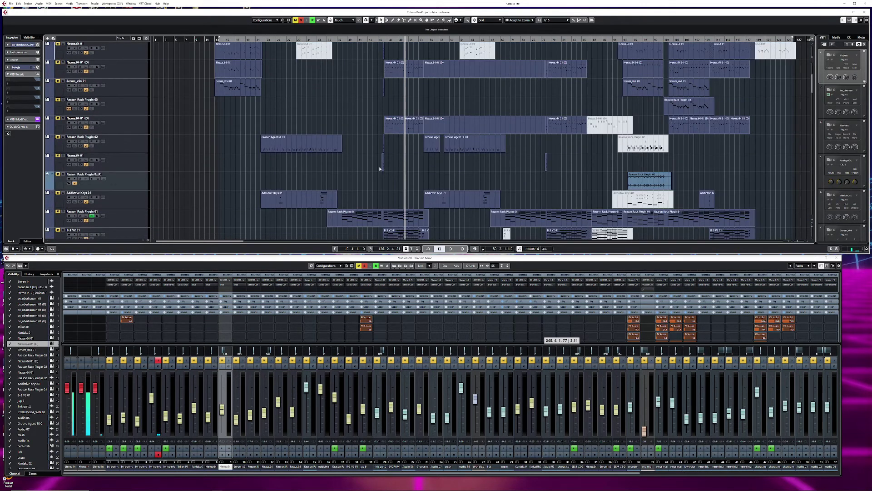
pyautogui.scroll(-2, 377, 171)
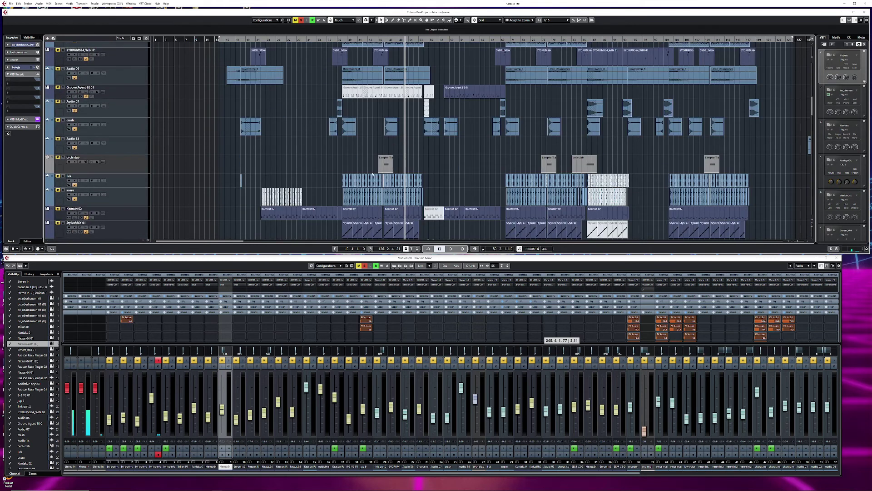
pyautogui.click(126, 167)
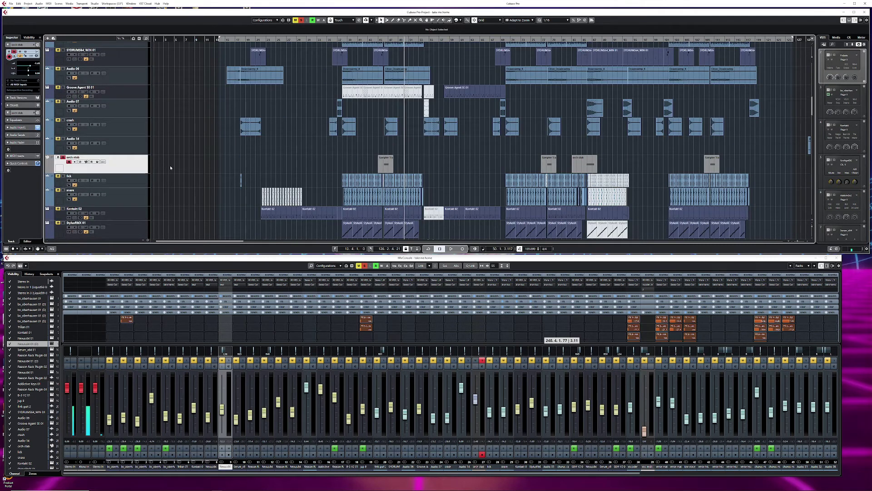
pyautogui.press('KP_Subtract')
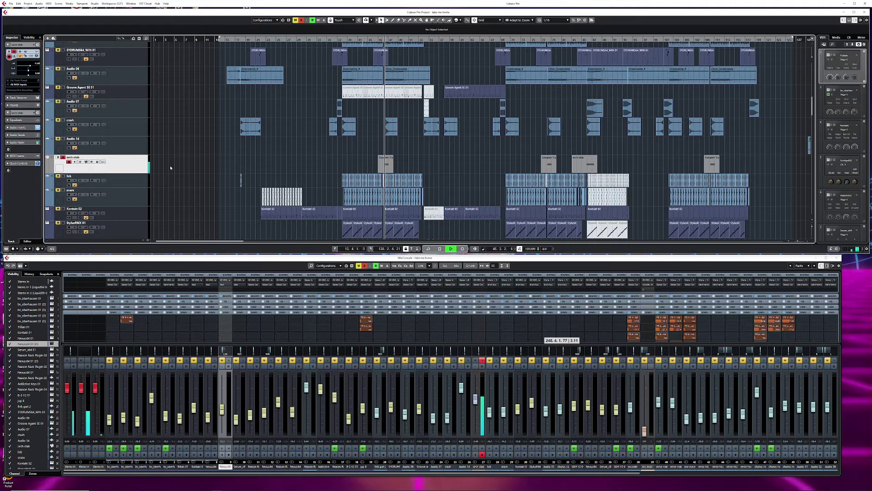
pyautogui.press('g')
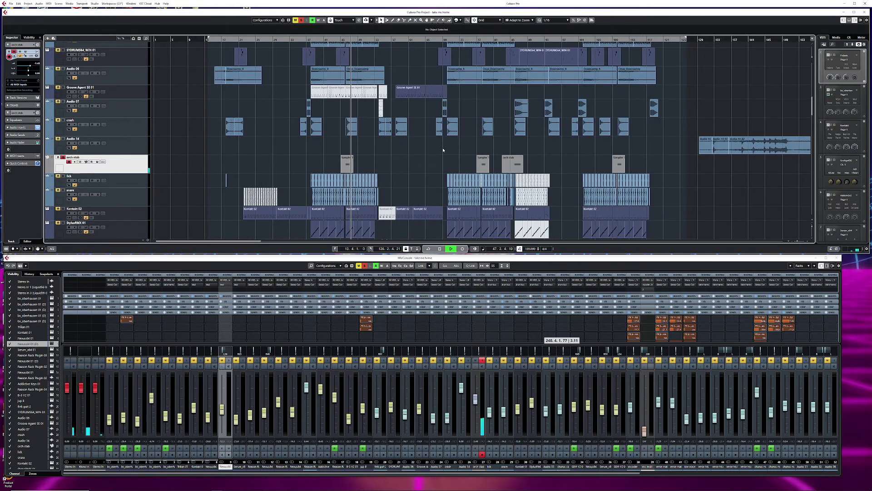
pyautogui.click(512, 40)
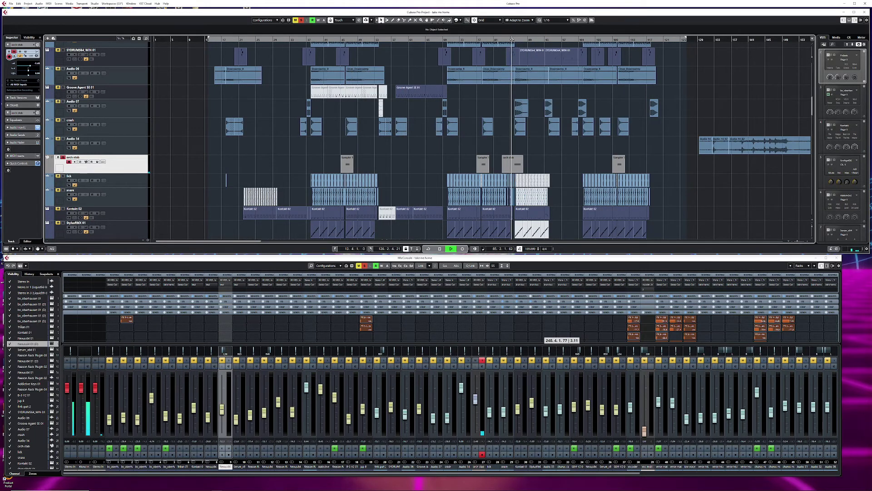
pyautogui.press('g')
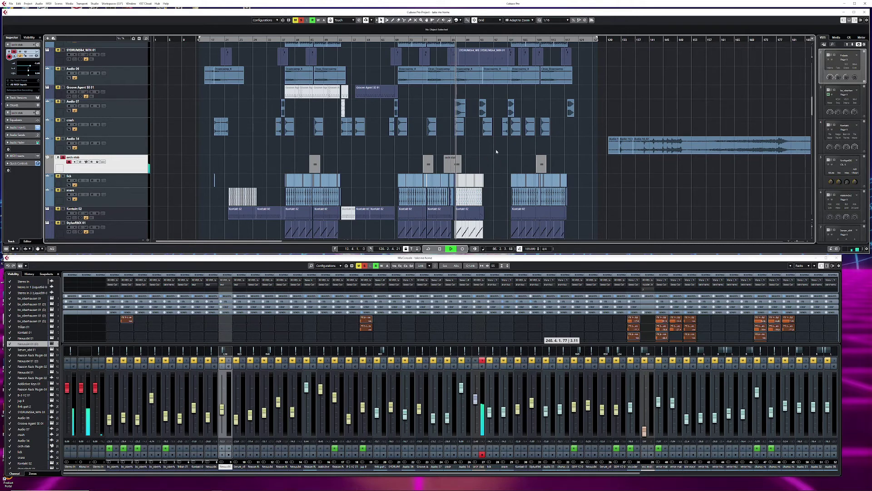
pyautogui.press('space')
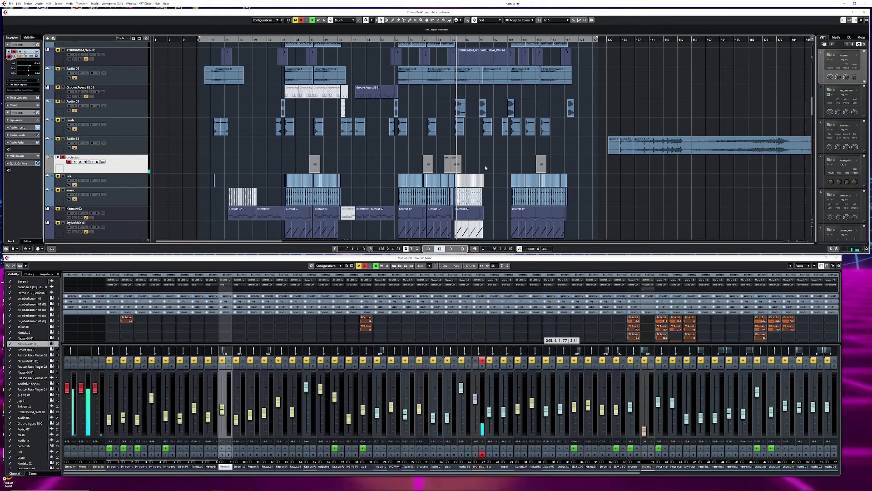
pyautogui.press('g')
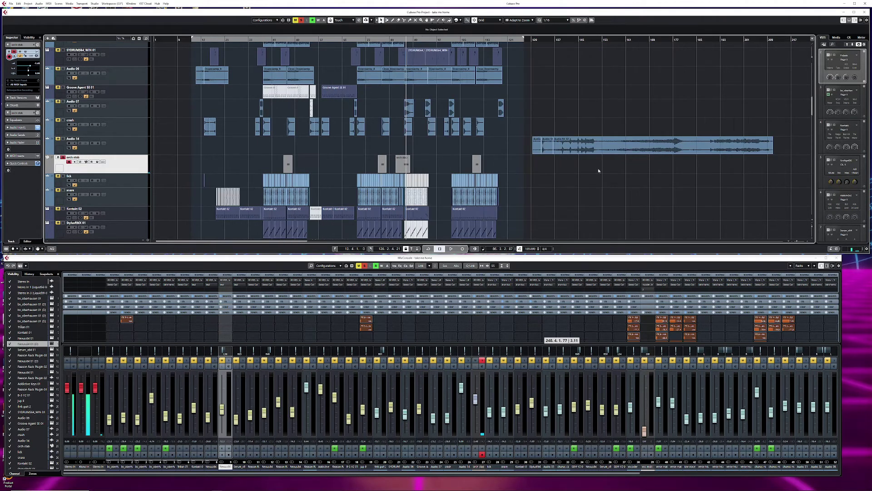
pyautogui.click(130, 149)
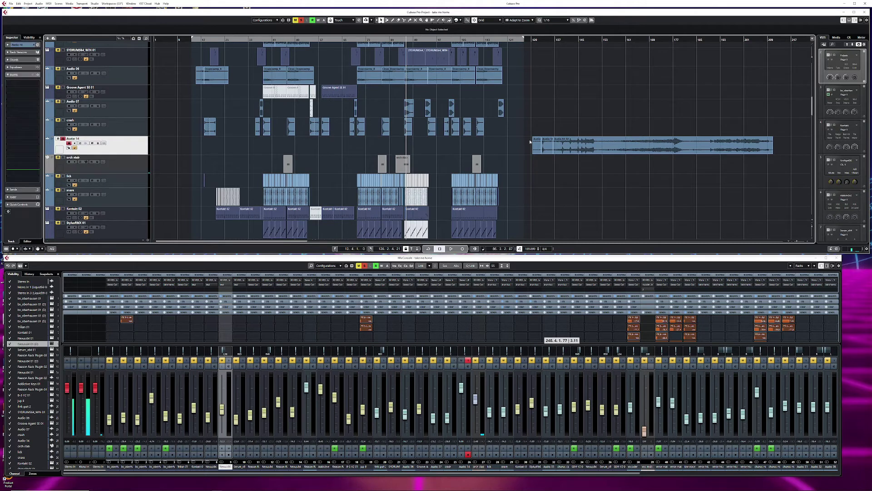
pyautogui.doubleClick(543, 40)
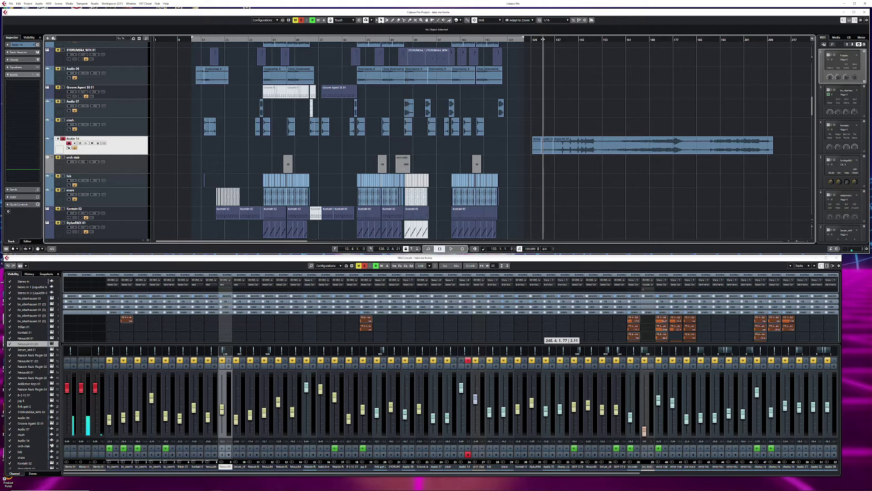
pyautogui.click(559, 40)
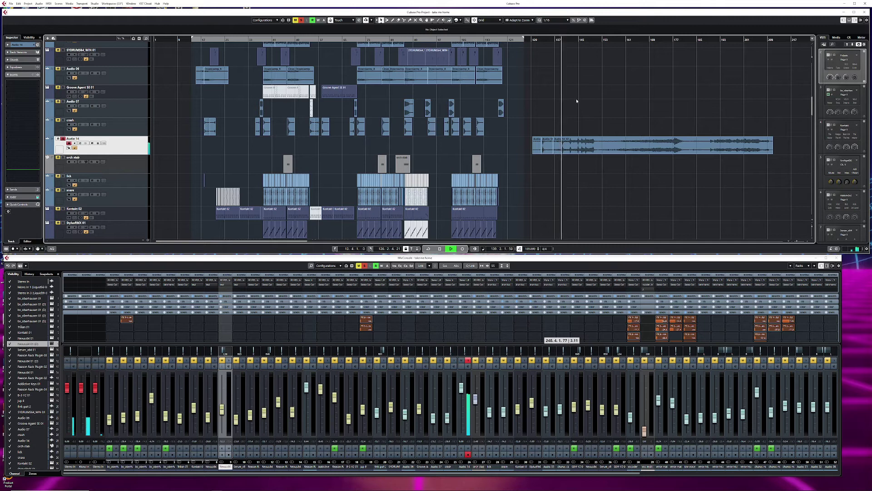
pyautogui.scroll(5, 532, 166)
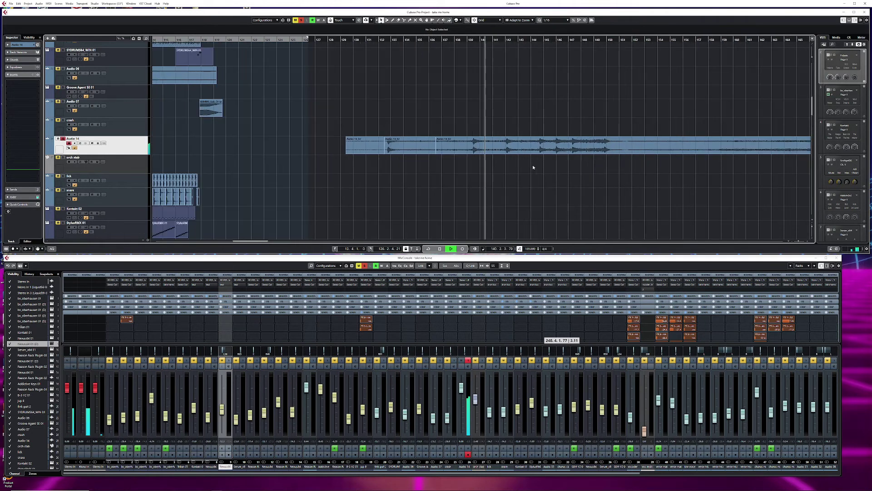
pyautogui.press('space')
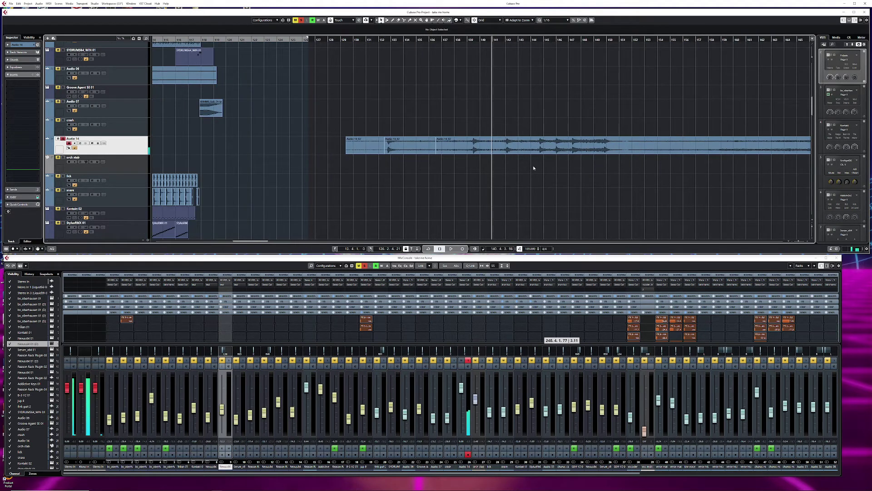
pyautogui.press('space')
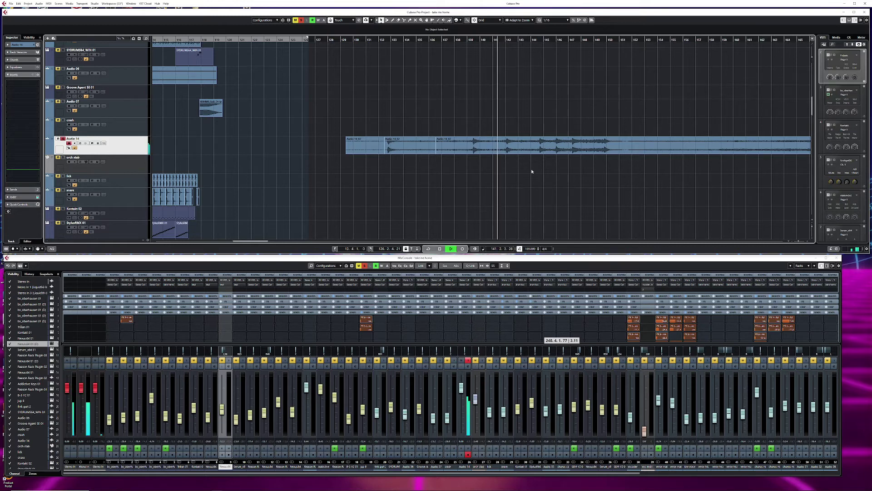
pyautogui.press('space')
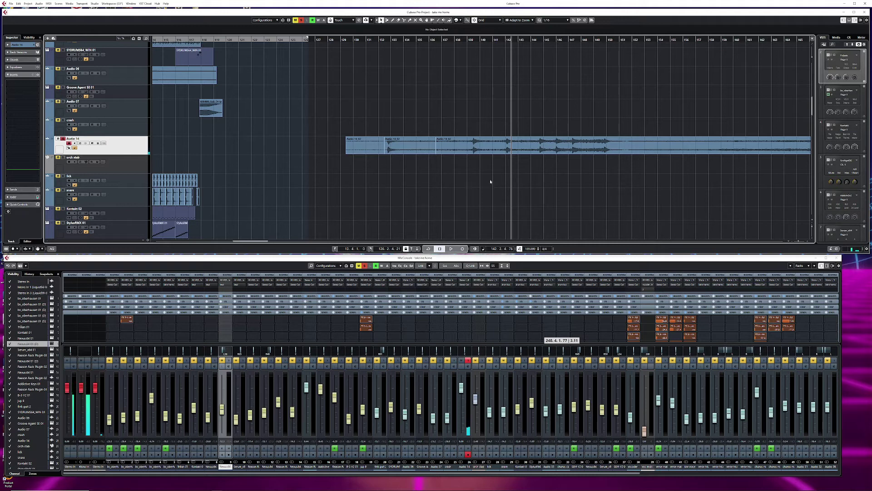
pyautogui.press('g')
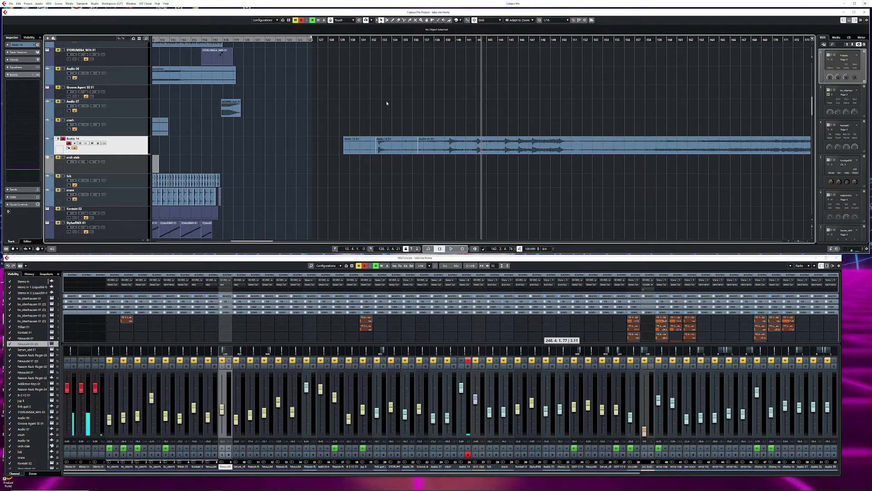
pyautogui.doubleClick(373, 40)
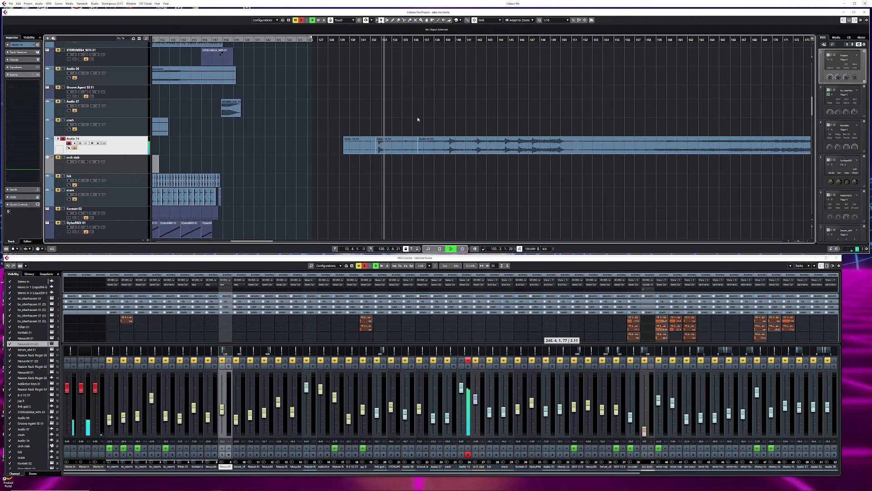
pyautogui.press('space')
pyautogui.press('g')
pyautogui.press('g')
pyautogui.press('g')
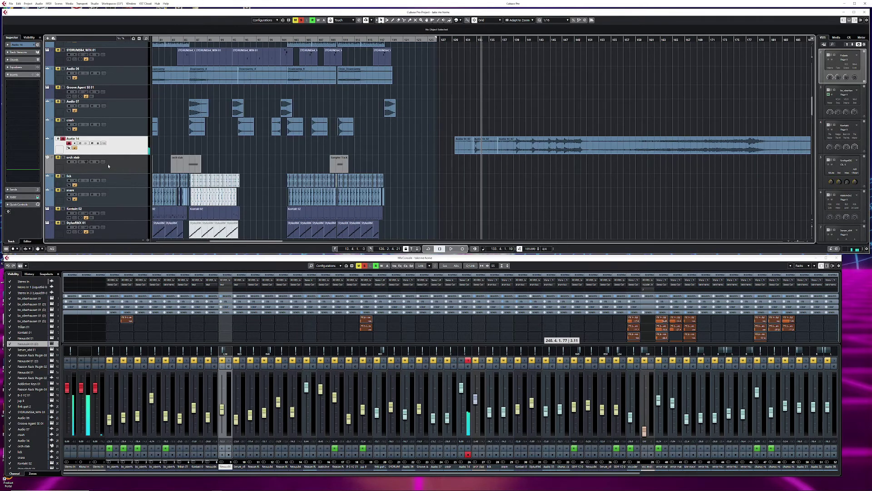
pyautogui.click(83, 164)
pyautogui.click(86, 163)
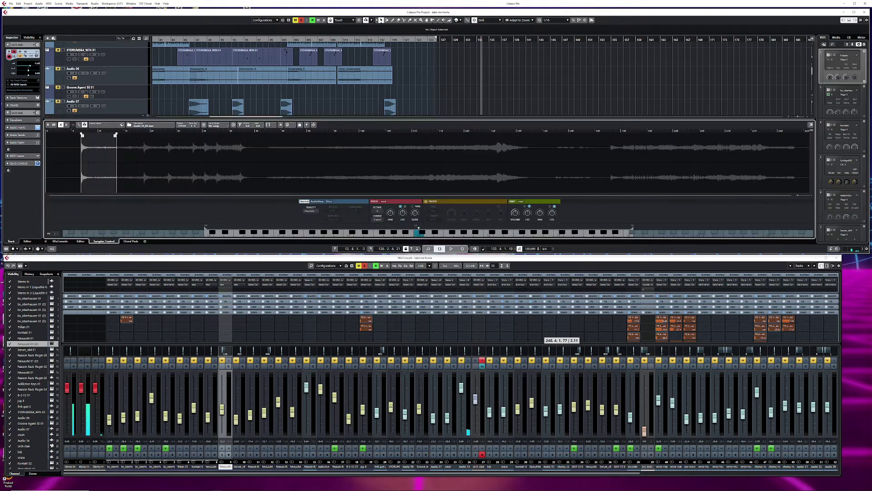
pyautogui.click(463, 233)
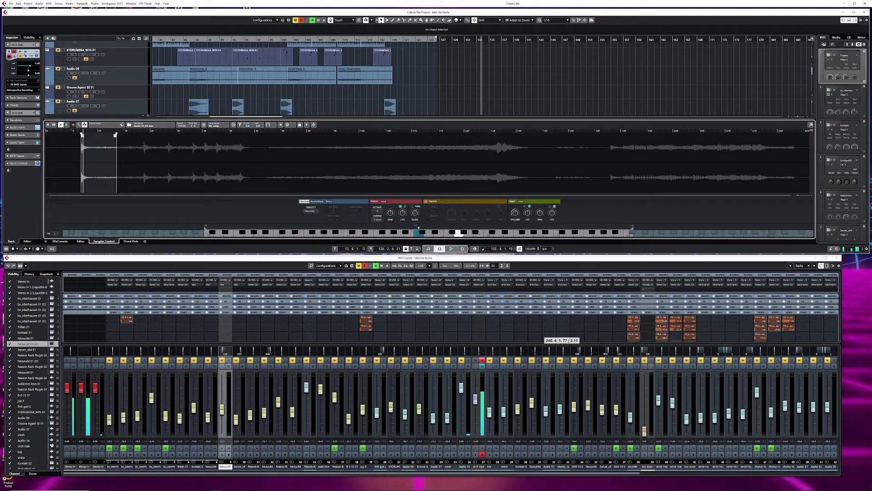
pyautogui.click(428, 233)
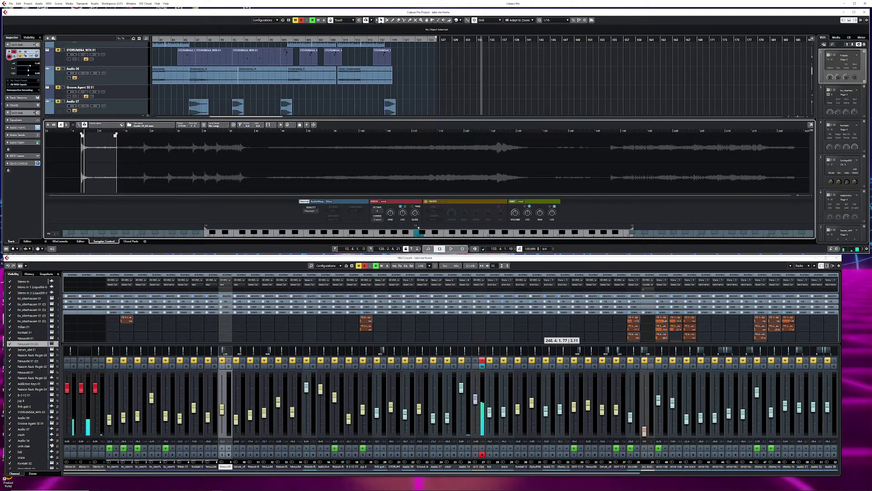
pyautogui.press('space')
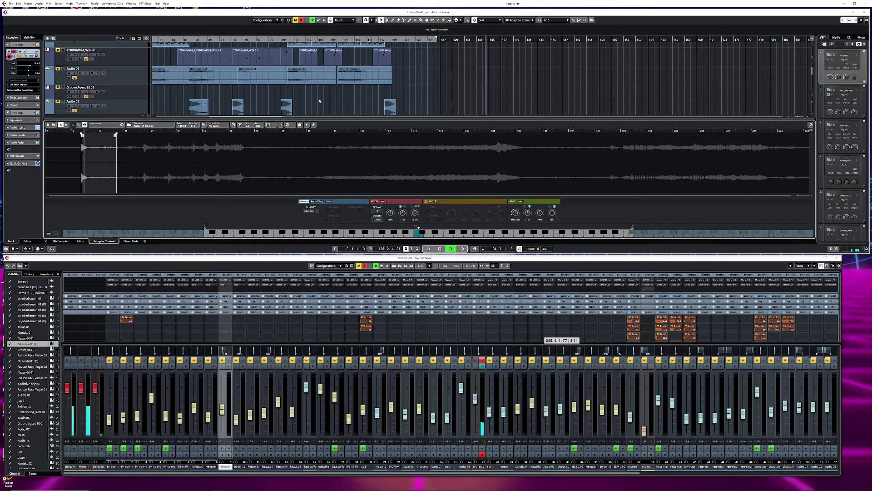
pyautogui.press('g')
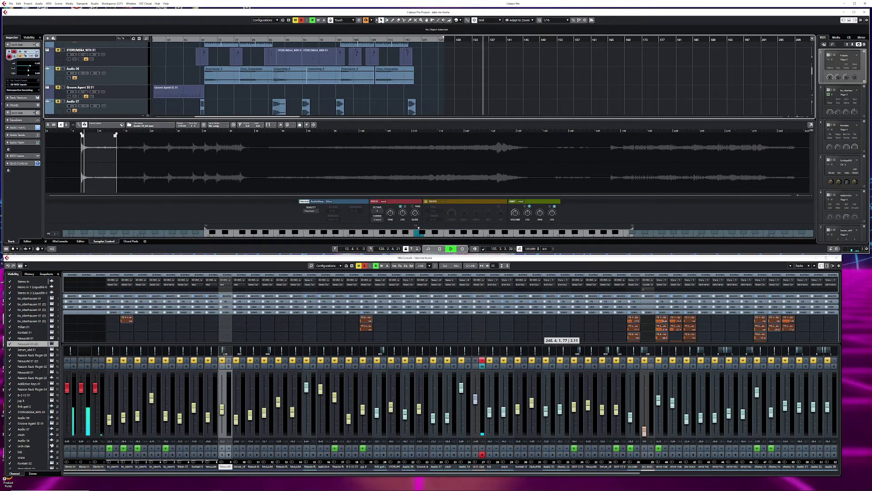
# - Close the orch stab sampler editor, move to bar 55 and hide SEM V2 01's automation lanes
pyautogui.click(850, 24)
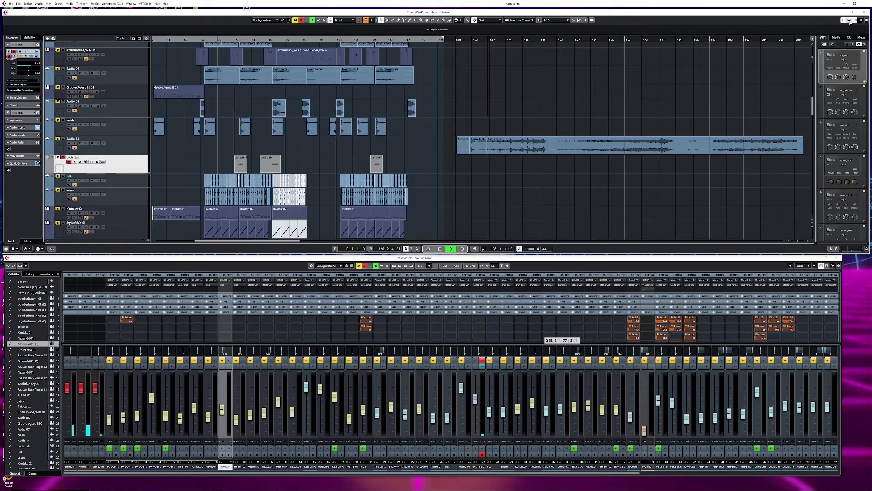
pyautogui.press('g')
pyautogui.press('g')
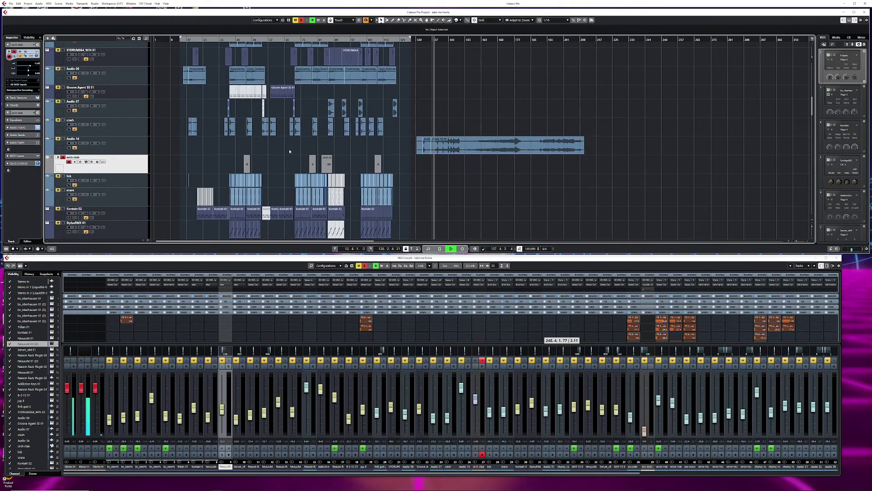
pyautogui.click(264, 44)
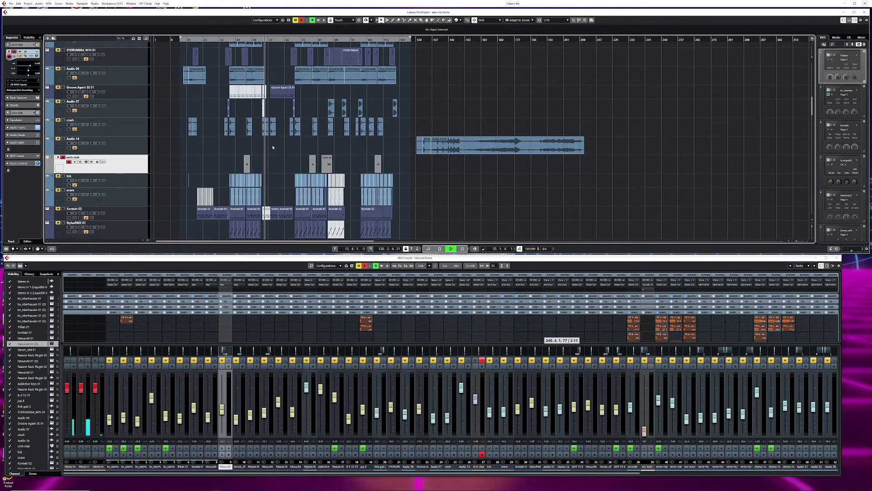
pyautogui.press('g')
pyautogui.press('h')
pyautogui.press('h')
pyautogui.press('h')
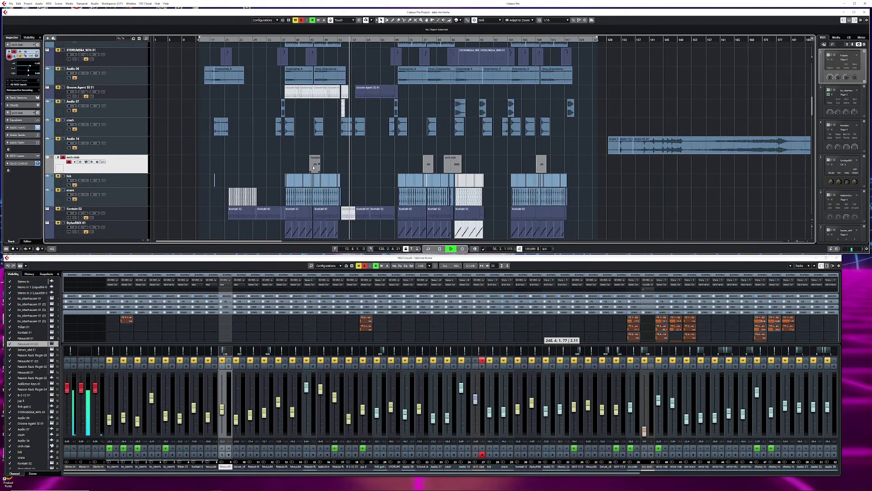
pyautogui.press('g')
pyautogui.scroll(-4, 344, 165)
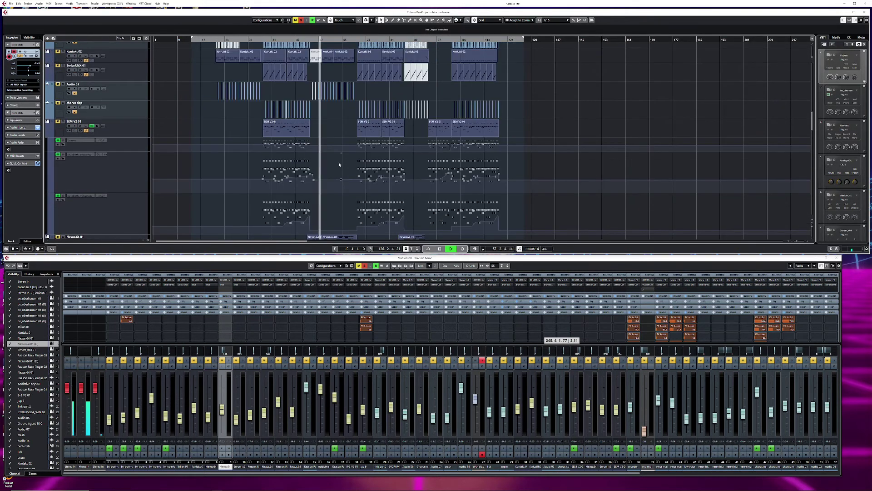
pyautogui.click(48, 135)
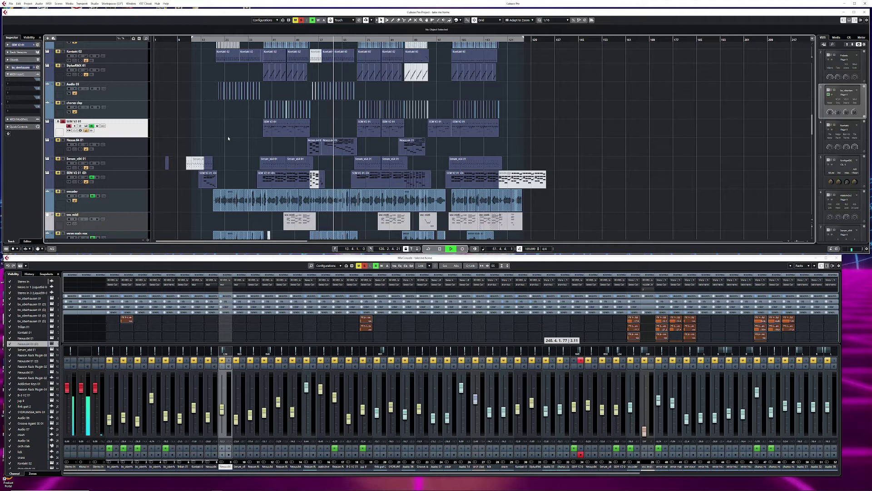
# - Restart playback from bar 57 and open the Groove Agent SE 01 track's instrument
pyautogui.scroll(3, 173, 133)
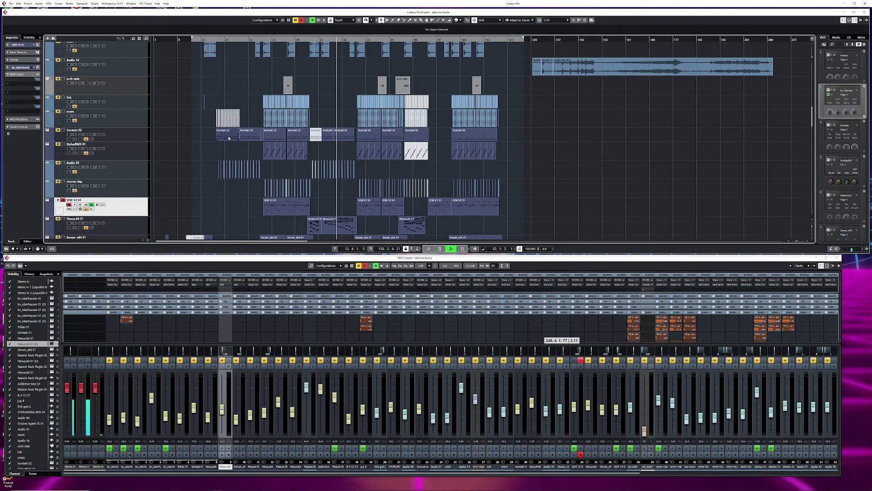
pyautogui.click(119, 138)
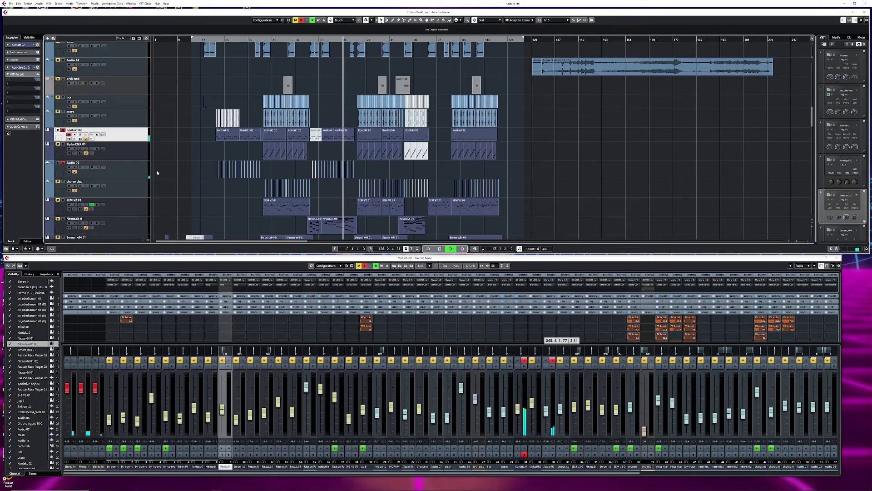
pyautogui.scroll(3, 157, 173)
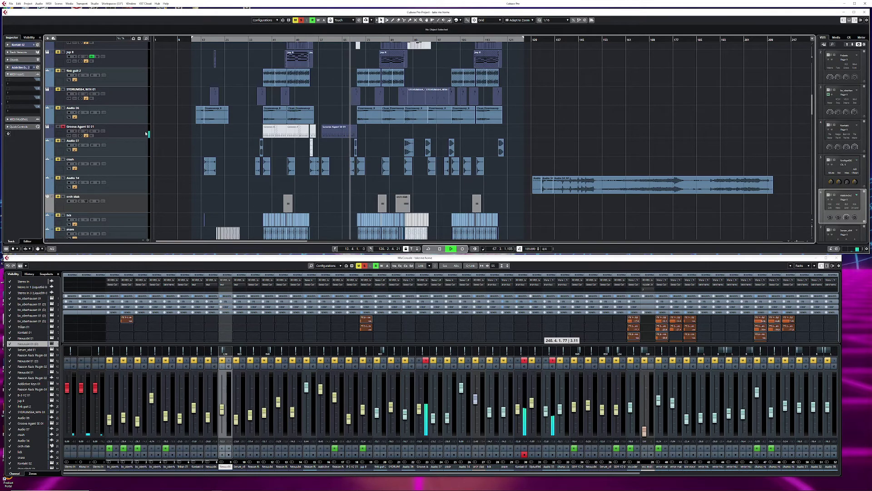
pyautogui.press('space')
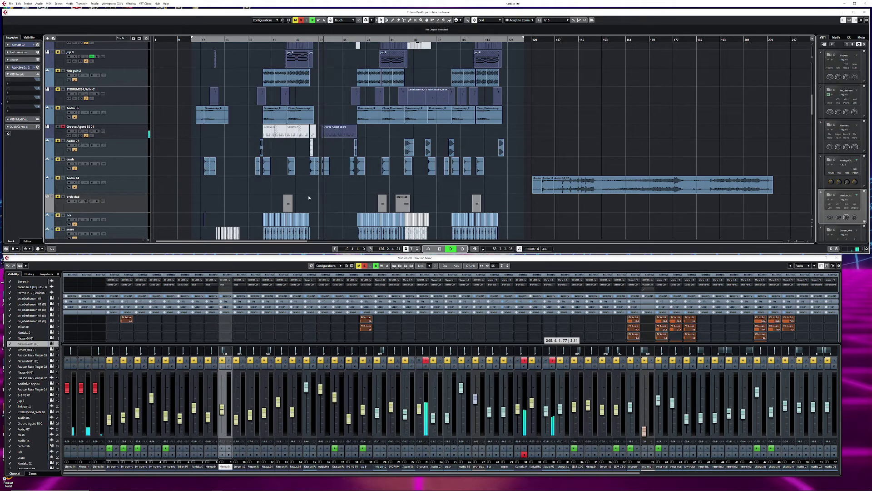
pyautogui.click(144, 135)
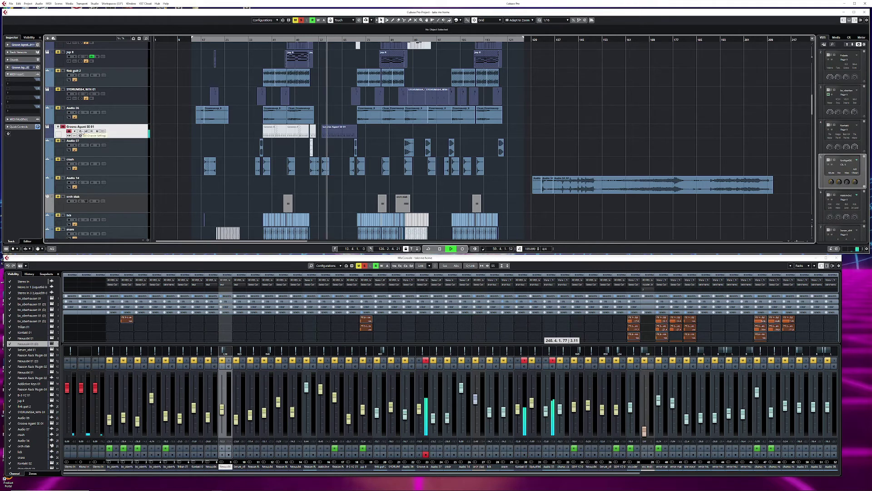
pyautogui.click(85, 131)
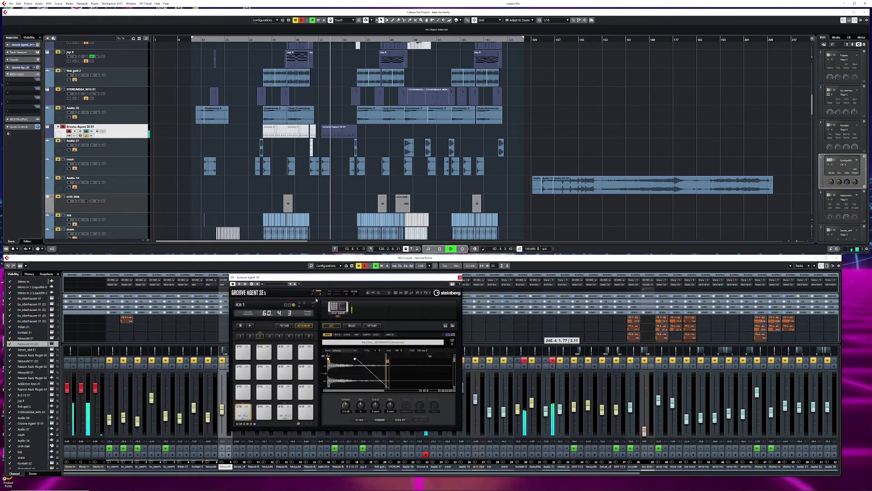
# - Preview the kick and another bottom-row pad sample in Groove Agent SE, then select verse main vox
pyautogui.press('space')
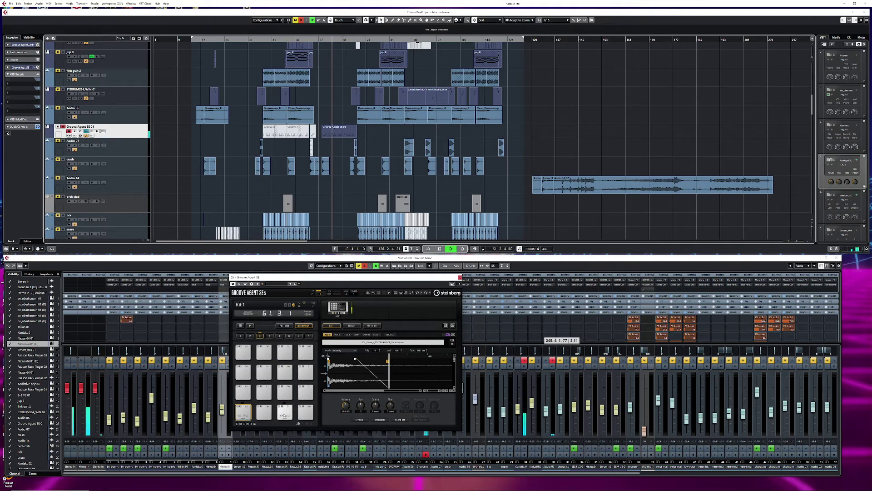
pyautogui.press('space')
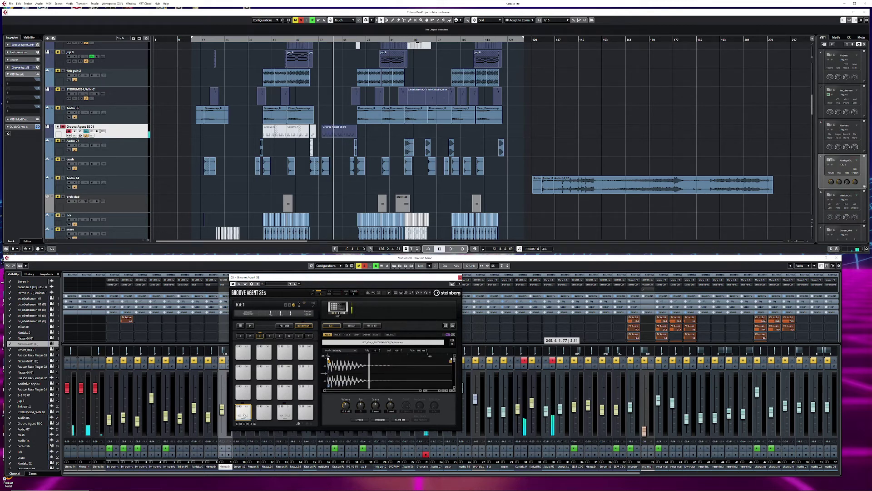
pyautogui.click(285, 414)
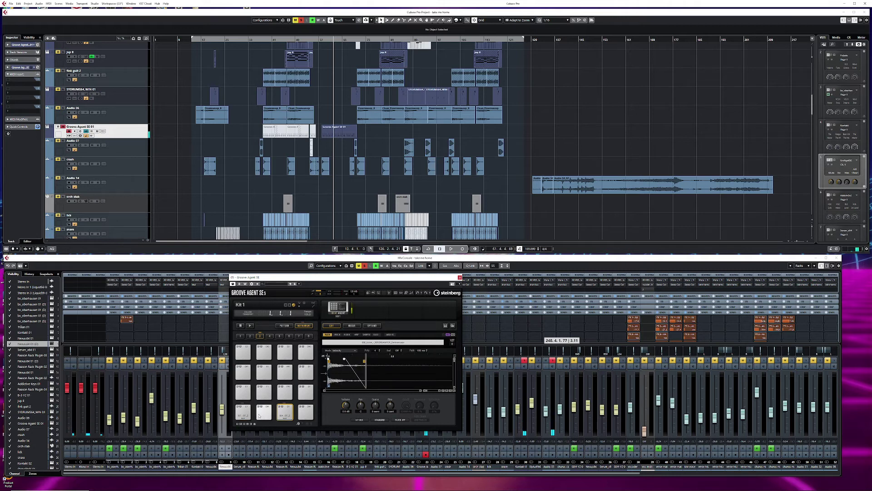
pyautogui.click(244, 413)
pyautogui.press('space')
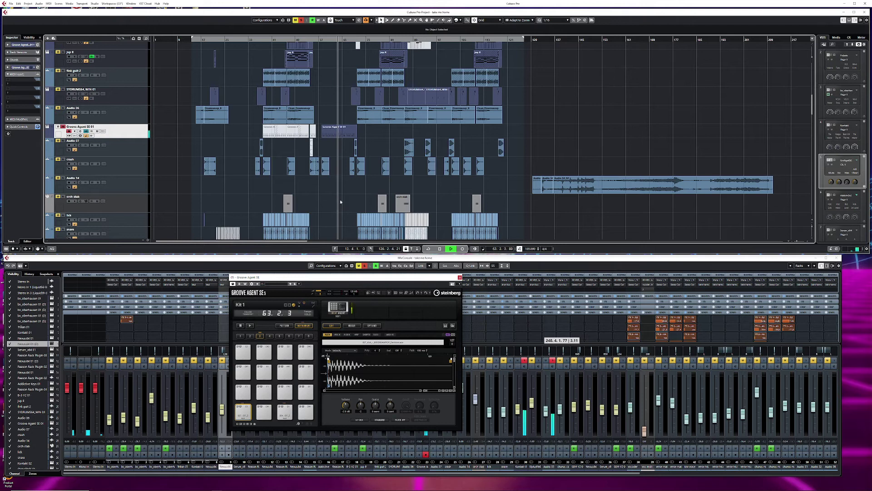
pyautogui.press('space')
pyautogui.scroll(-10, 340, 200)
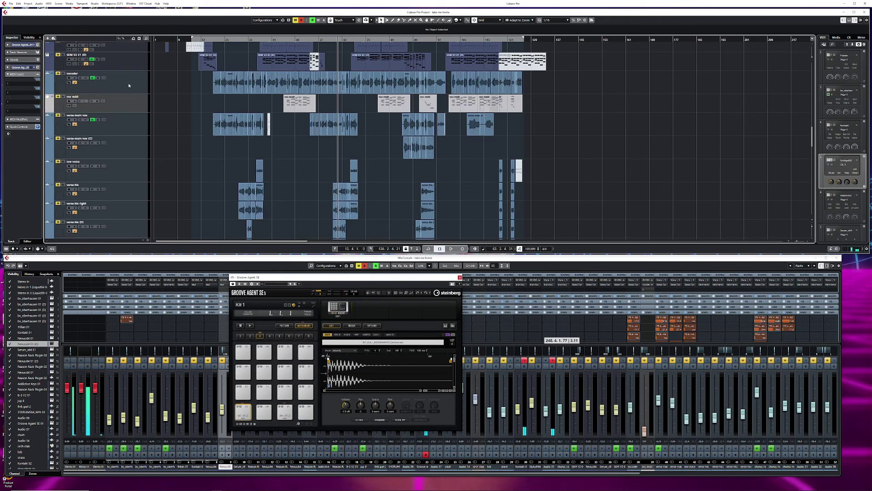
pyautogui.click(132, 124)
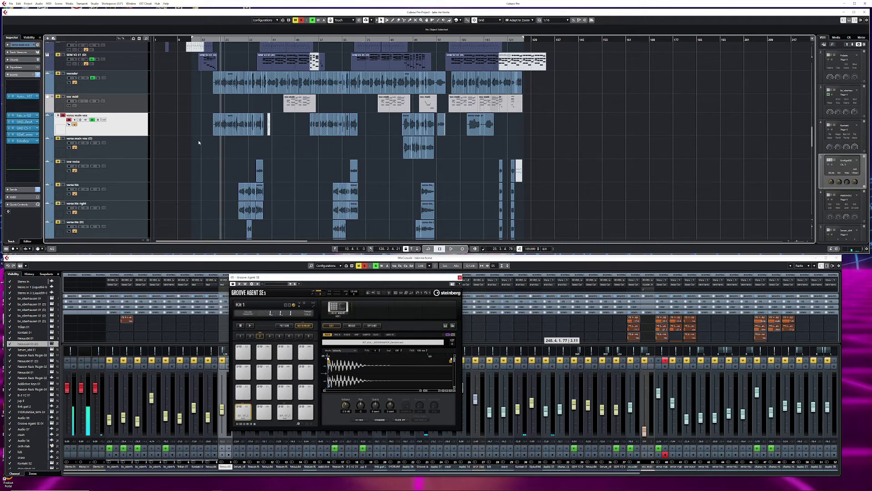
# - Open Auto-Tune Live on the verse main vox track from bar 21 and move it over the mixer
pyautogui.press('space')
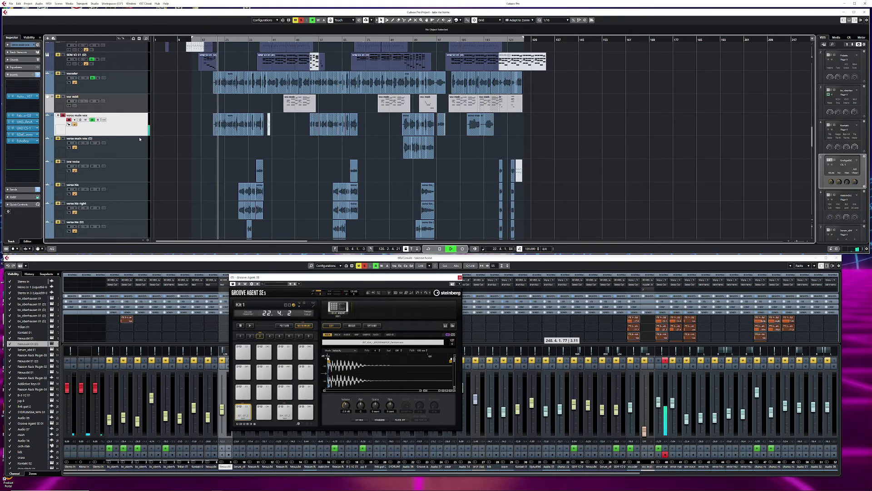
pyautogui.click(13, 97)
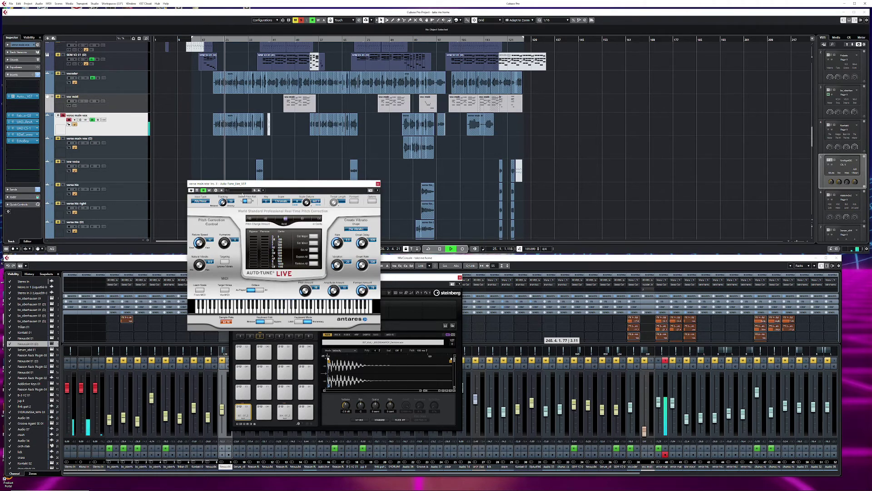
pyautogui.press('space')
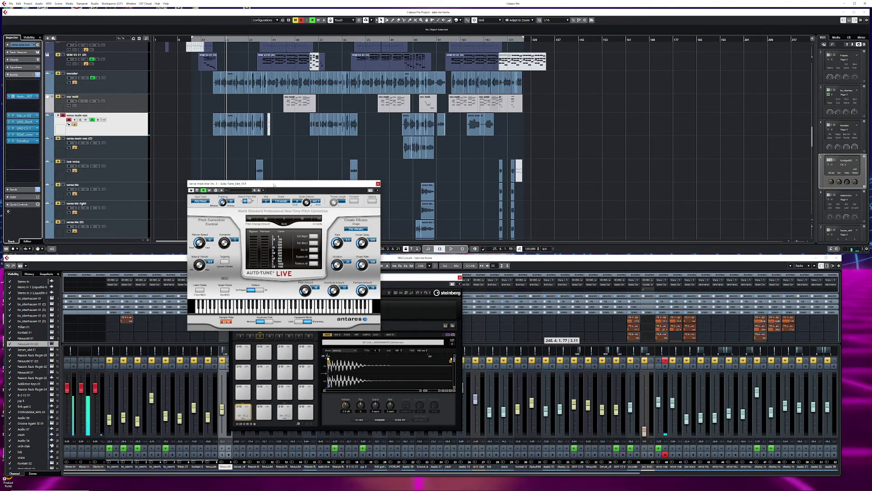
pyautogui.press('h')
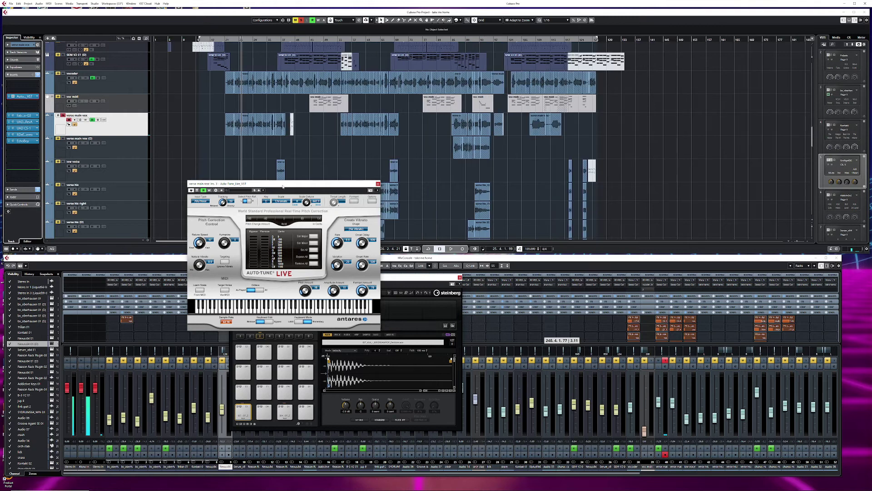
pyautogui.moveTo(274, 184); pyautogui.dragTo(612, 279)
# - Zoom into the arrangement and open the verse main vox event in the Sample Editor
pyautogui.press('h')
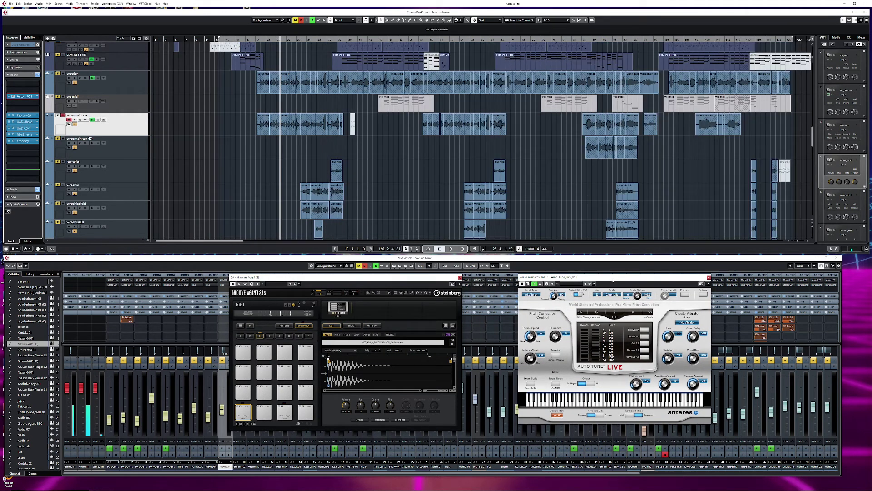
pyautogui.press('h')
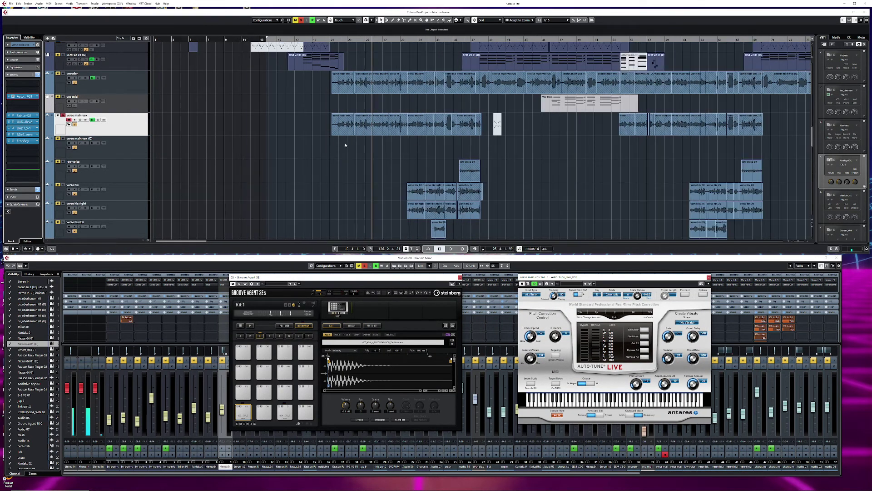
pyautogui.doubleClick(382, 128)
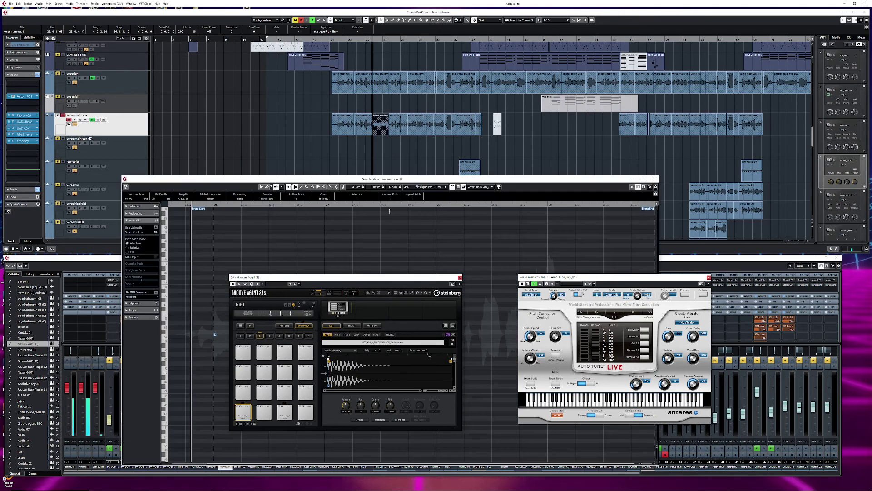
# - Close the Groove Agent SE and Auto-Tune Live windows and select the first verse main vox event
pyautogui.click(460, 278)
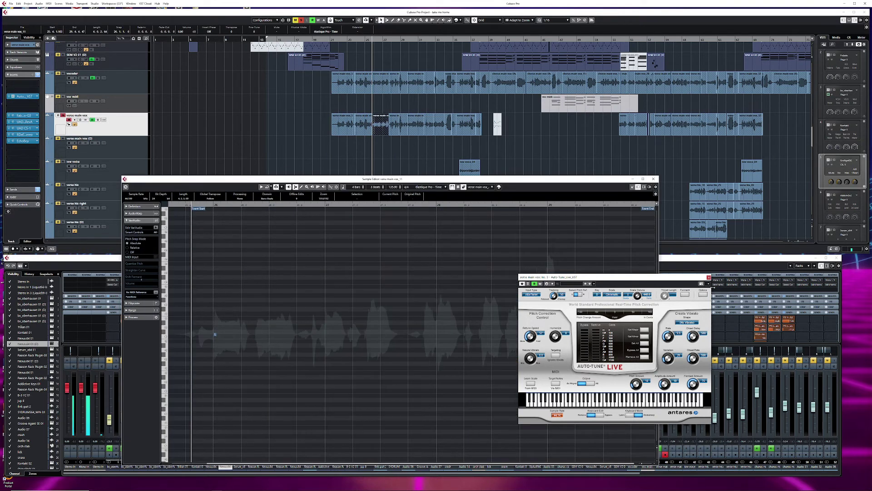
pyautogui.click(709, 277)
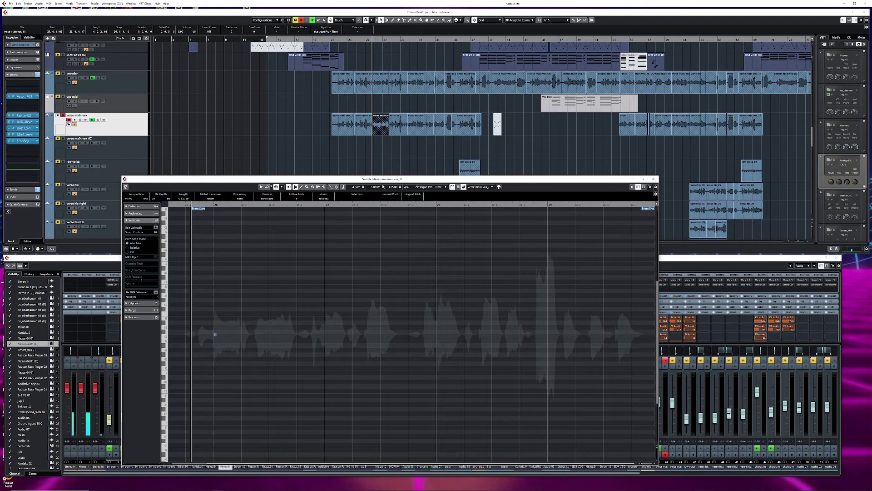
pyautogui.press('space')
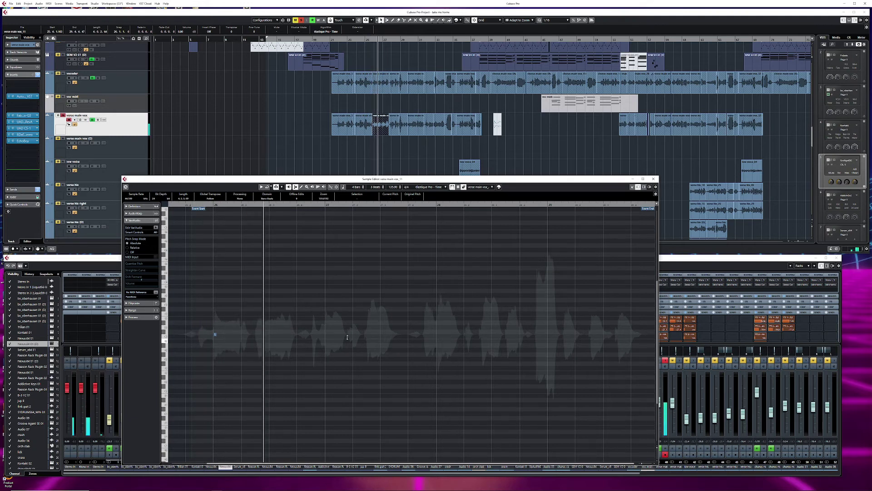
pyautogui.press('KP_Subtract')
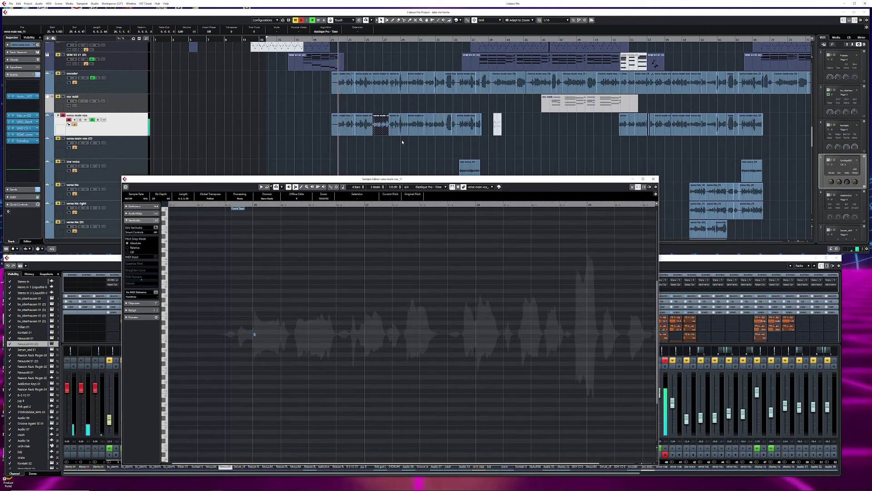
pyautogui.click(341, 127)
pyautogui.press('space')
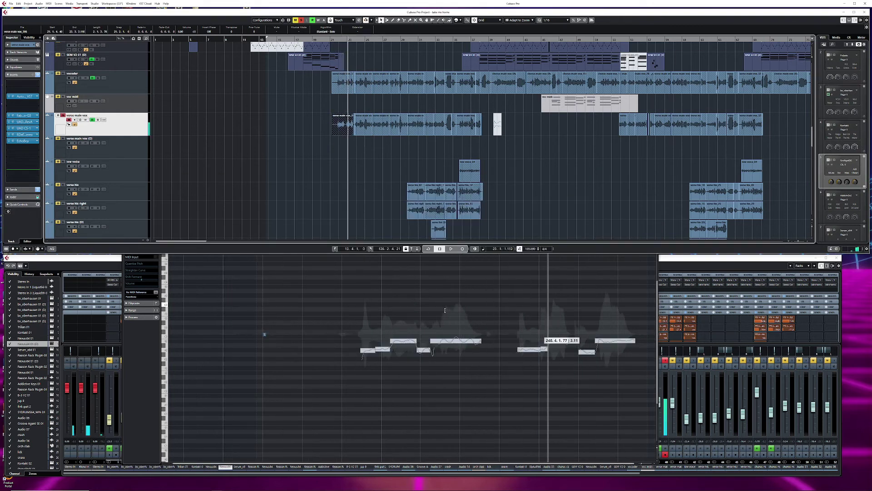
# - Show the vocal's VariAudio pitch segments, inspect one segment, then close the Sample Editor
pyautogui.click(441, 335)
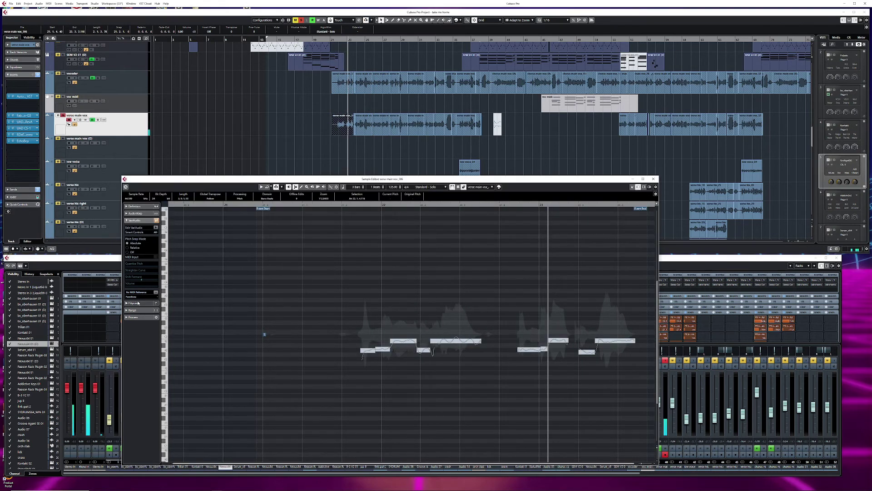
pyautogui.click(156, 227)
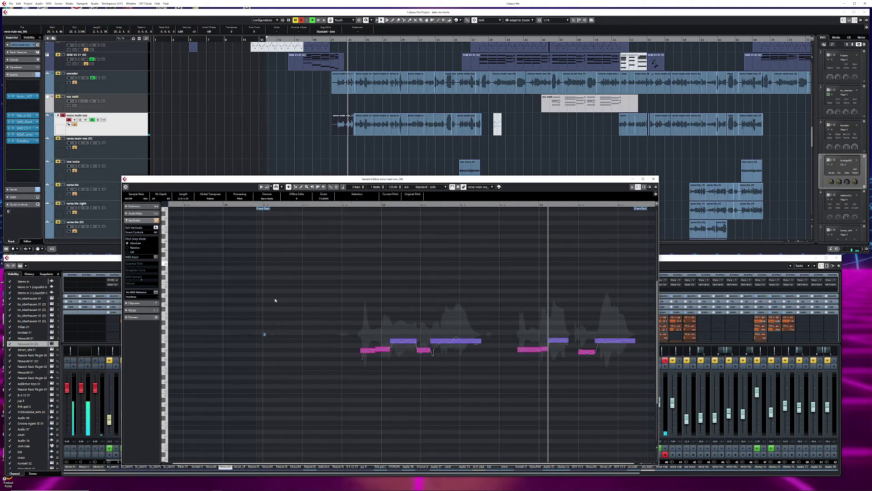
pyautogui.scroll(5, 351, 312)
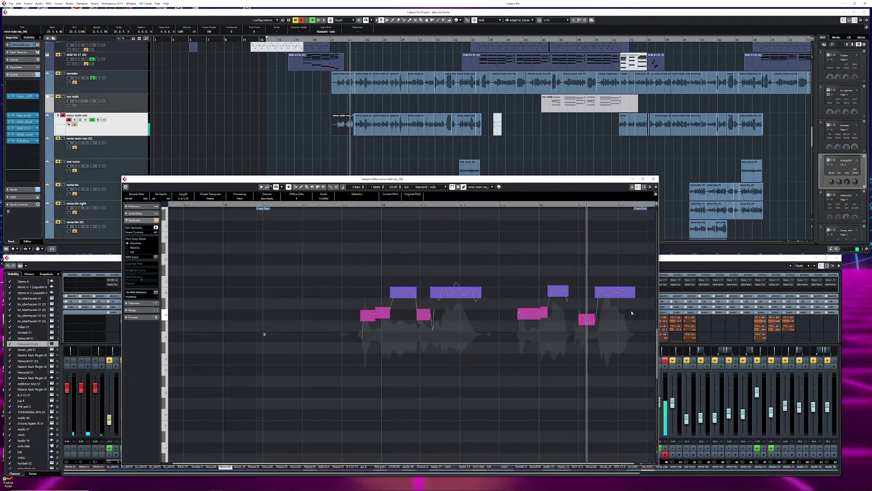
pyautogui.click(608, 295)
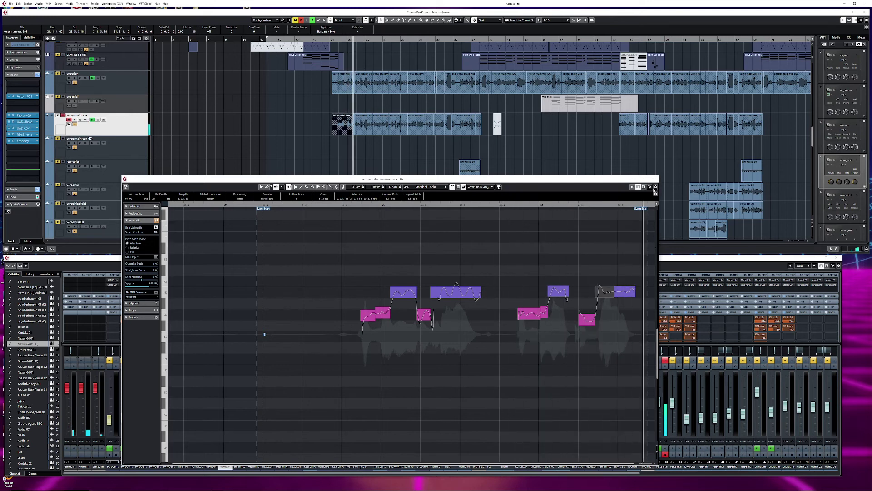
pyautogui.click(653, 179)
pyautogui.click(400, 185)
# - Open Pro-Q 3 at lower left, the UAD 1176 beside it, and the UAD CS-1 beneath the 1176
pyautogui.press('g')
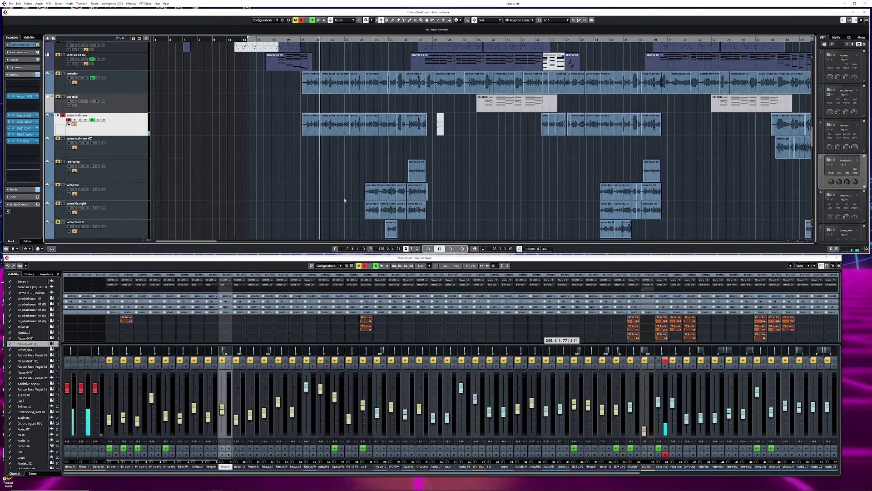
pyautogui.click(12, 115)
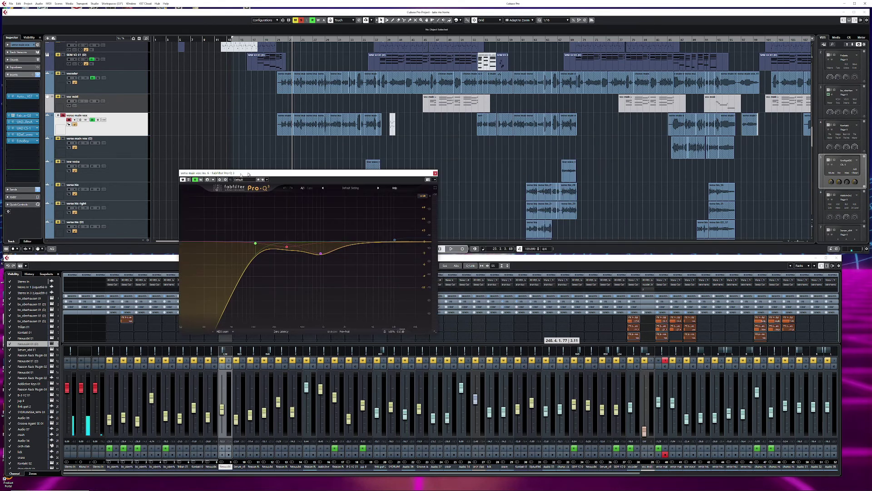
pyautogui.moveTo(248, 174); pyautogui.dragTo(125, 209)
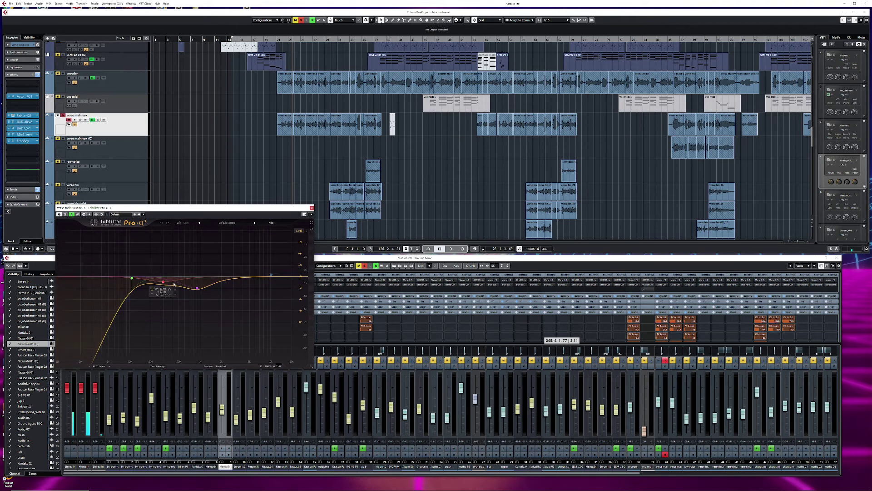
pyautogui.click(14, 122)
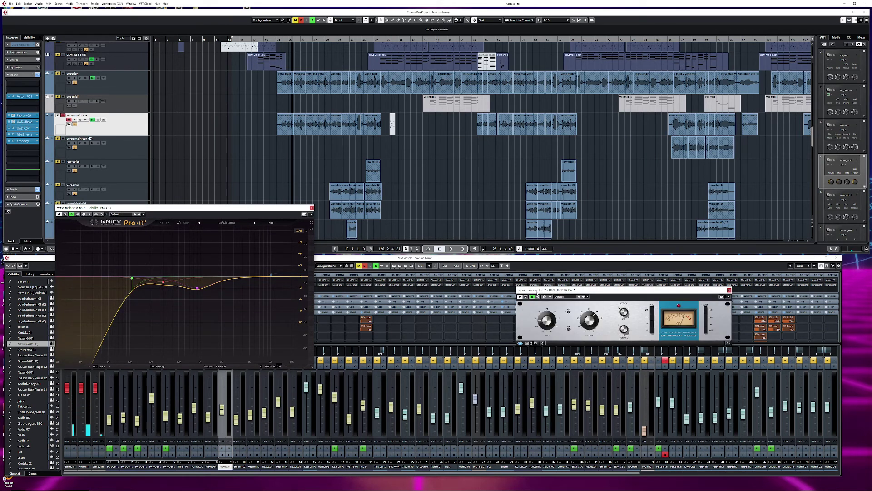
pyautogui.moveTo(536, 294); pyautogui.dragTo(347, 215)
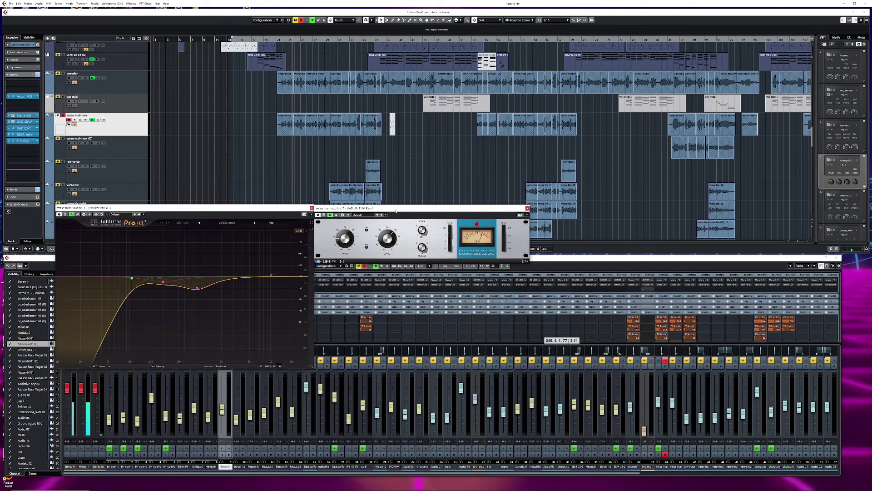
pyautogui.moveTo(394, 211); pyautogui.dragTo(396, 212)
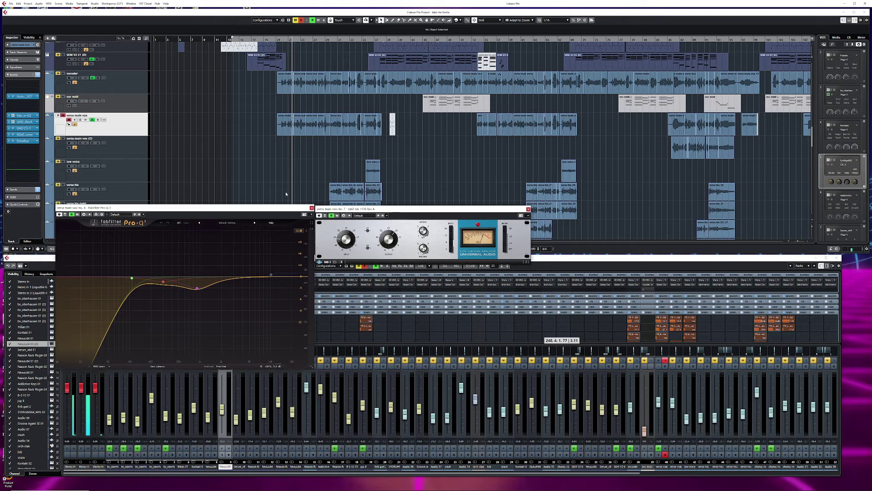
pyautogui.click(23, 128)
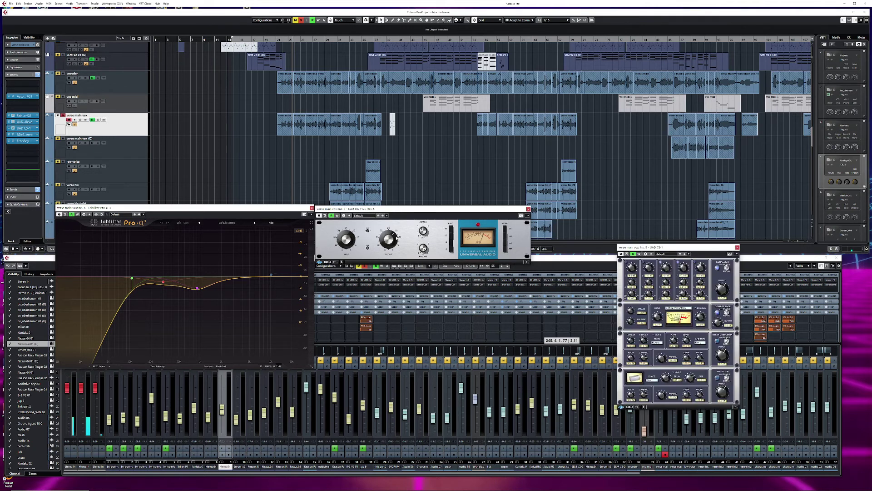
pyautogui.moveTo(639, 249); pyautogui.dragTo(337, 269)
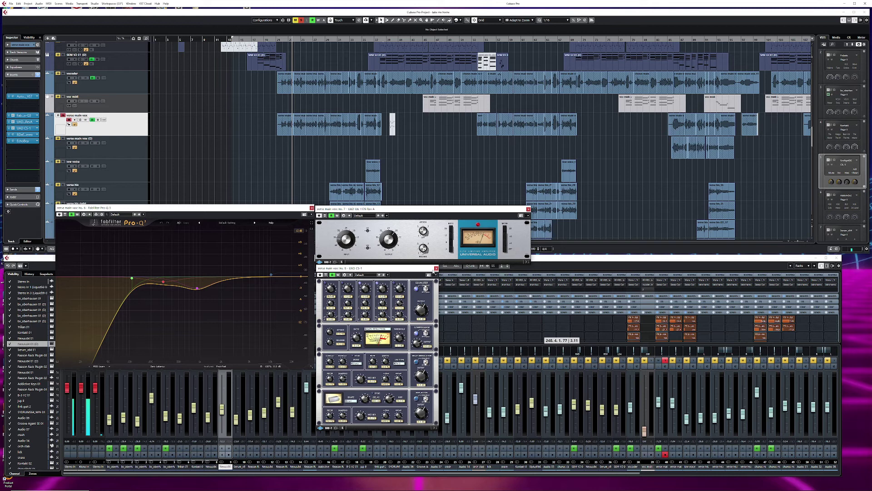
# - Open and position the vocal's RDeEsser and EchoBoy inserts, then play to hear the chain
pyautogui.click(13, 135)
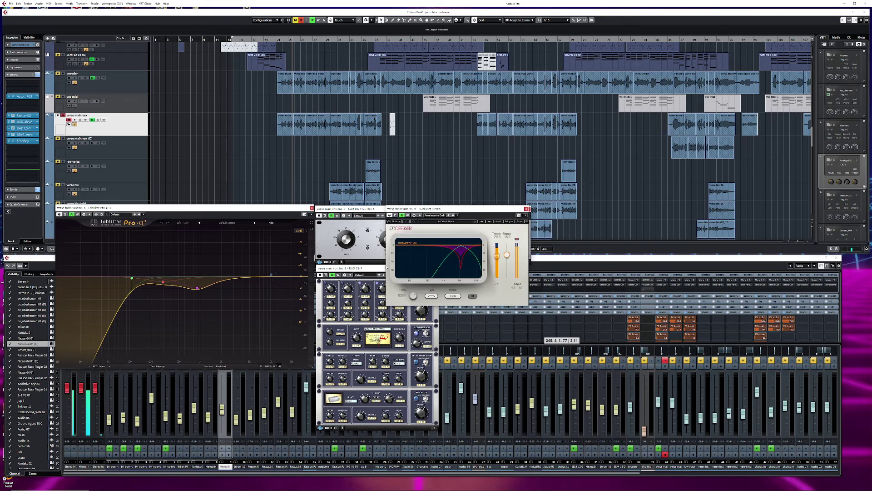
pyautogui.moveTo(452, 212); pyautogui.dragTo(517, 245)
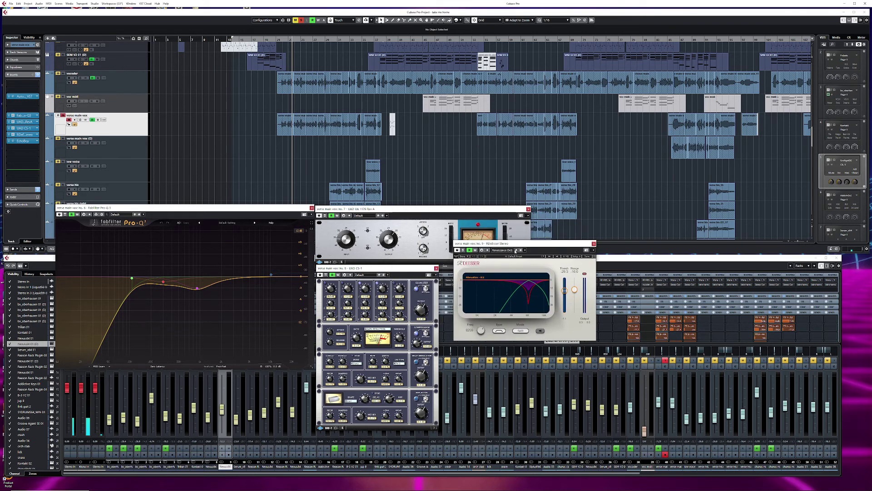
pyautogui.click(23, 141)
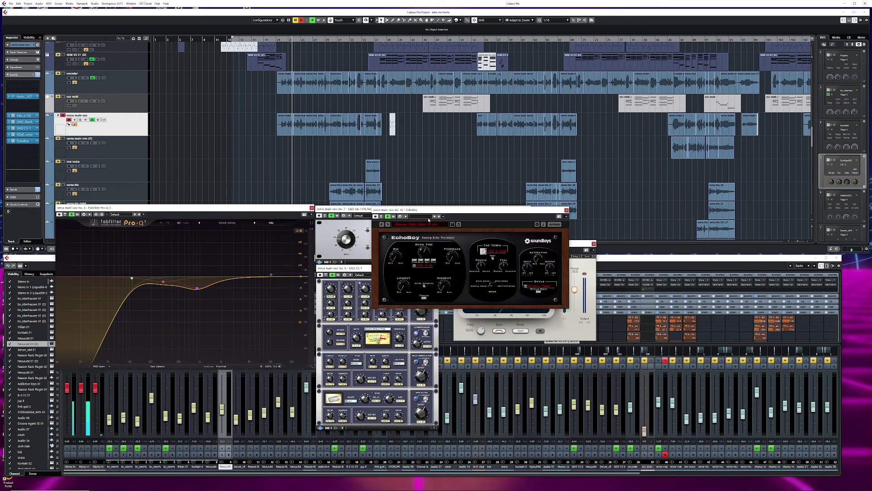
pyautogui.moveTo(435, 210); pyautogui.dragTo(443, 233)
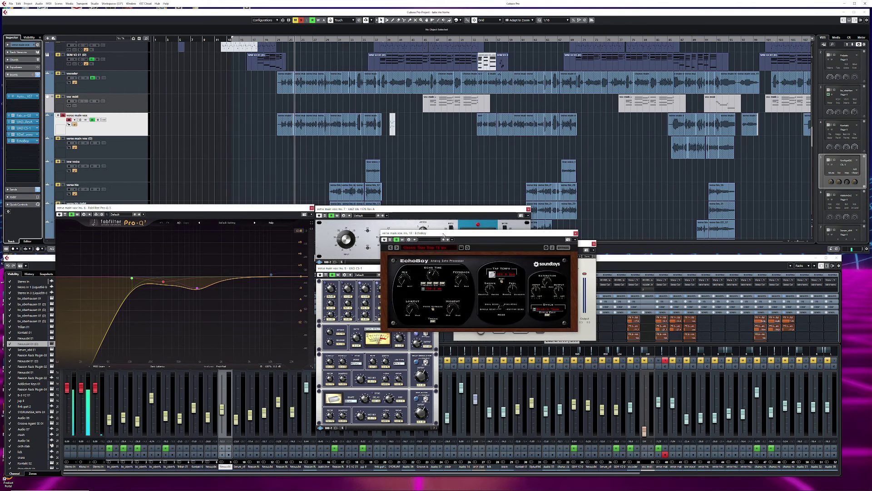
pyautogui.press('space')
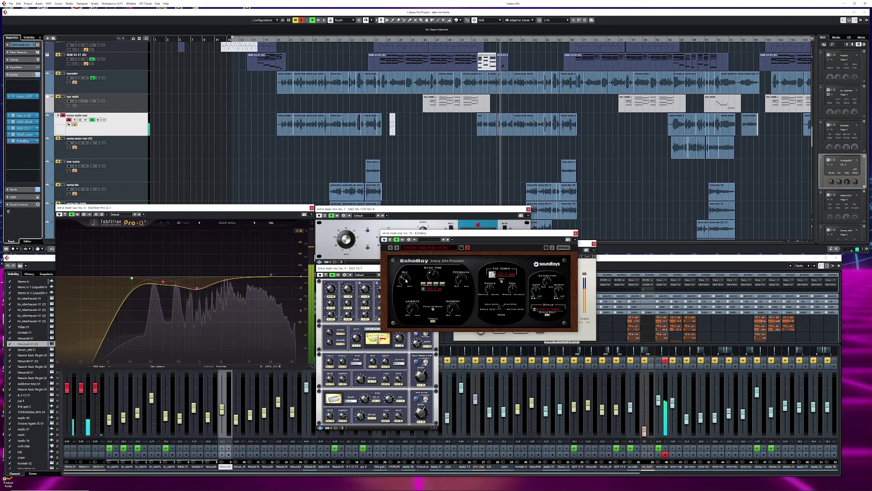
# - Close the EchoBoy, de-esser and 1176 windows, leaving Pro-Q 3 and CS-1 open
pyautogui.click(576, 233)
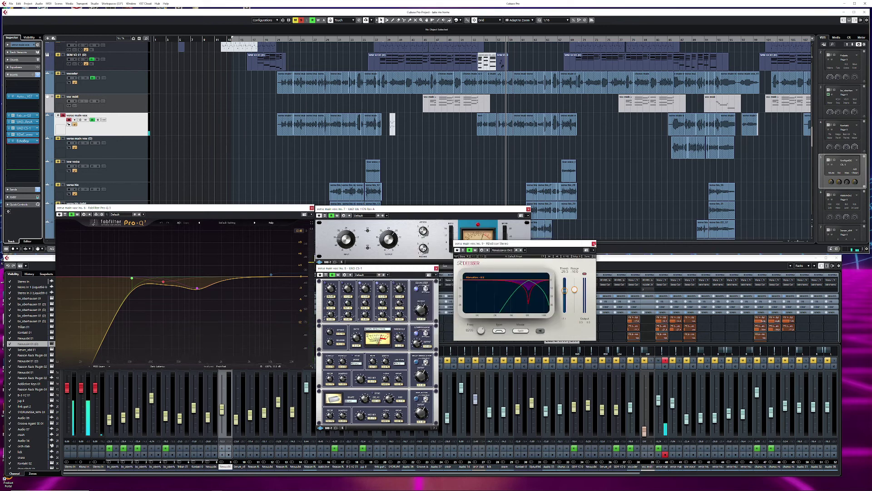
pyautogui.click(593, 243)
pyautogui.click(528, 209)
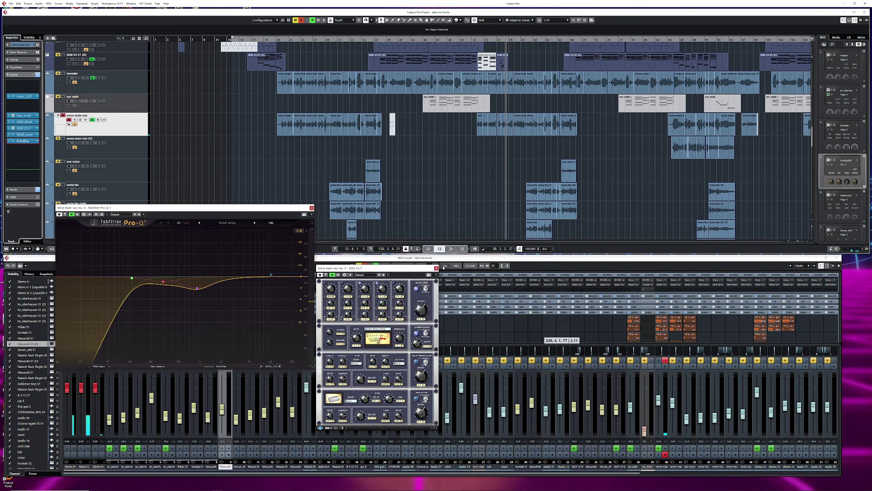
# - Close the CS-1 and vocal Pro-Q 3 windows and show insert slots for every mixer channel
pyautogui.click(436, 268)
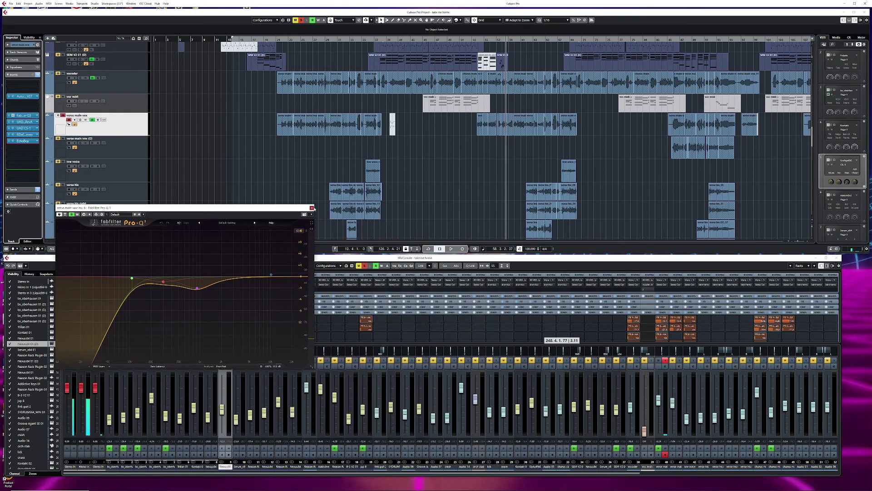
pyautogui.click(311, 208)
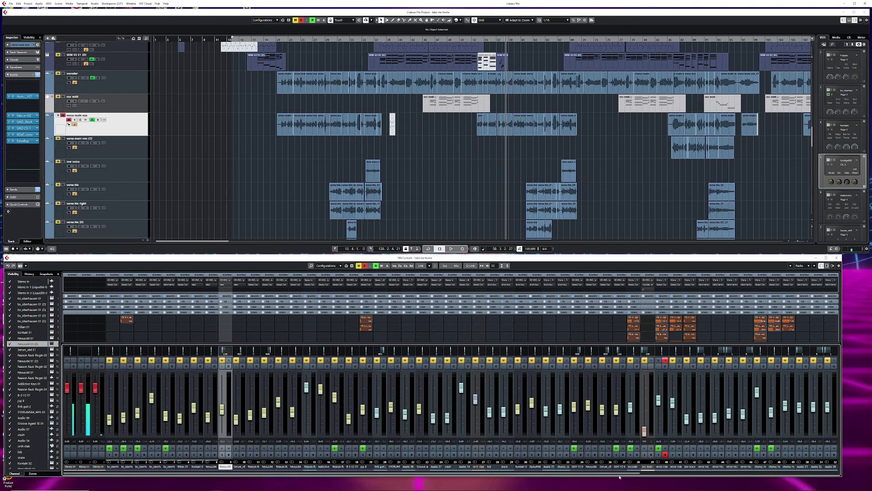
pyautogui.moveTo(572, 474); pyautogui.dragTo(823, 474)
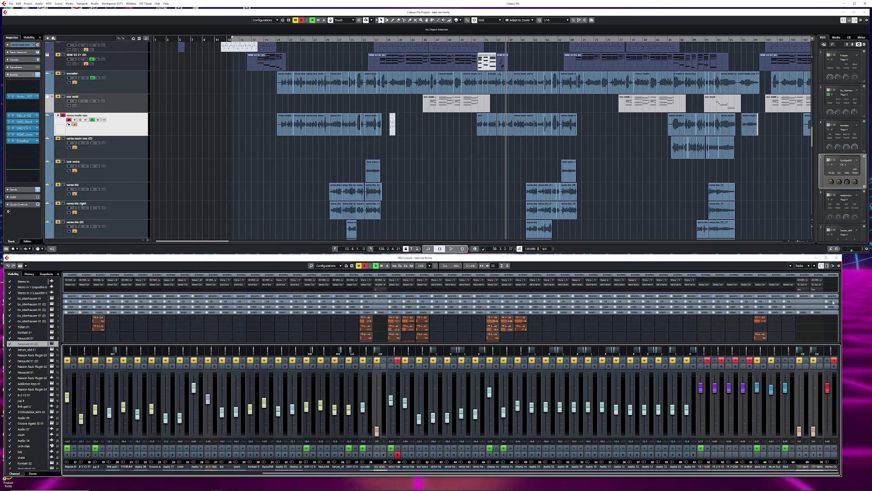
pyautogui.click(833, 296)
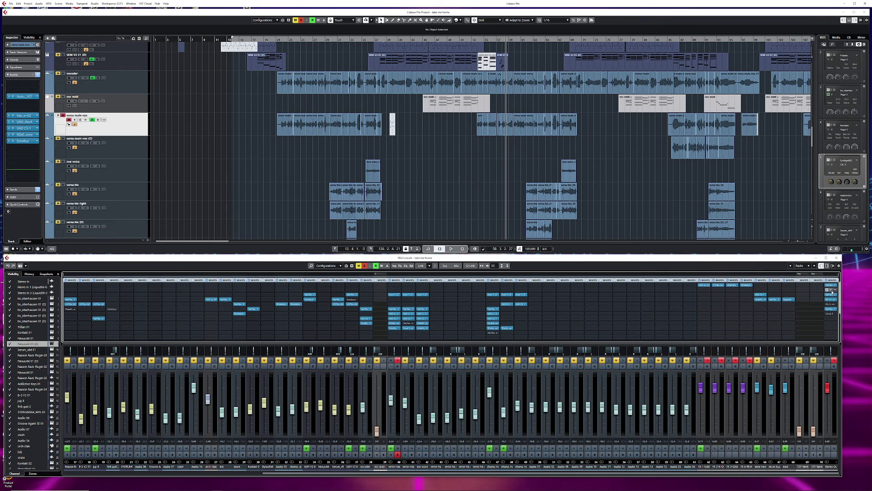
# - Open the Stereo Out Pro-Q 3, centre it while auditioning the mix, then open the mid/side Pro-Q 3
pyautogui.click(831, 287)
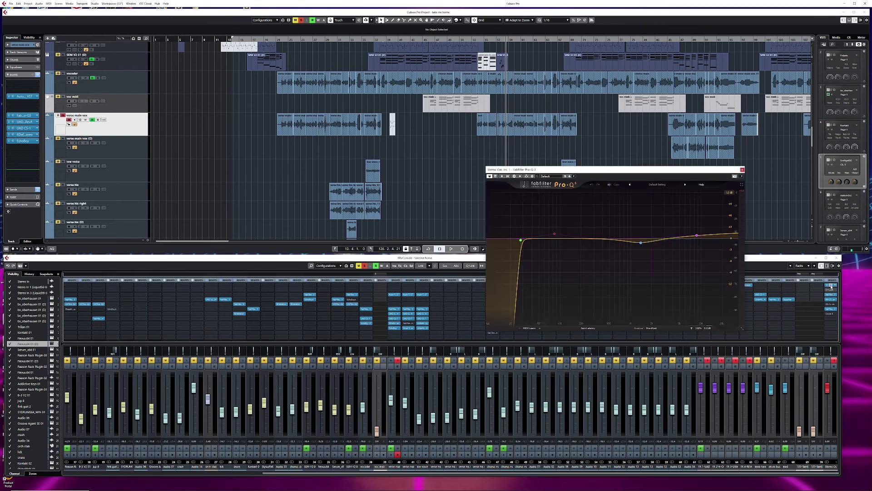
pyautogui.press('space')
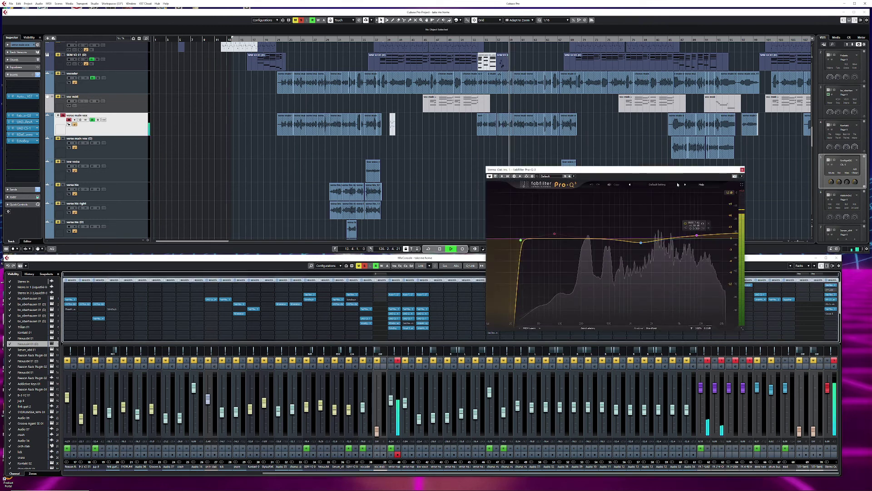
pyautogui.moveTo(716, 169); pyautogui.dragTo(565, 173)
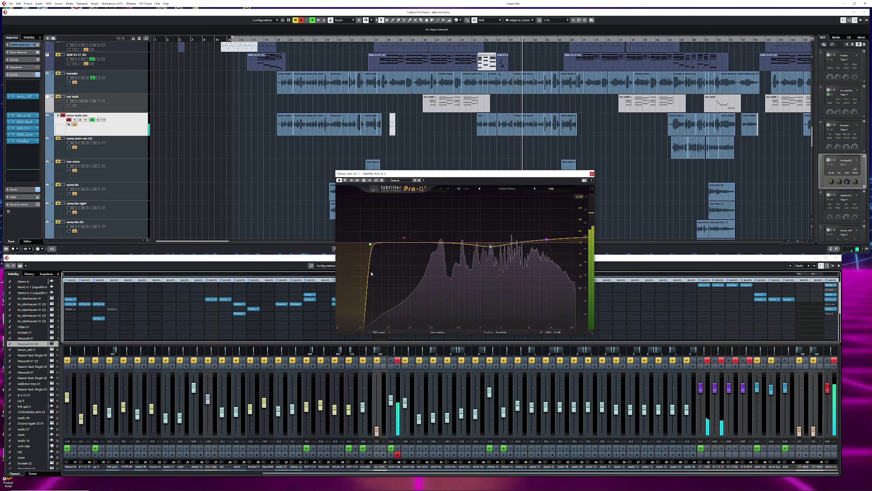
pyautogui.press('space')
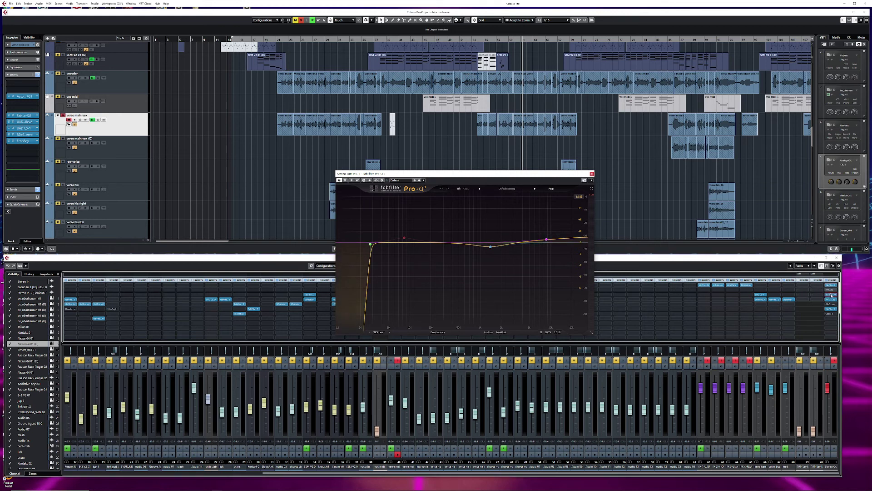
pyautogui.click(831, 295)
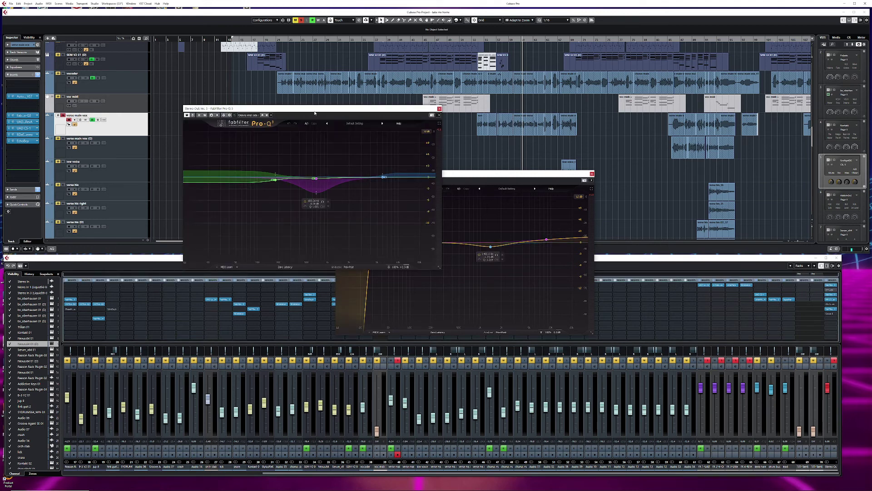
# - Arrange the two master Pro-Q 3 windows side by side during playback, then open the API-2500
pyautogui.moveTo(315, 108); pyautogui.dragTo(297, 160)
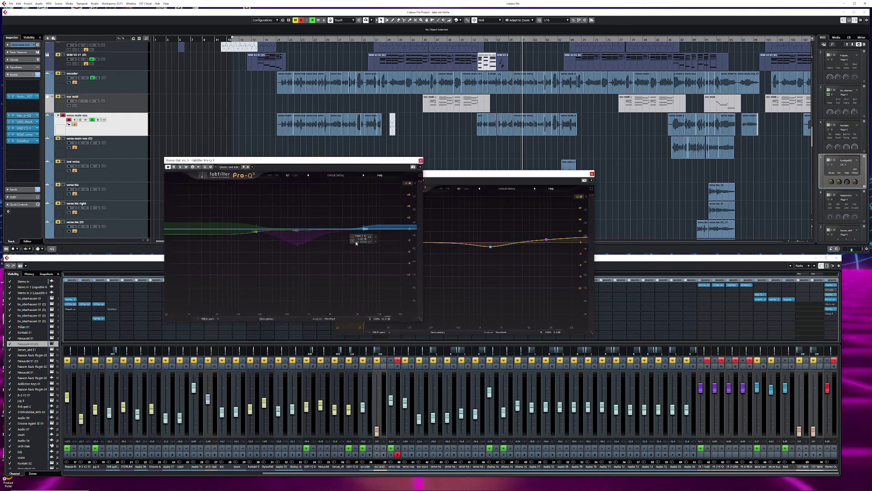
pyautogui.moveTo(291, 164); pyautogui.dragTo(284, 179)
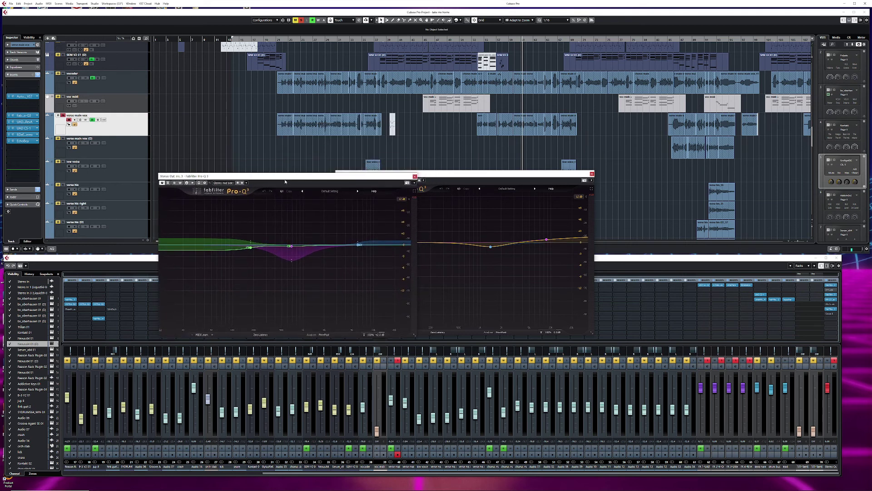
pyautogui.press('space')
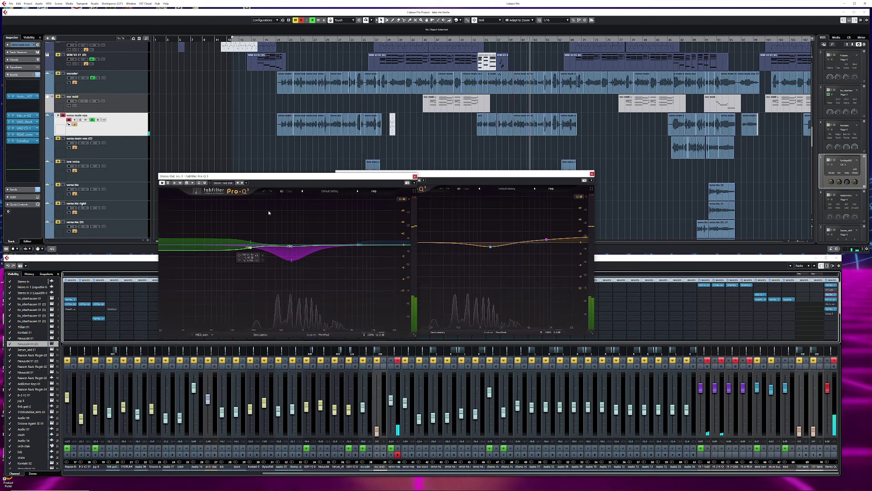
pyautogui.moveTo(255, 176); pyautogui.dragTo(227, 182)
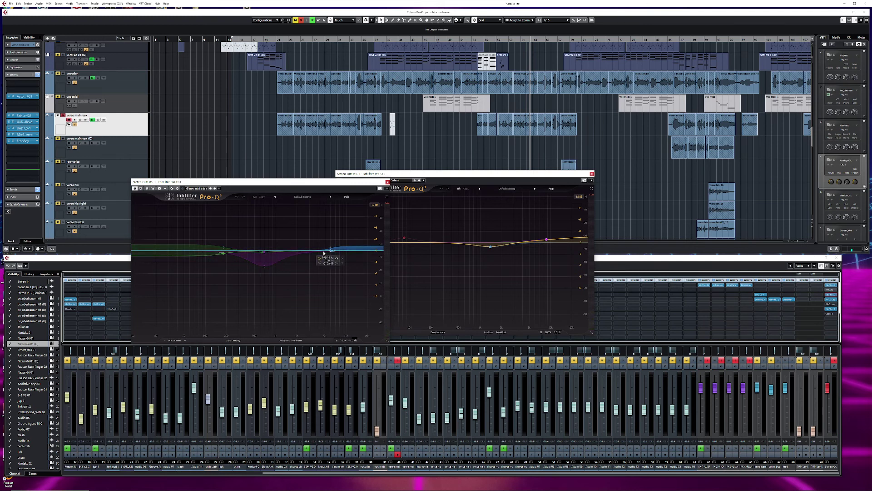
pyautogui.click(830, 300)
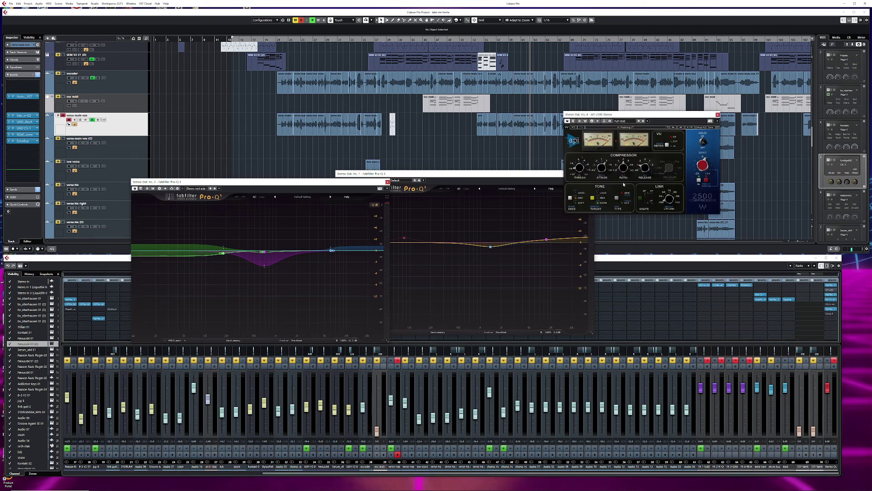
# - Position the API-2500, briefly open and close SSLComp, then open Pro-L 2 and place it up-left
pyautogui.moveTo(623, 115); pyautogui.dragTo(511, 129)
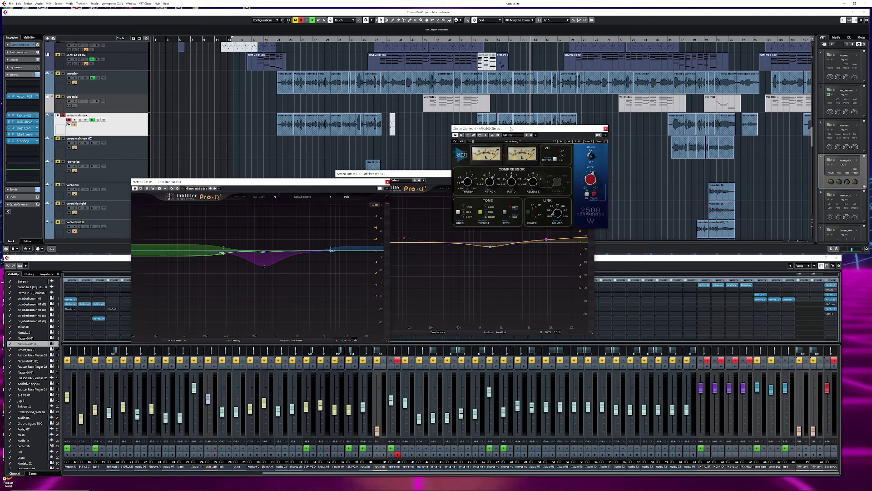
pyautogui.click(828, 305)
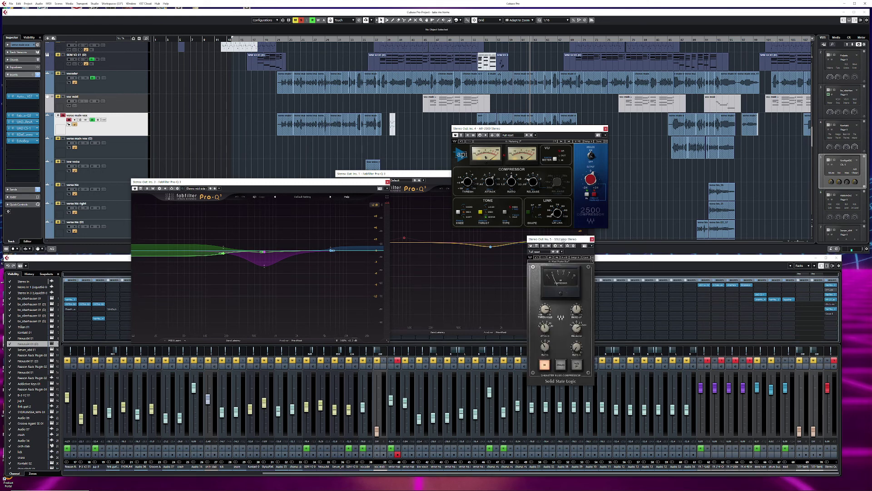
pyautogui.moveTo(563, 239); pyautogui.dragTo(552, 256)
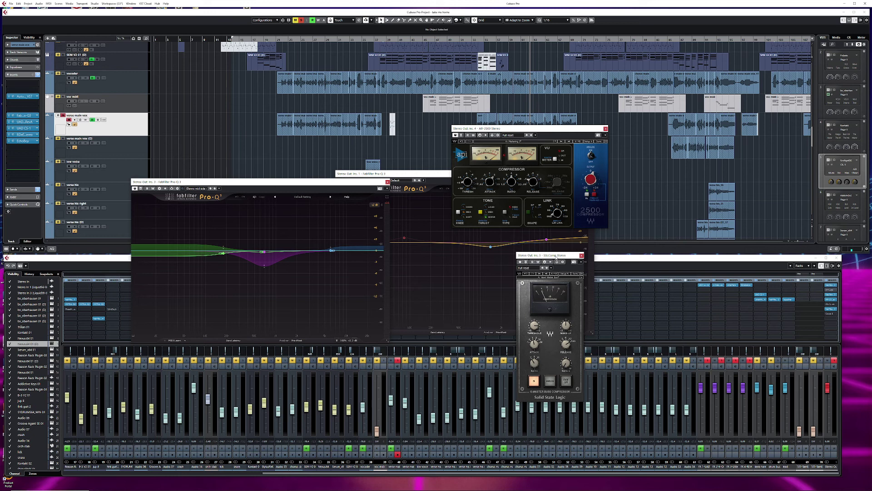
pyautogui.click(581, 256)
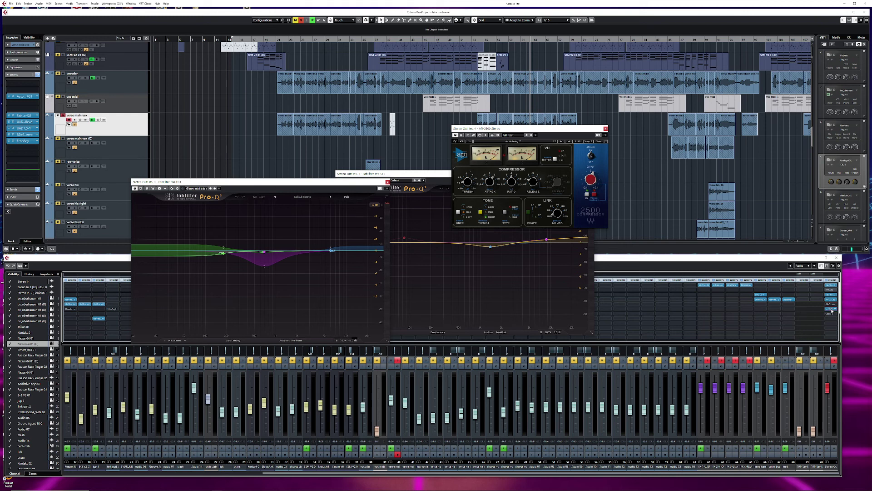
pyautogui.click(832, 311)
pyautogui.moveTo(542, 309); pyautogui.dragTo(389, 263)
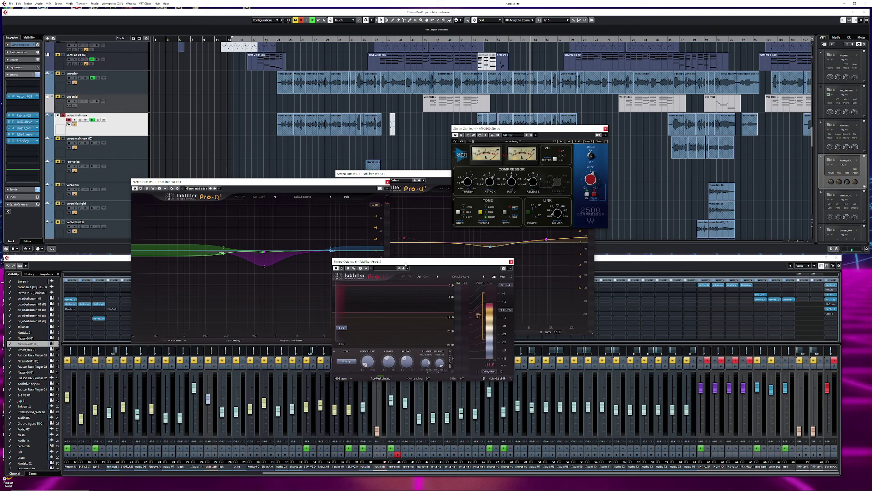
# - Nudge the Pro-L 2 window a touch right and down beside the other master plugins
pyautogui.moveTo(417, 263); pyautogui.dragTo(433, 270)
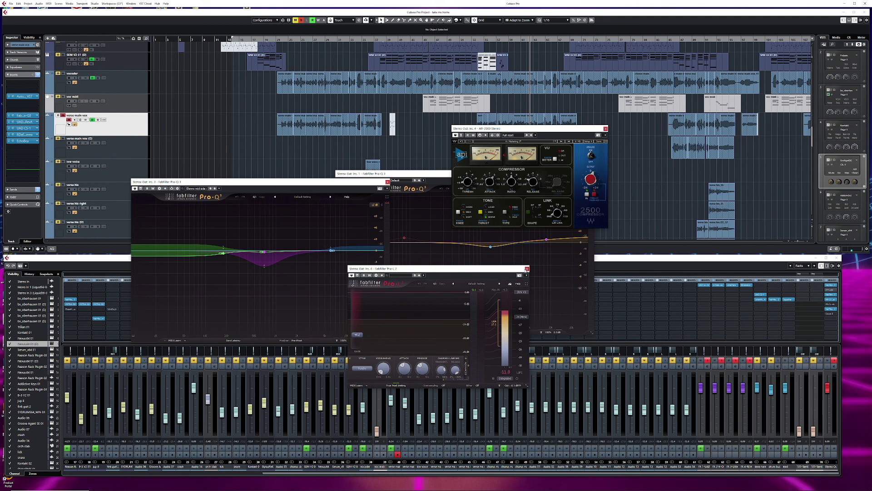
# - Play the mix with all mutes and solos cleared, resetting the Pro-L 2 loudness meter, then stop
pyautogui.press('space')
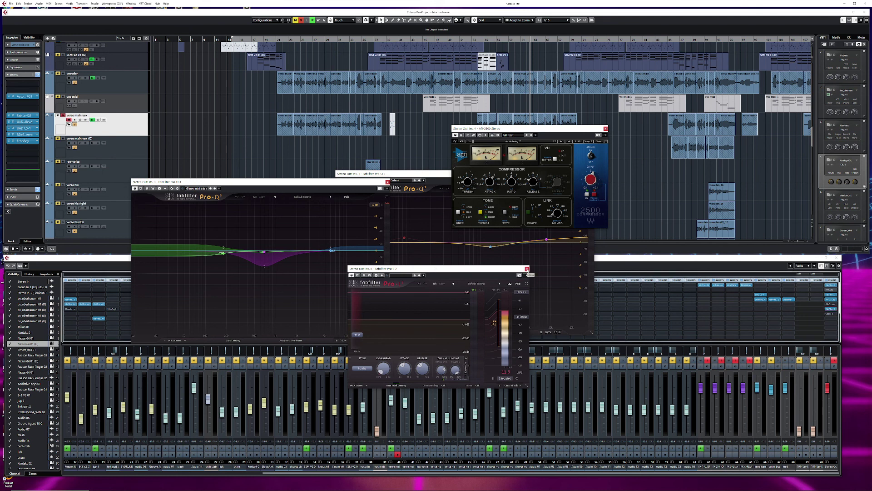
pyautogui.click(301, 20)
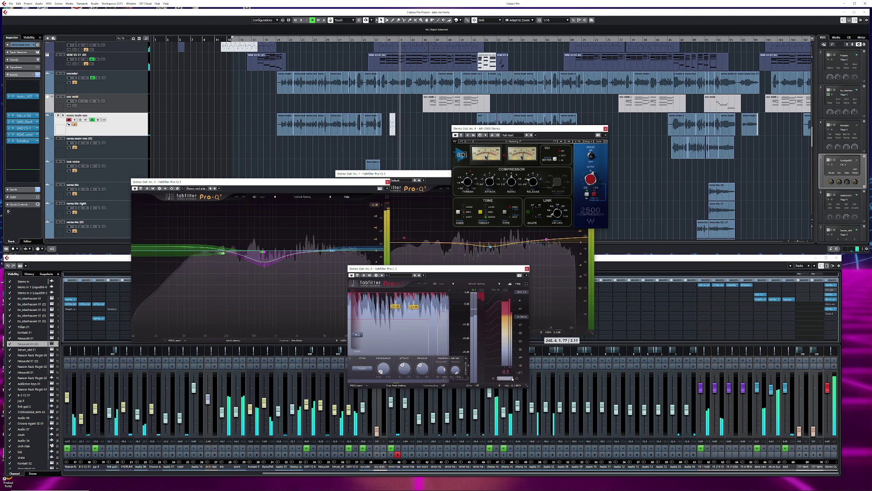
pyautogui.click(512, 378)
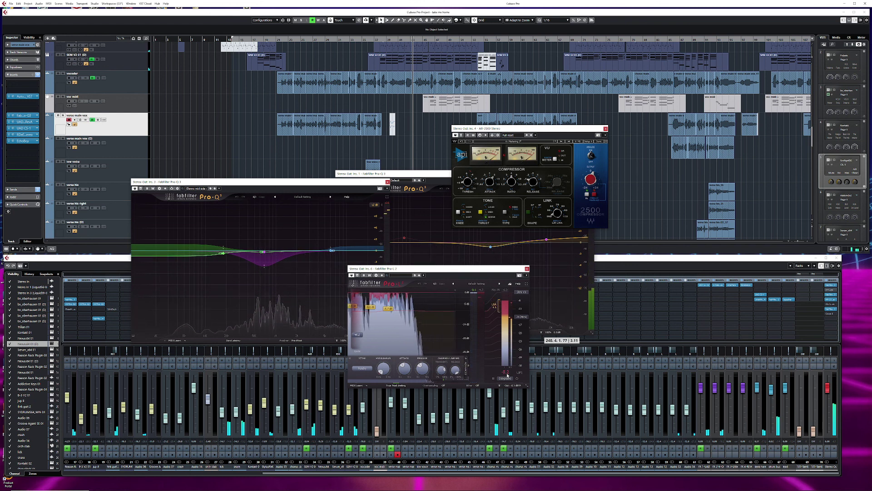
pyautogui.press('space')
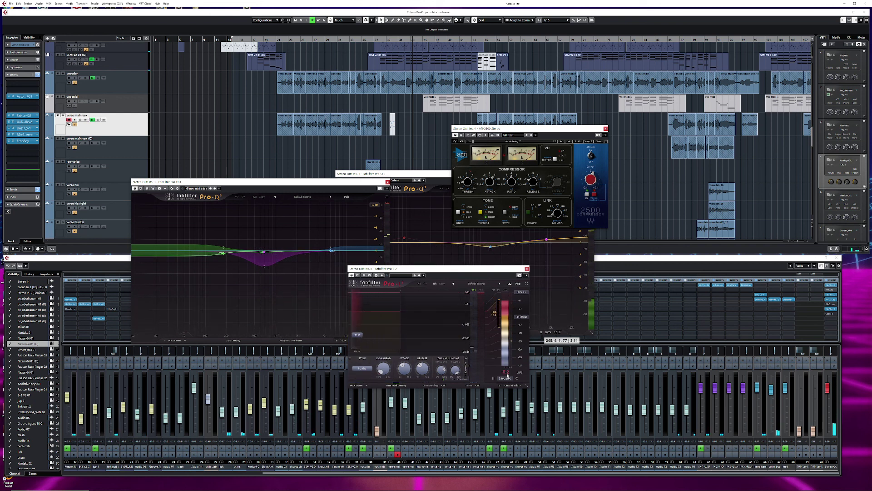